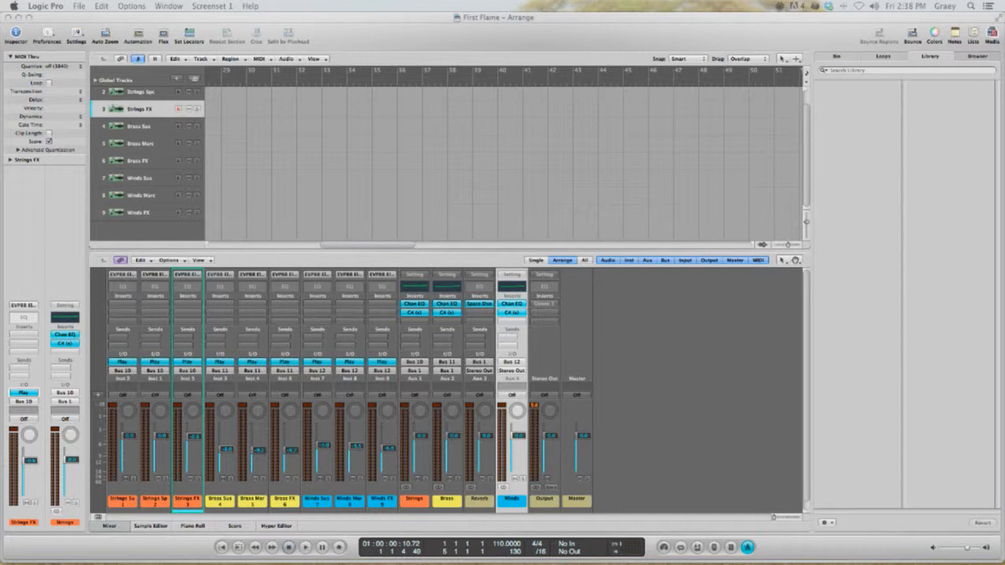
- Select the three strings instrument channel strips together and record-enable the Strings Sus track
{"action": "left_click", "coordinate": [604, 35]}
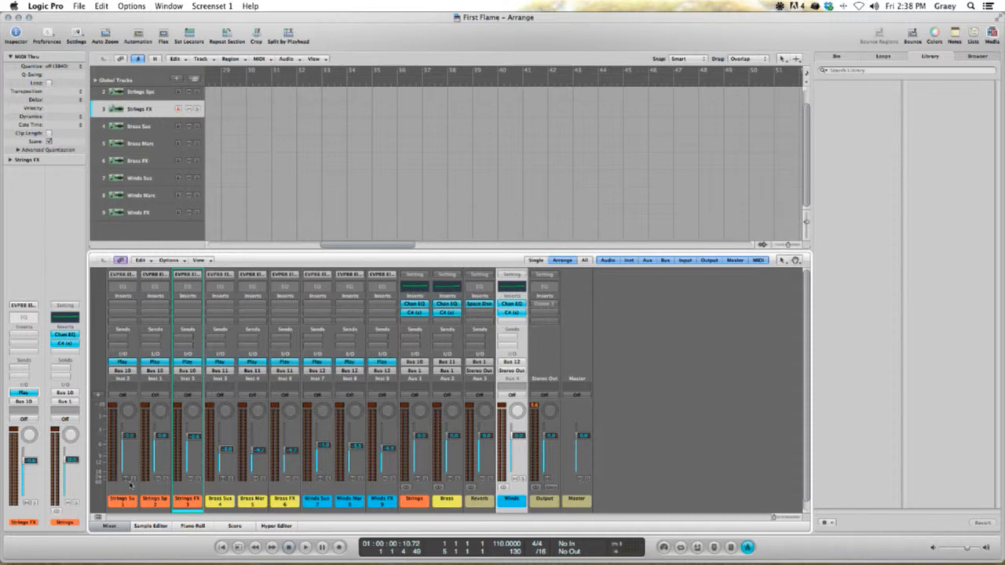
{"action": "scroll", "coordinate": [255, 229], "scroll_direction": "up", "scroll_amount": 1}
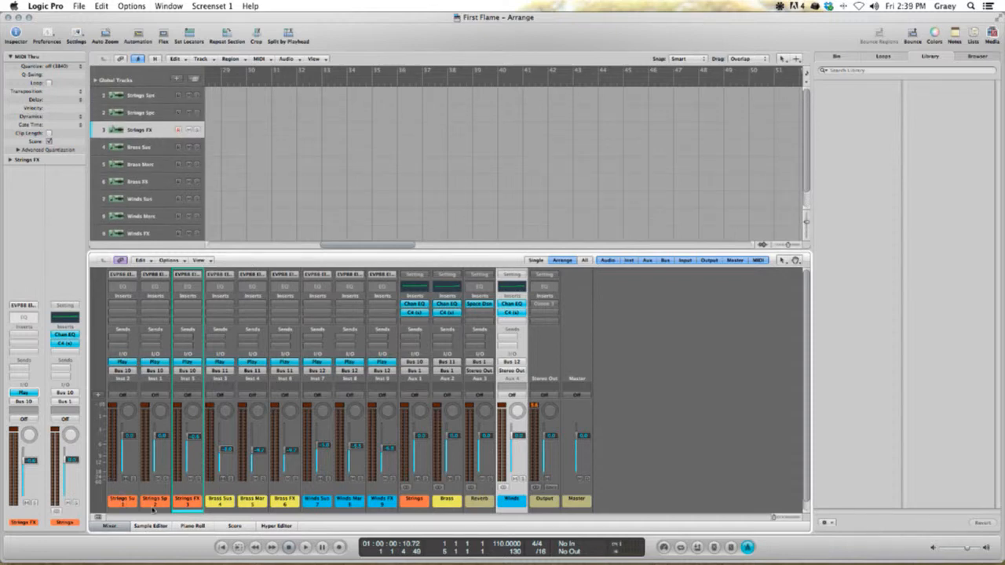
{"action": "left_click_drag", "start_coordinate": [132, 510], "coordinate": [186, 493]}
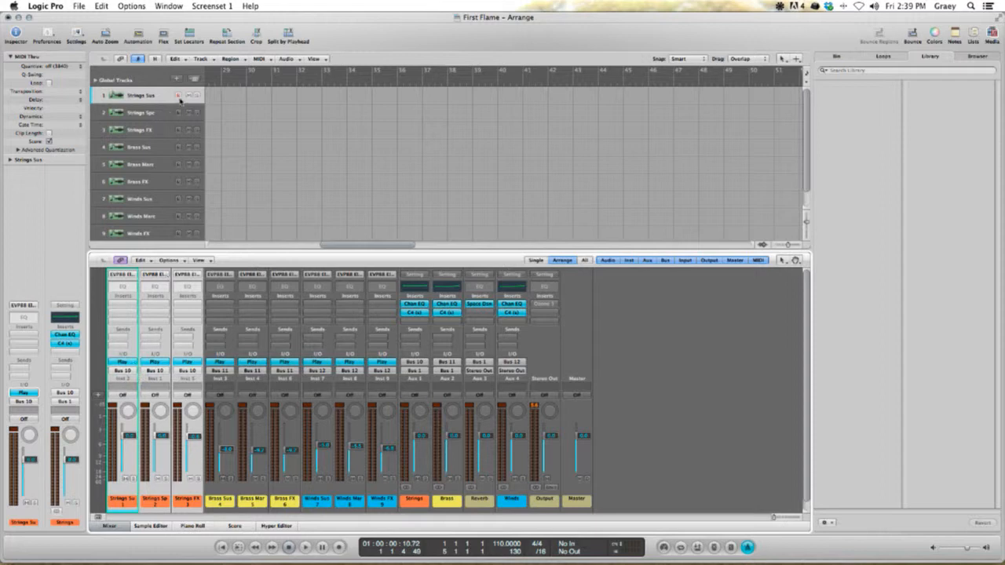
{"action": "left_click", "coordinate": [178, 95]}
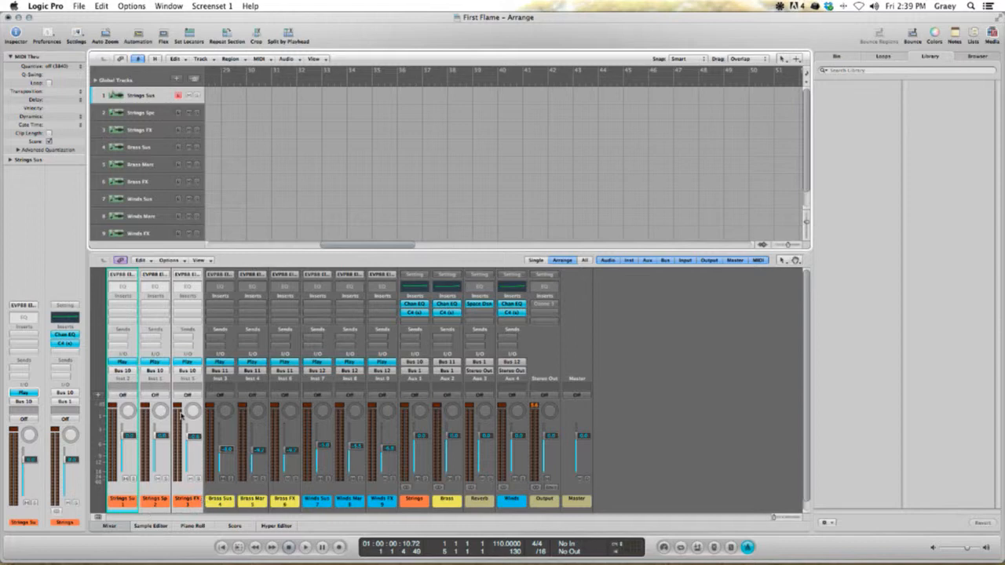
- Examine the Channel EQ curve on the Strings bus and close the plug-in
{"action": "left_click", "coordinate": [420, 493]}
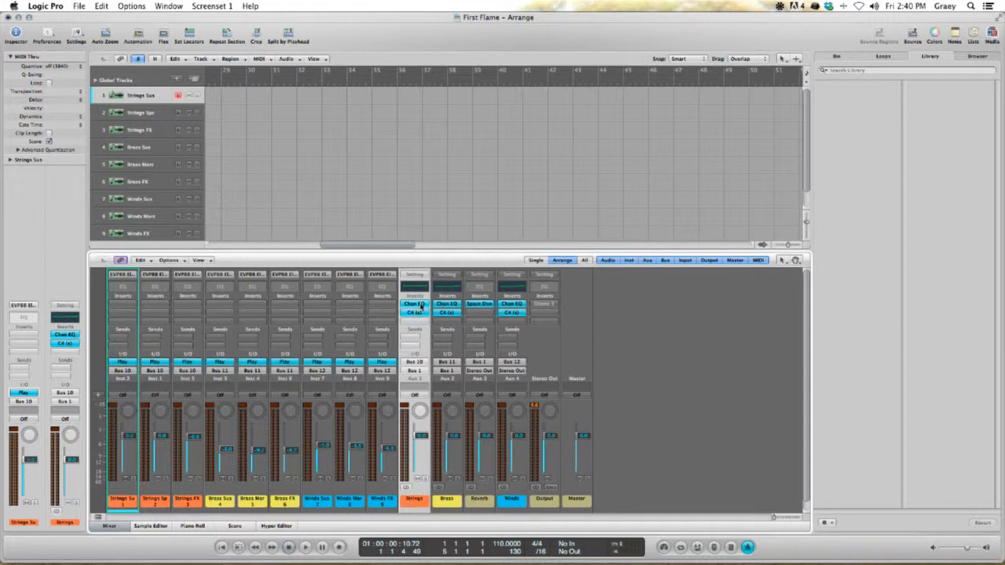
{"action": "left_click", "coordinate": [418, 305]}
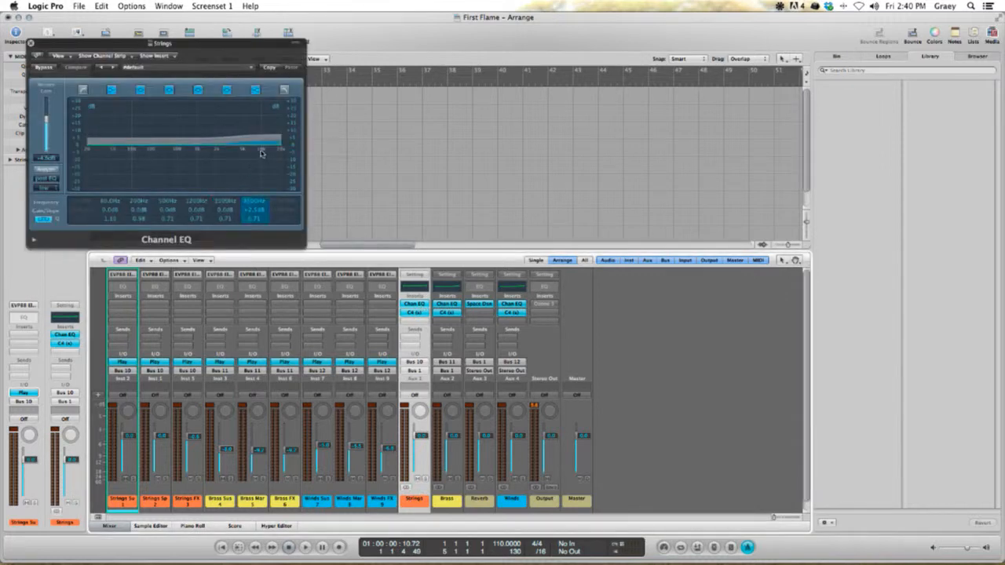
{"action": "left_click", "coordinate": [30, 42]}
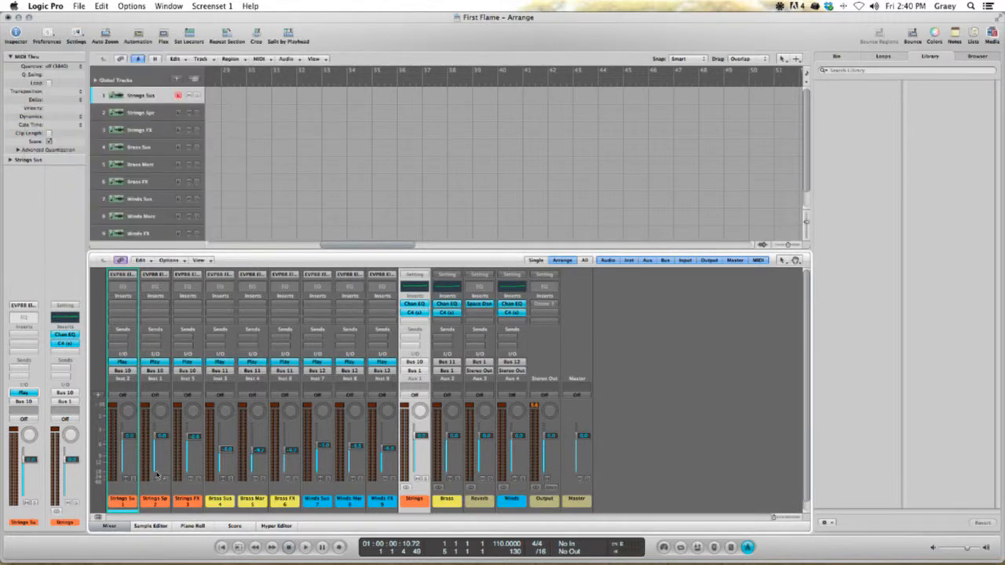
- Adjust the master Range of all bands in the C4 multiband processor on the Strings bus
{"action": "left_click", "coordinate": [415, 311]}
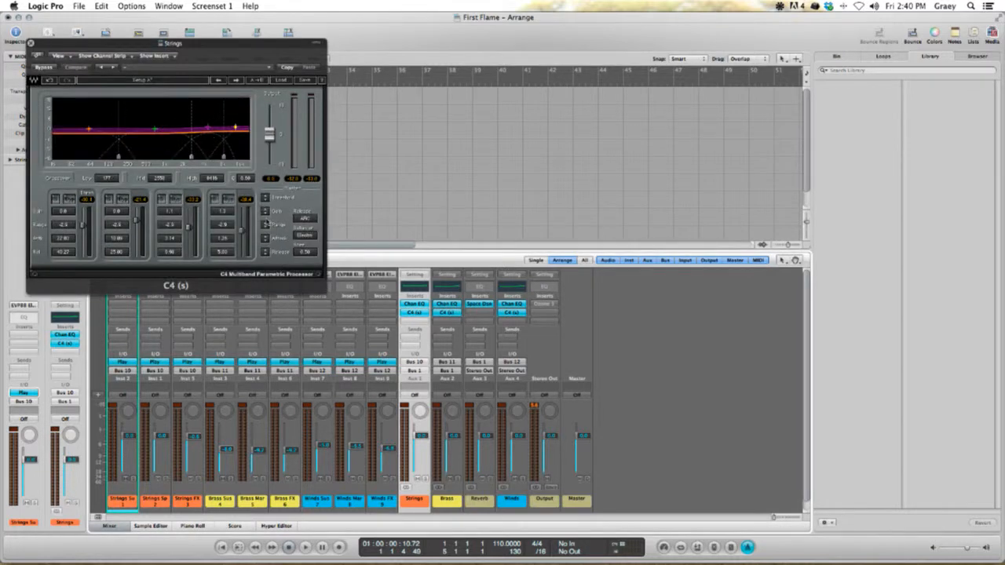
{"action": "left_click", "coordinate": [267, 226]}
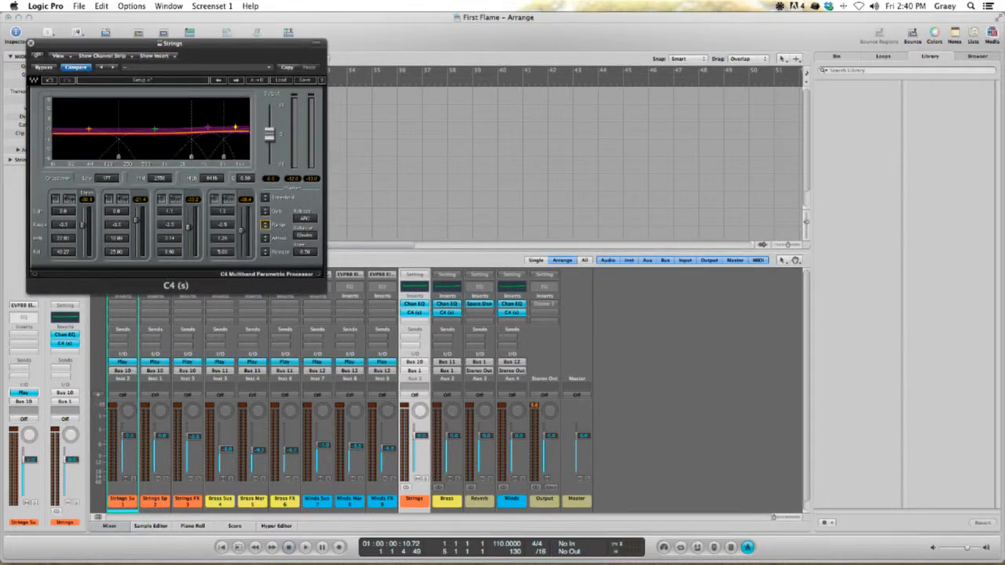
{"action": "left_click", "coordinate": [30, 42]}
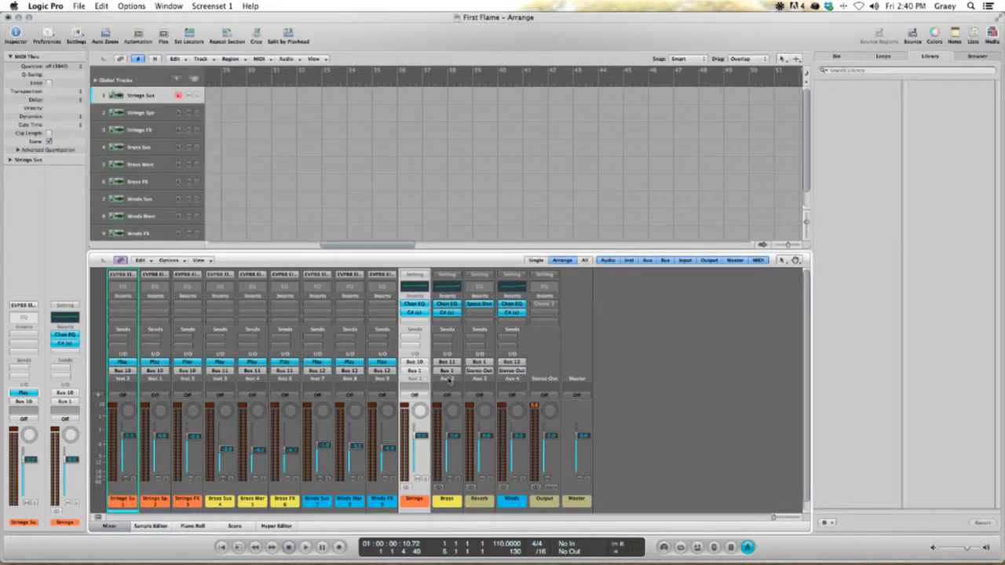
- Examine the Channel EQ settings on the Brass bus and on the Winds bus
{"action": "left_click", "coordinate": [450, 383]}
{"action": "left_click", "coordinate": [515, 509]}
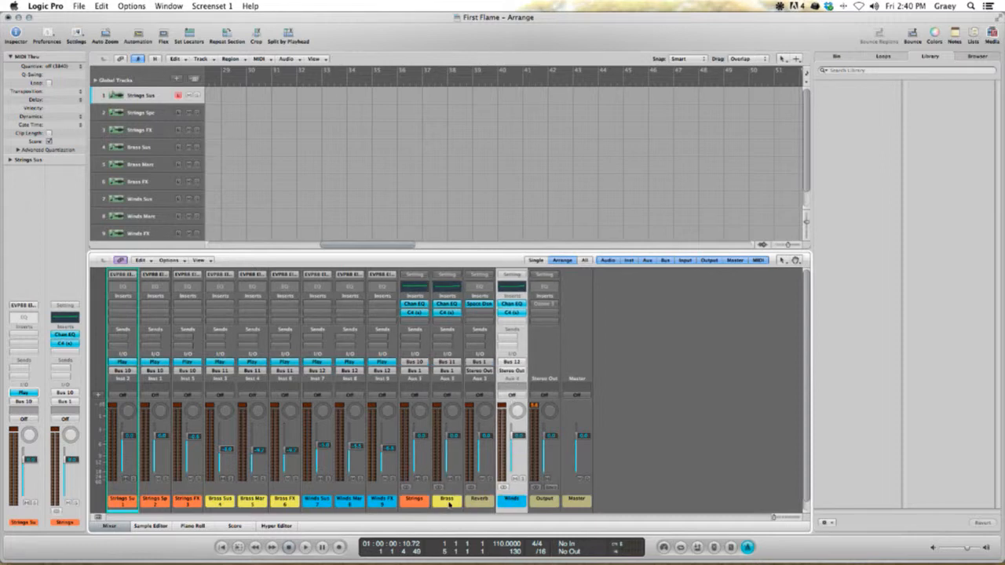
{"action": "left_click", "coordinate": [450, 507]}
{"action": "left_click", "coordinate": [417, 505]}
{"action": "left_click", "coordinate": [518, 507]}
{"action": "left_click", "coordinate": [452, 504]}
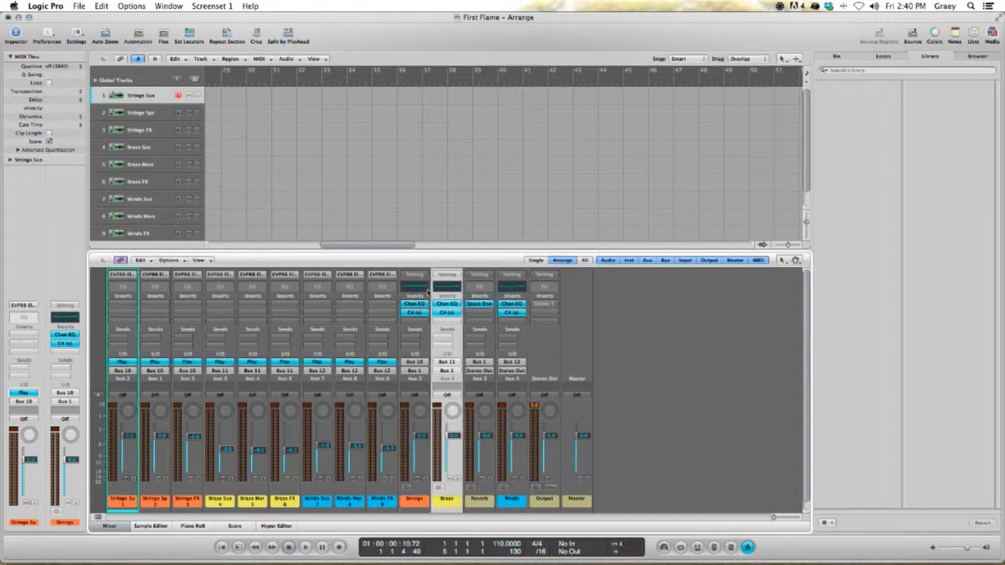
{"action": "left_click", "coordinate": [446, 305]}
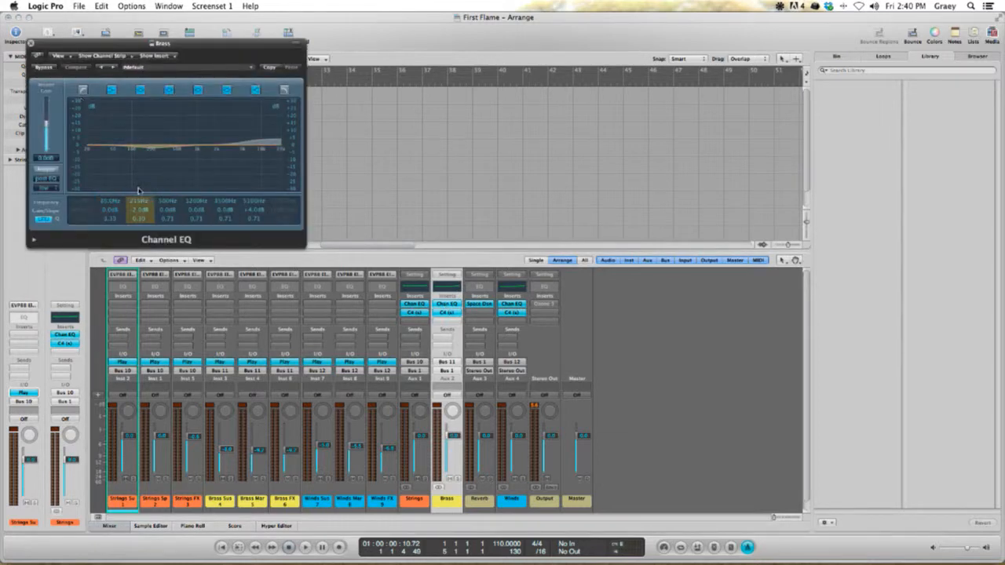
{"action": "left_click", "coordinate": [31, 43]}
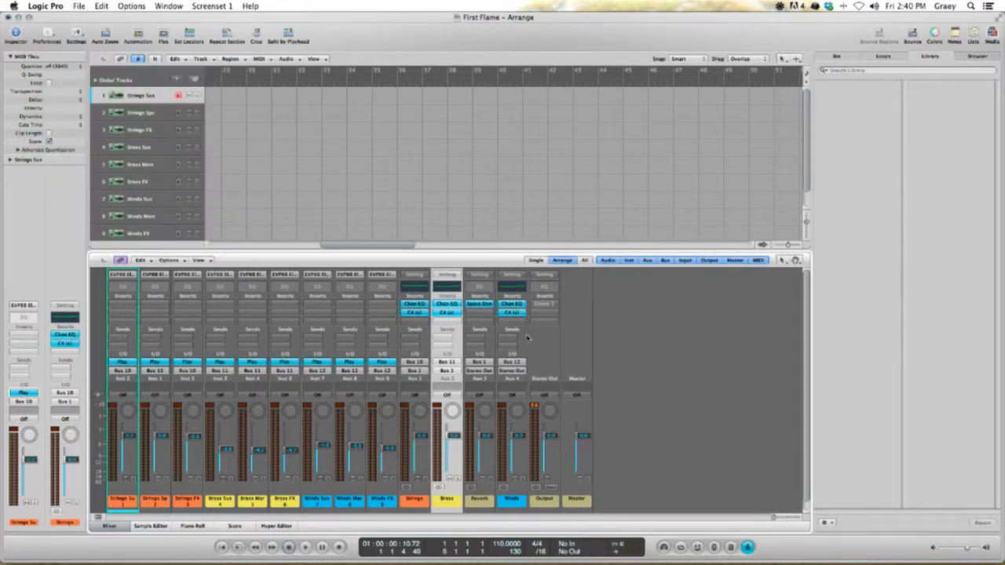
{"action": "left_click", "coordinate": [524, 336]}
{"action": "left_click", "coordinate": [514, 305]}
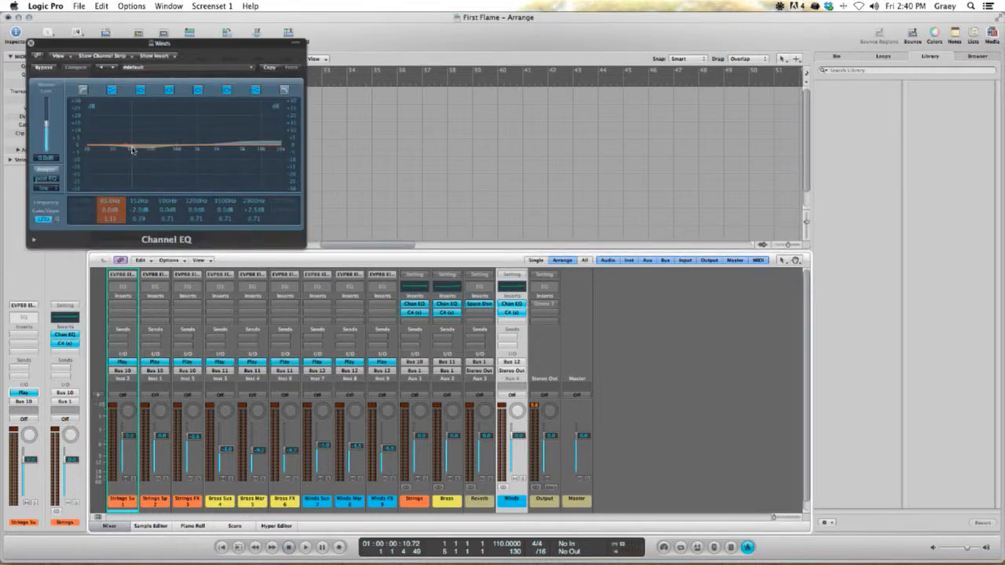
{"action": "left_click", "coordinate": [32, 43]}
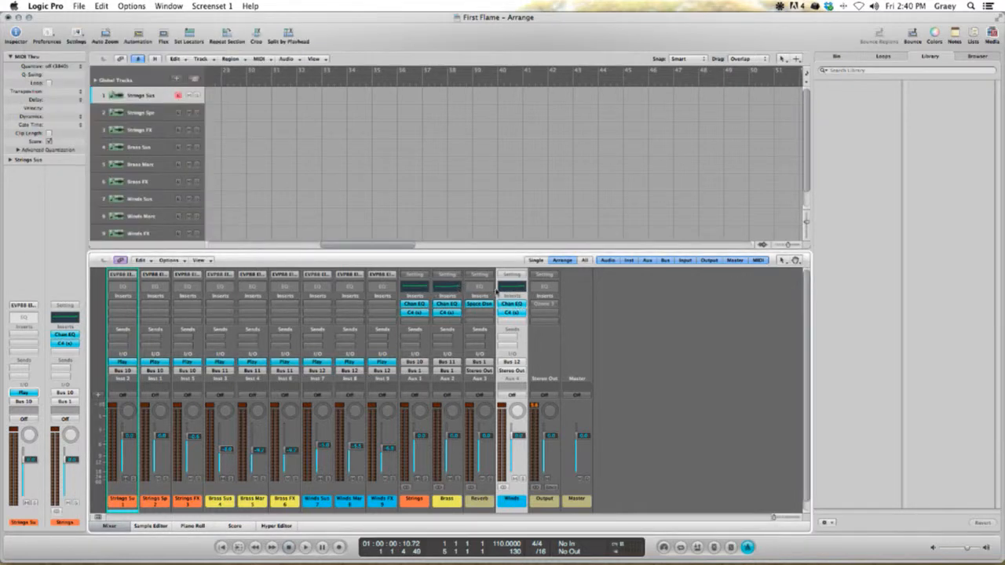
- Slightly adjust the Dry output level of Space Designer on the Reverb bus and close the plug-in
{"action": "left_click", "coordinate": [486, 349]}
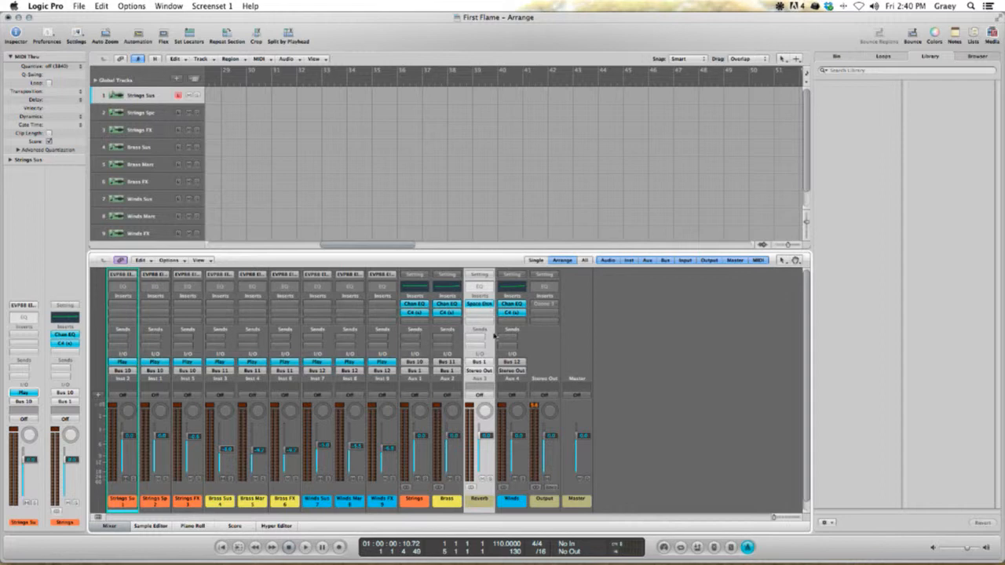
{"action": "left_click", "coordinate": [482, 305]}
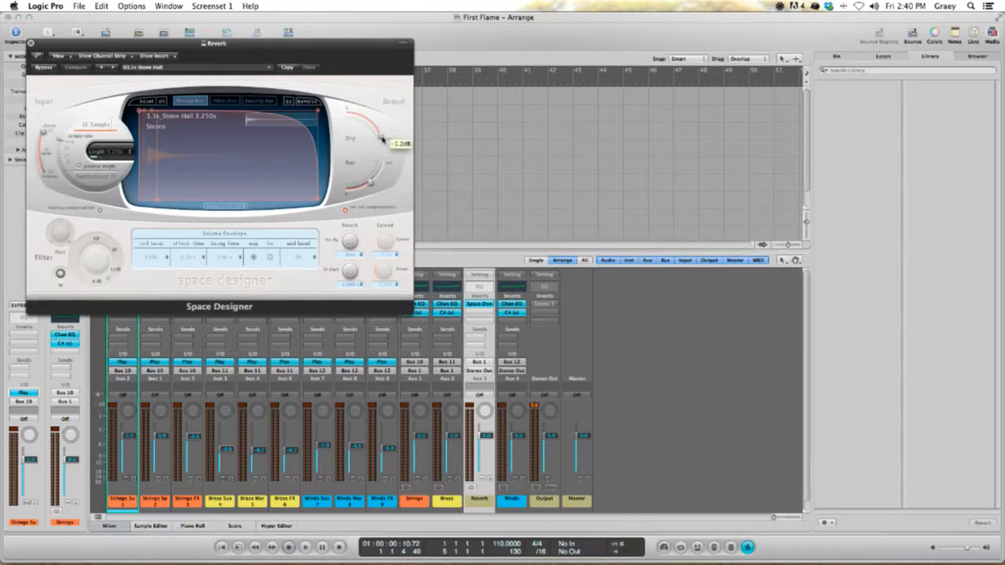
{"action": "left_click_drag", "start_coordinate": [382, 138], "coordinate": [382, 137]}
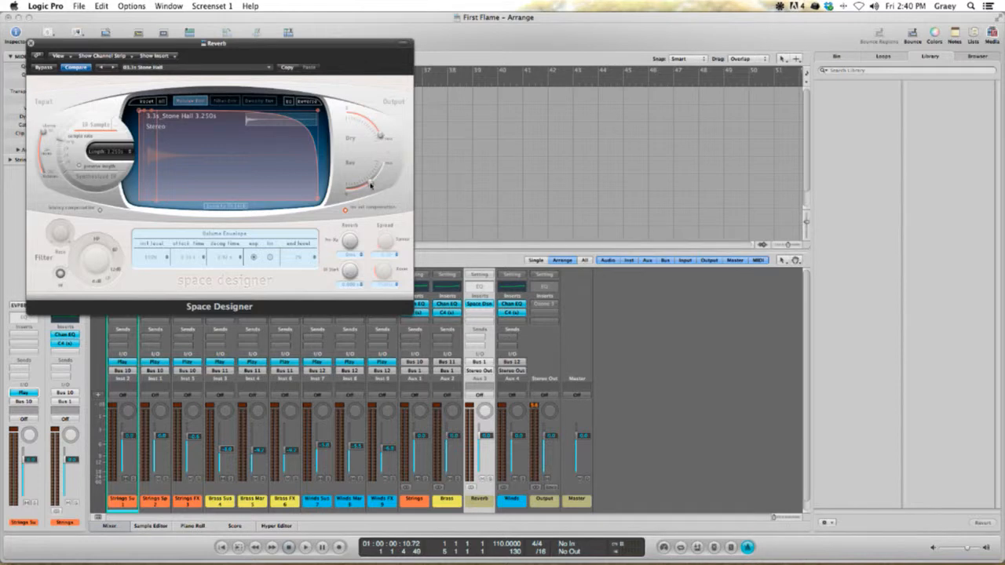
{"action": "left_click", "coordinate": [32, 43]}
{"action": "left_click", "coordinate": [122, 501]}
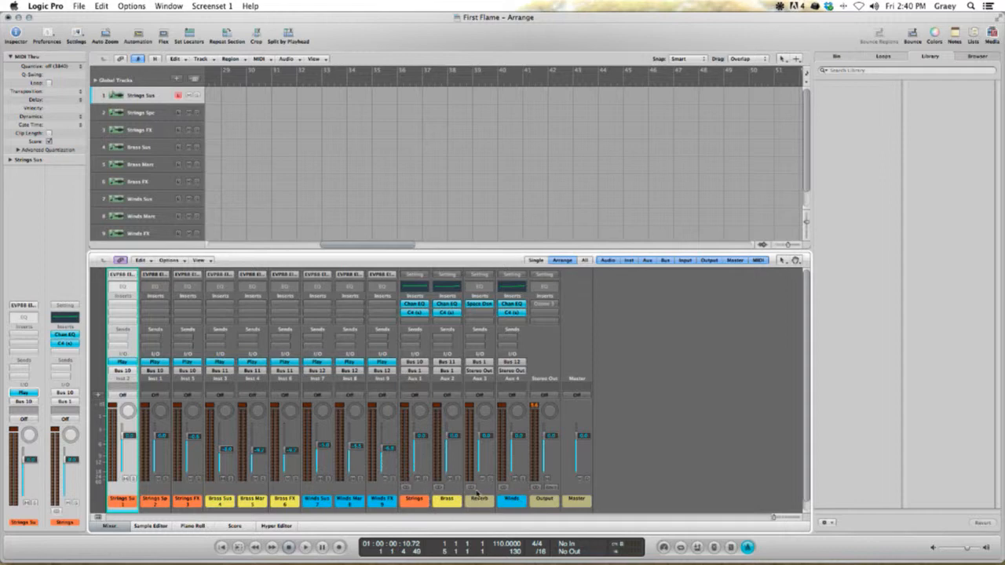
{"action": "left_click", "coordinate": [477, 498]}
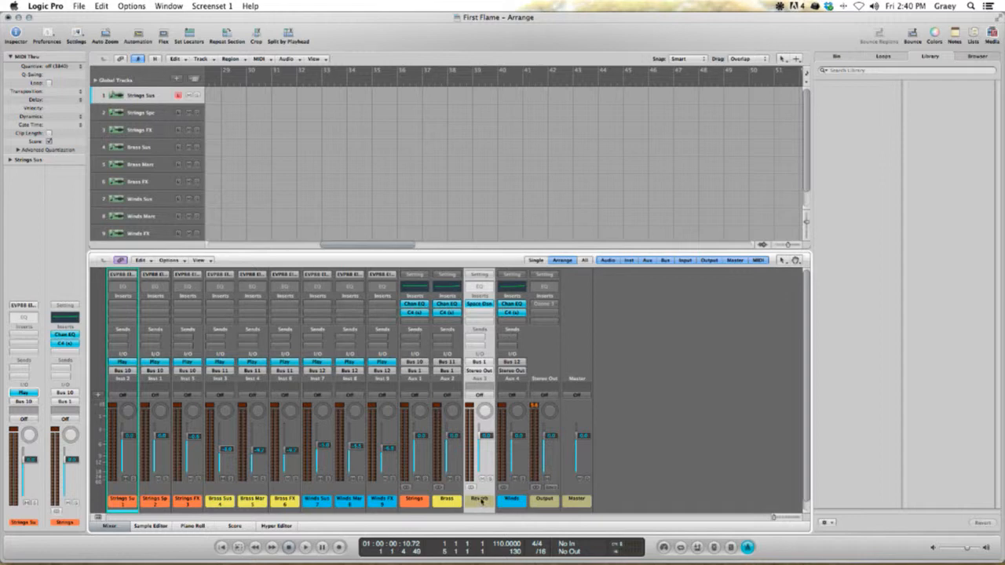
{"action": "left_click", "coordinate": [479, 313]}
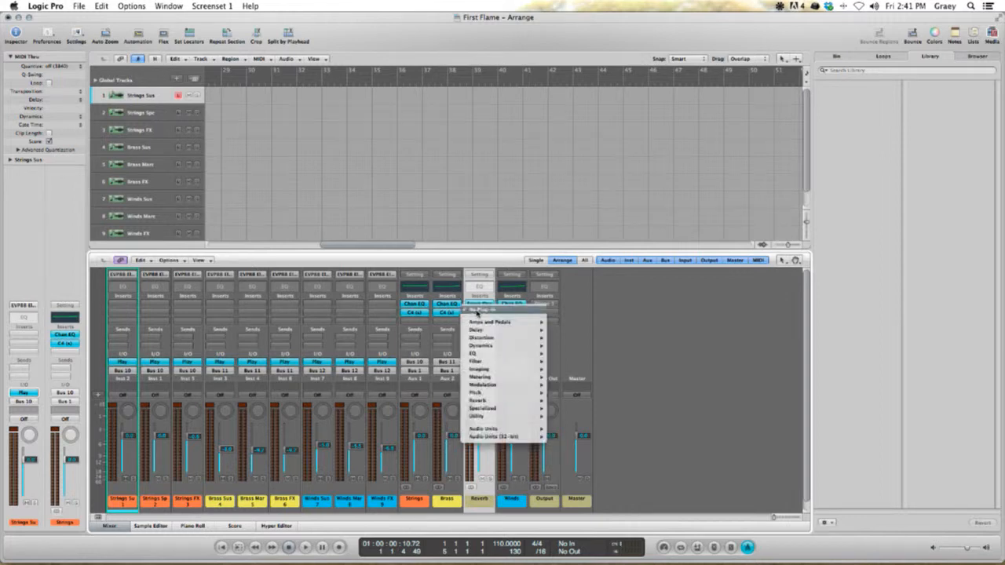
{"action": "left_click", "coordinate": [728, 321]}
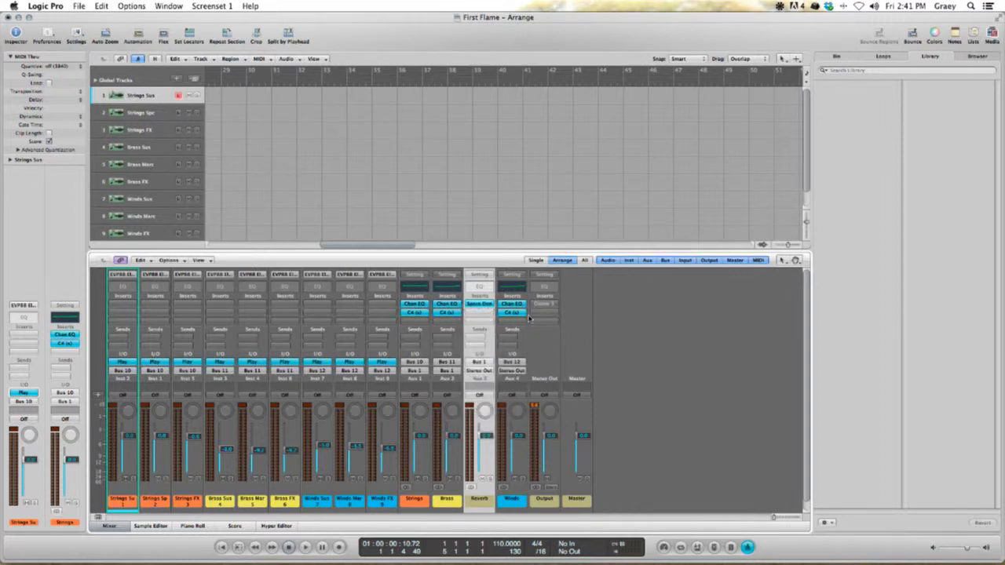
- Insert the Waves S1 Imager (s) ahead of Space Designer on the Reverb bus and increase its stereo width
{"action": "left_click", "coordinate": [479, 307]}
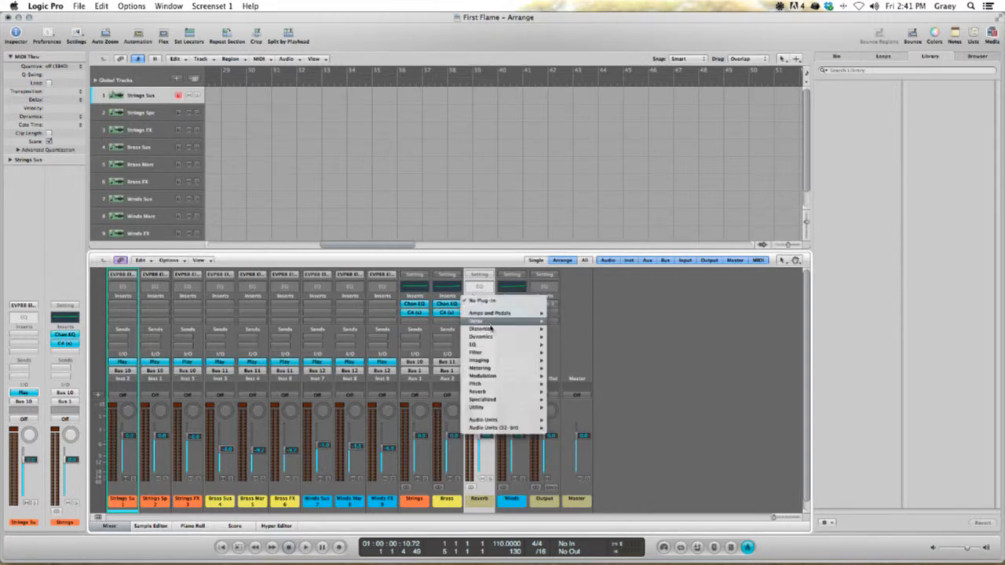
{"action": "mouse_move", "coordinate": [506, 421]}
{"action": "mouse_move", "coordinate": [588, 446]}
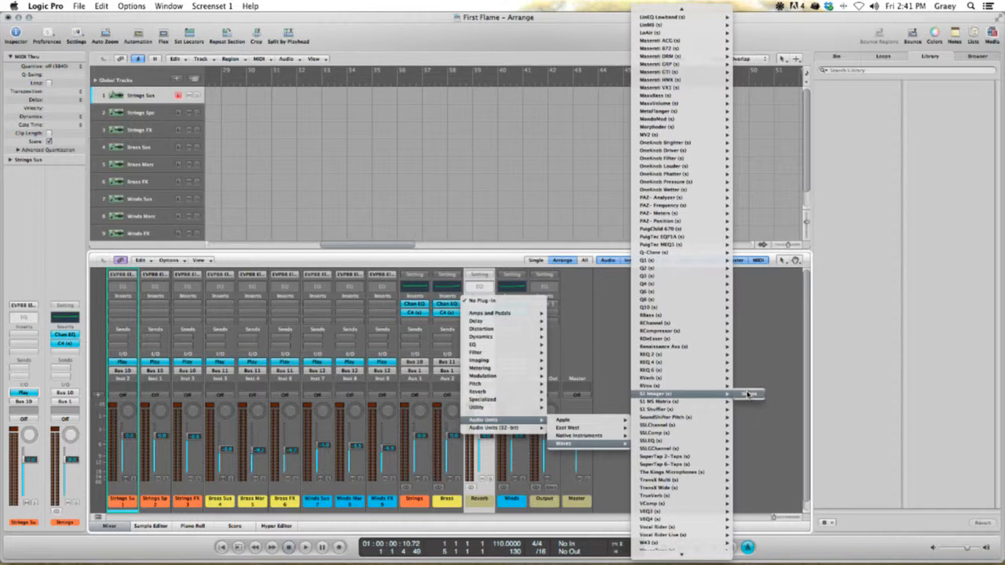
{"action": "left_click", "coordinate": [748, 396]}
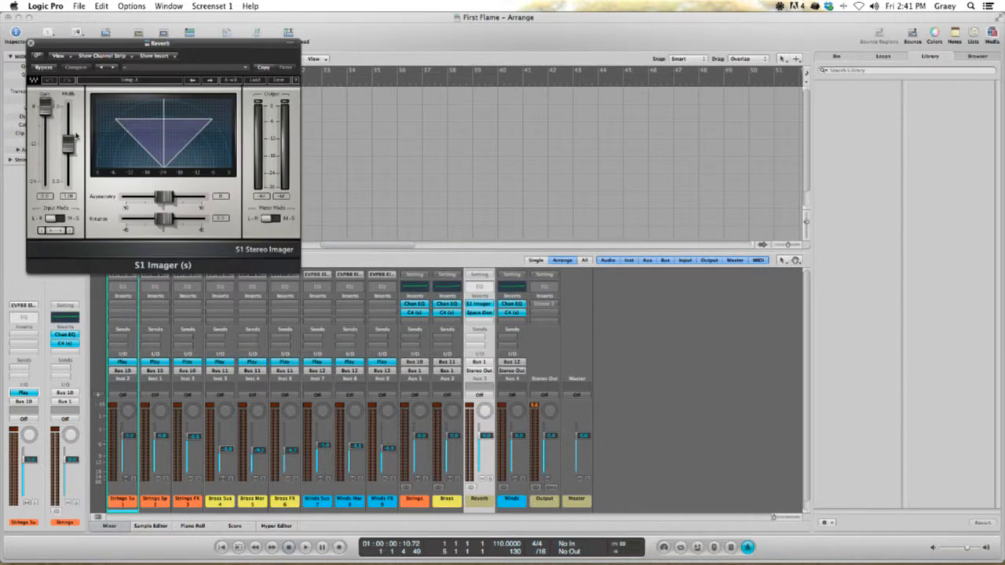
{"action": "mouse_move", "coordinate": [68, 144]}
{"action": "left_mouse_down"}
{"action": "mouse_move", "coordinate": [68, 135]}
{"action": "mouse_move", "coordinate": [69, 154]}
{"action": "mouse_move", "coordinate": [68, 134]}
{"action": "left_mouse_up"}
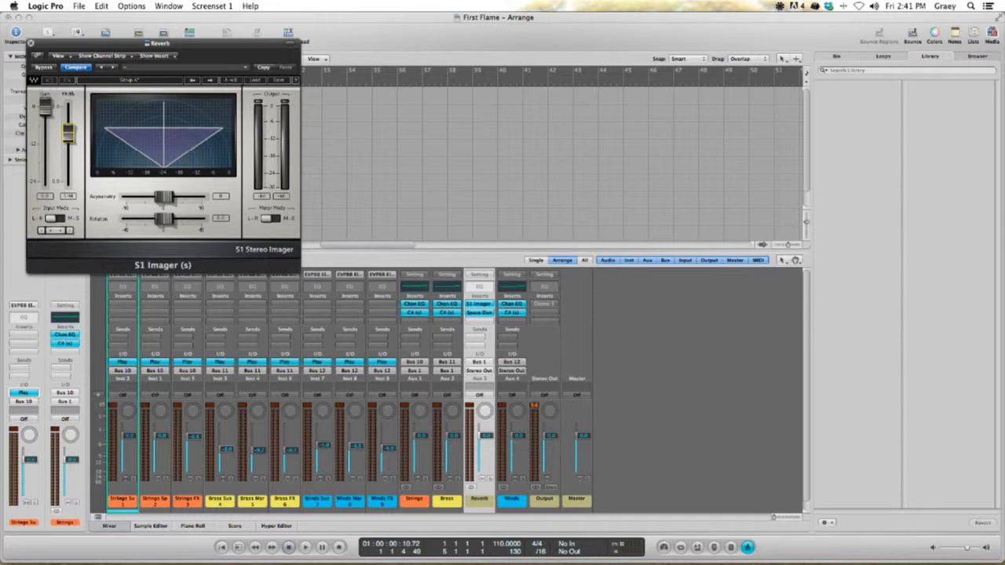
{"action": "left_click", "coordinate": [32, 44]}
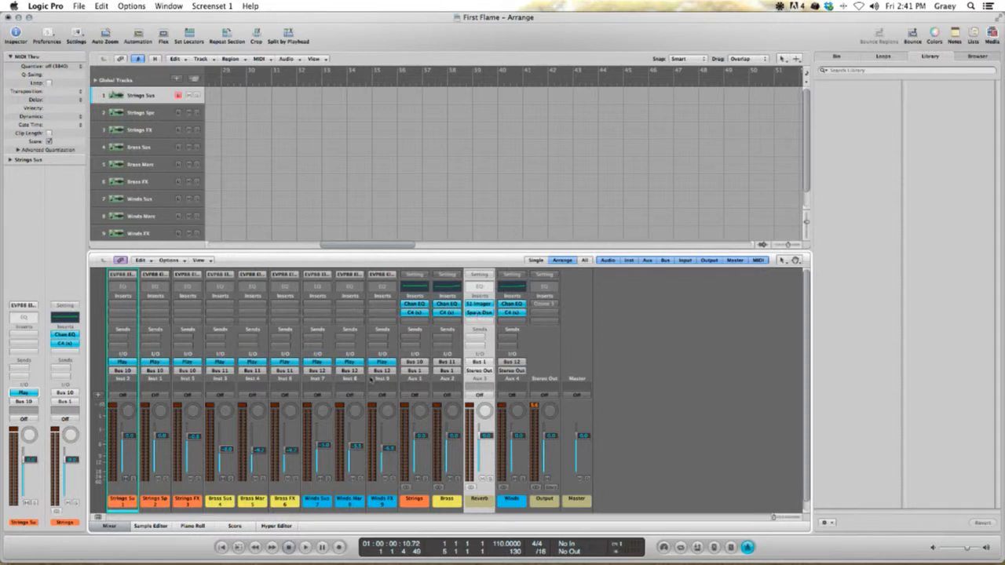
- Examine the Hollywood Strings instruments loaded in the Strings Sus track's Play plug-in, including its browser, and close the plug-in
{"action": "left_click", "coordinate": [130, 505]}
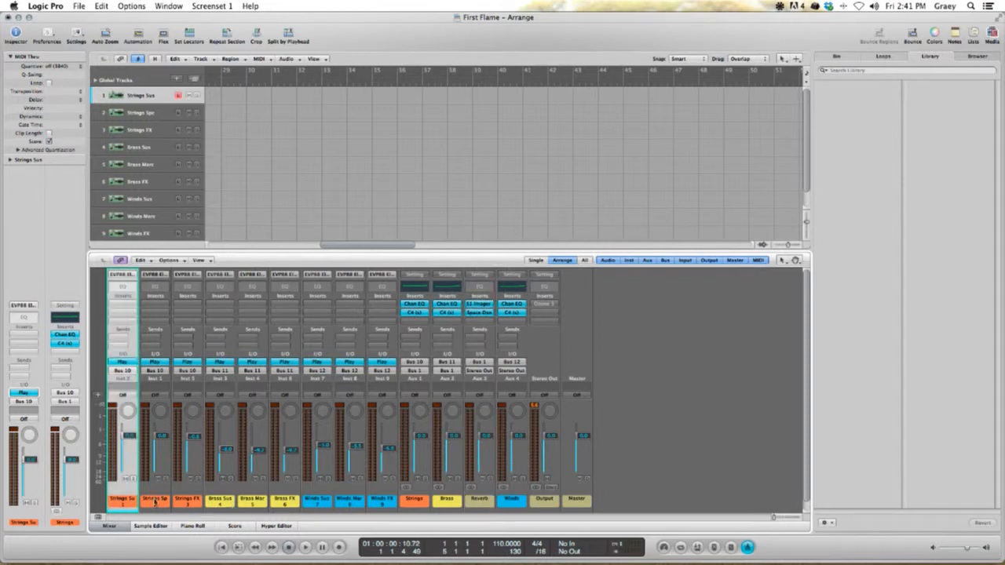
{"action": "left_click", "coordinate": [146, 97]}
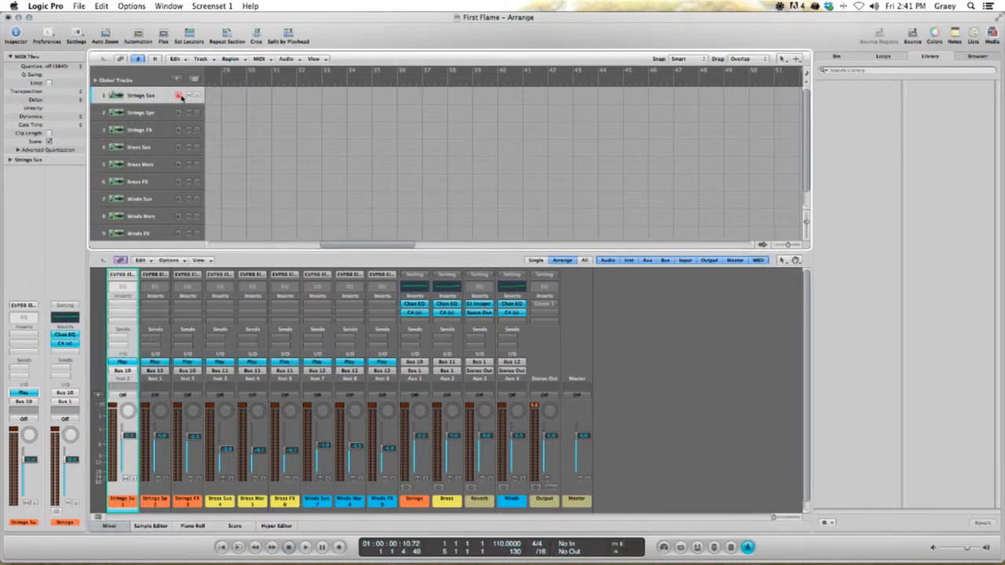
{"action": "left_click", "coordinate": [124, 363]}
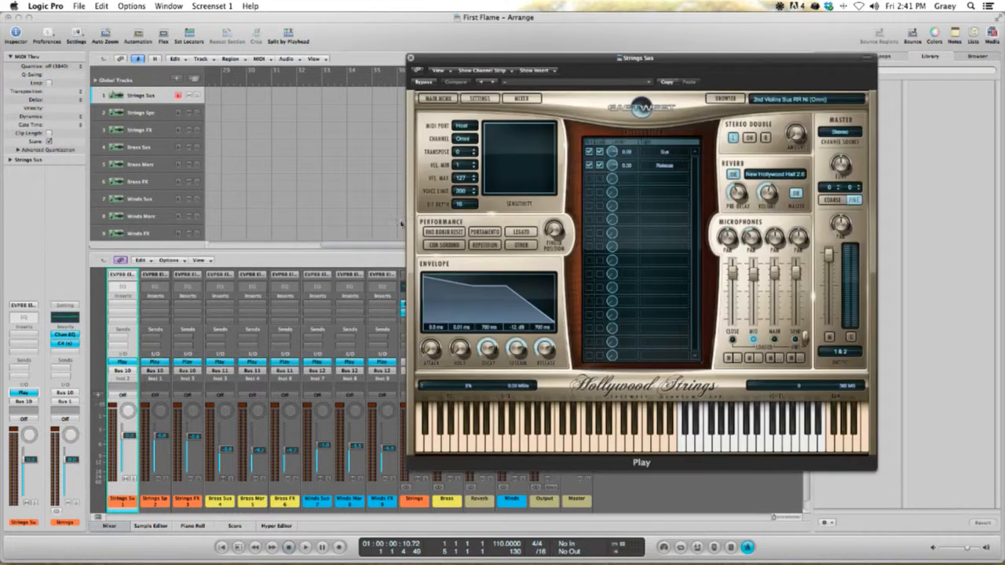
{"action": "left_click_drag", "start_coordinate": [592, 60], "coordinate": [441, 65]}
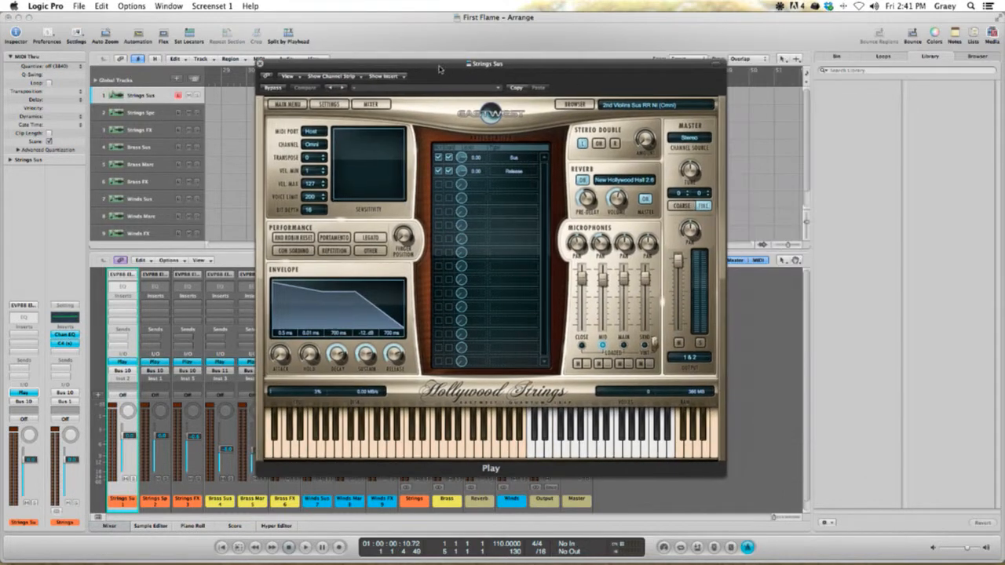
{"action": "left_click", "coordinate": [584, 108]}
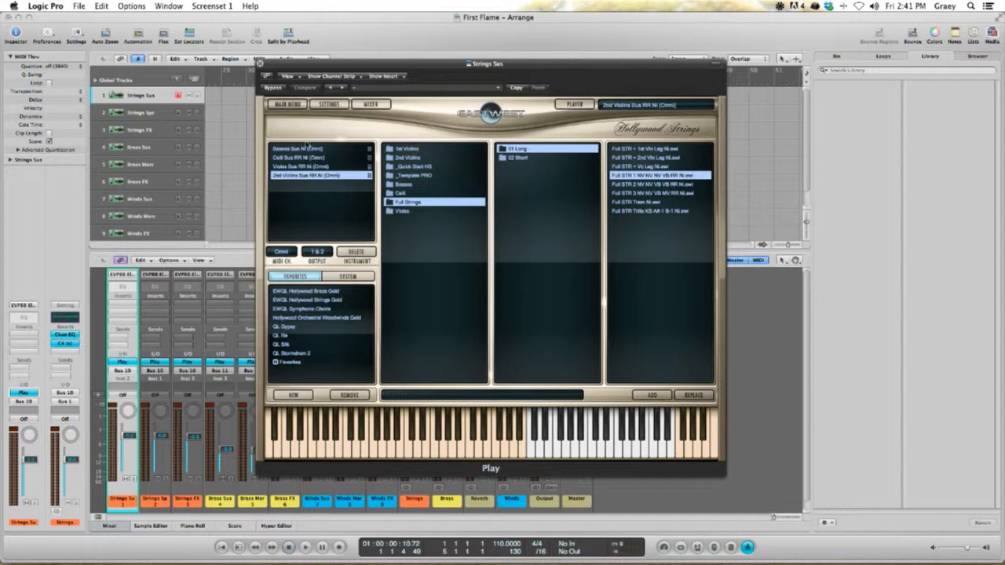
{"action": "left_click", "coordinate": [577, 104]}
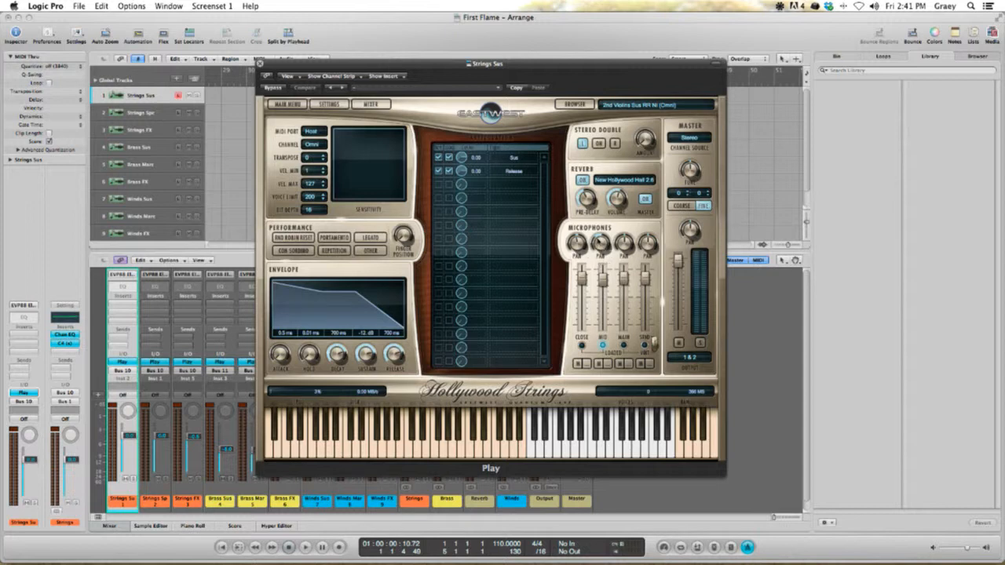
{"action": "left_click", "coordinate": [260, 63]}
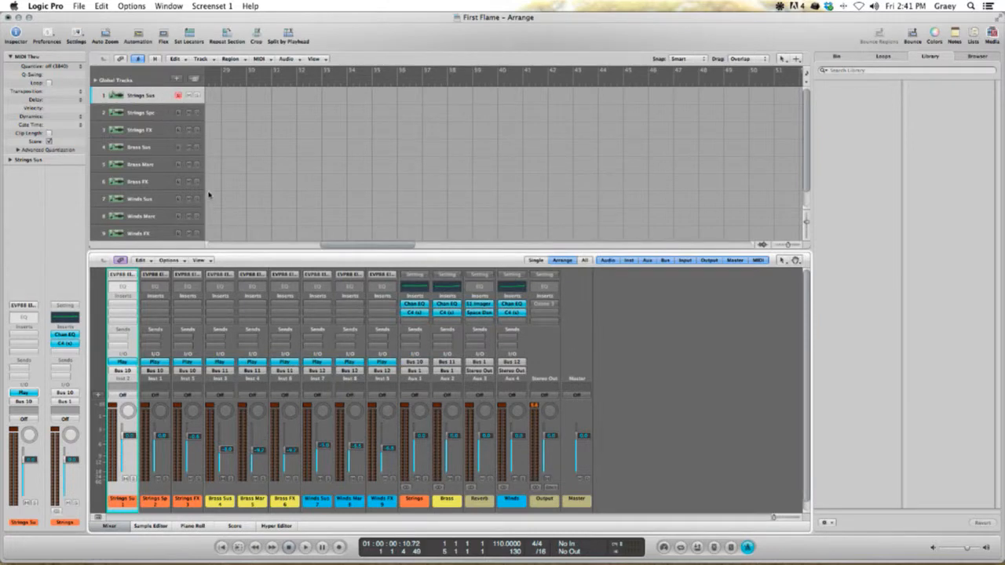
- Remove the 6FH Rips RR brass instrument from the Winds Sus track's Play plug-in
{"action": "left_click", "coordinate": [318, 506]}
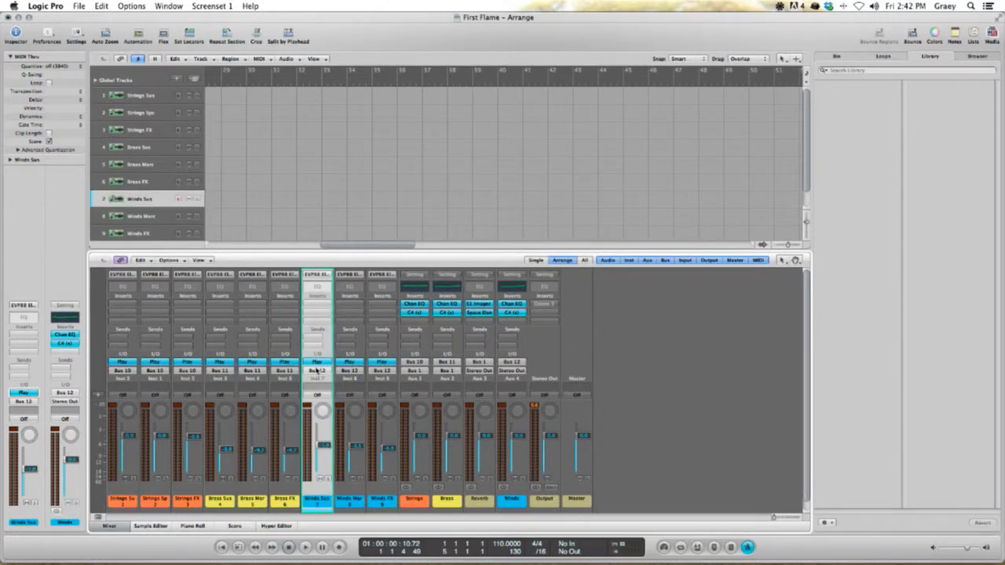
{"action": "left_click", "coordinate": [319, 362]}
{"action": "left_click_drag", "start_coordinate": [224, 54], "coordinate": [336, 62]}
{"action": "left_click", "coordinate": [453, 92]}
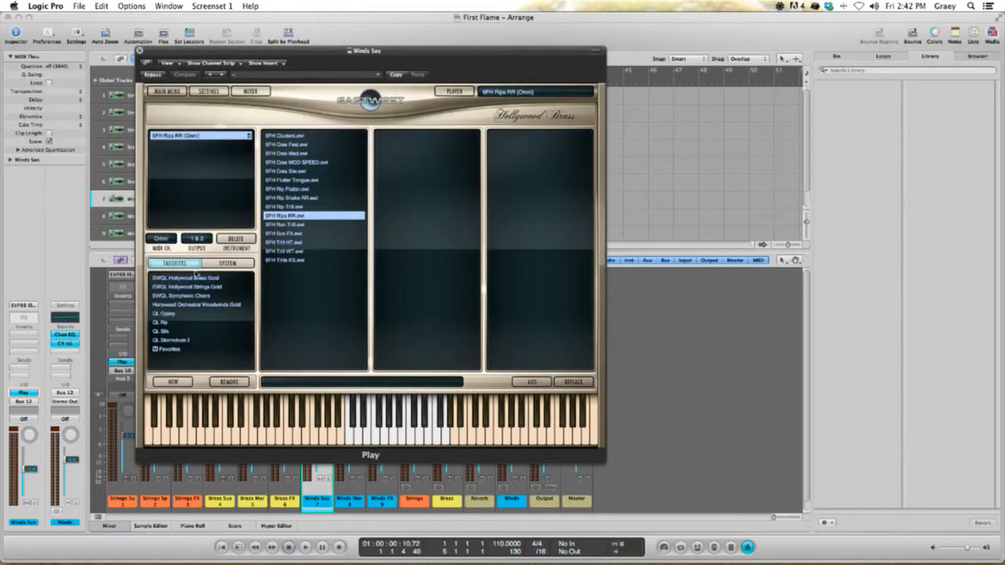
{"action": "left_click", "coordinate": [240, 239]}
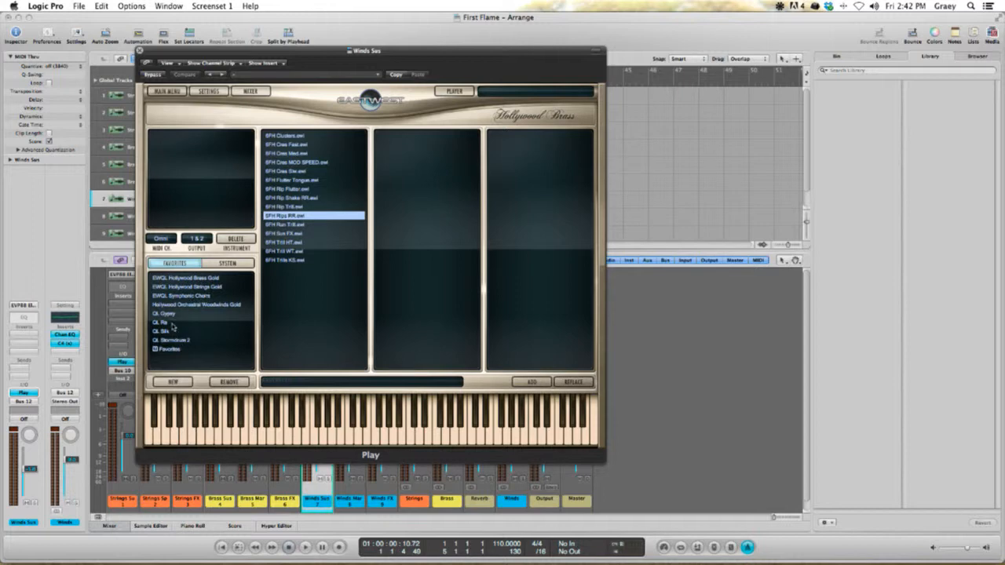
- Add the BC Sus Accent patch from the Hollywood Orchestral Woodwinds Gold Bass Clarinet's long articulations to Winds Sus
{"action": "left_click", "coordinate": [206, 306]}
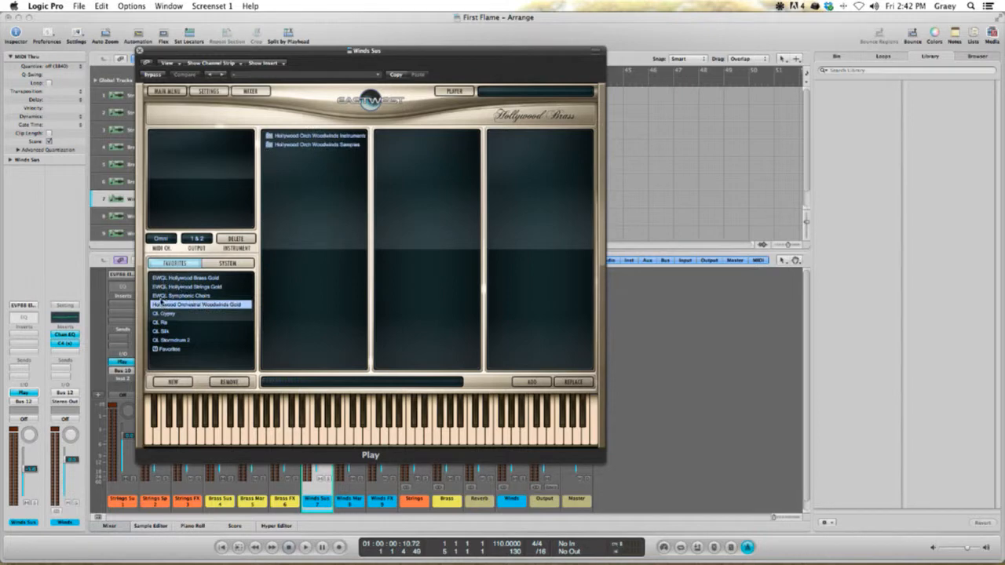
{"action": "left_click", "coordinate": [304, 136]}
{"action": "left_click_drag", "start_coordinate": [387, 51], "coordinate": [411, 58]}
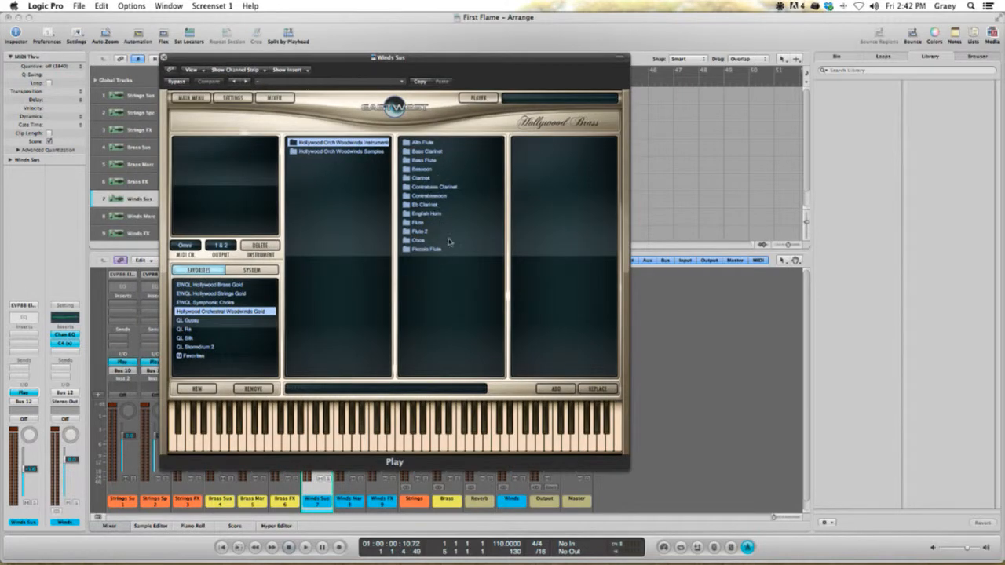
{"action": "left_click", "coordinate": [428, 151]}
{"action": "left_click", "coordinate": [542, 144]}
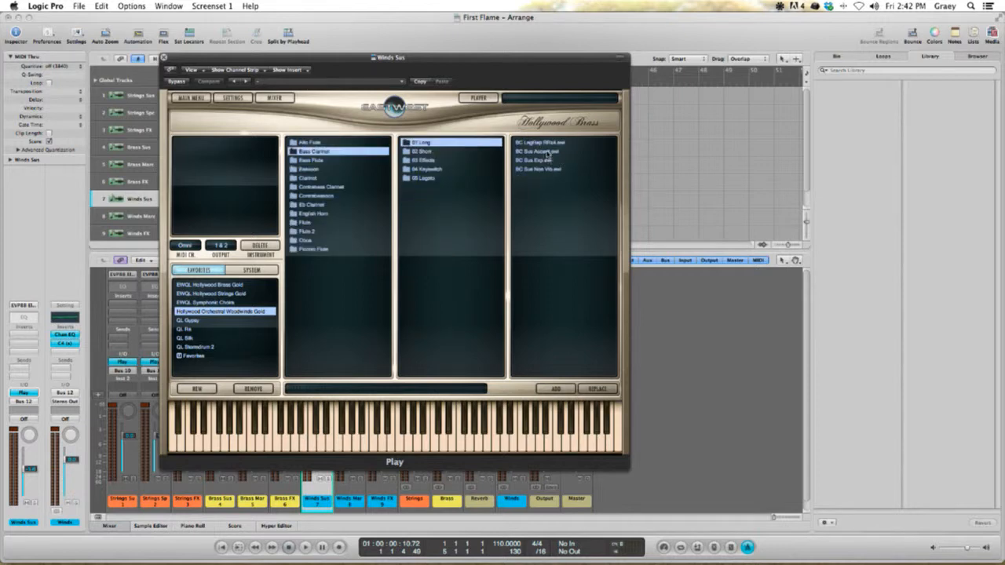
{"action": "left_click", "coordinate": [549, 151]}
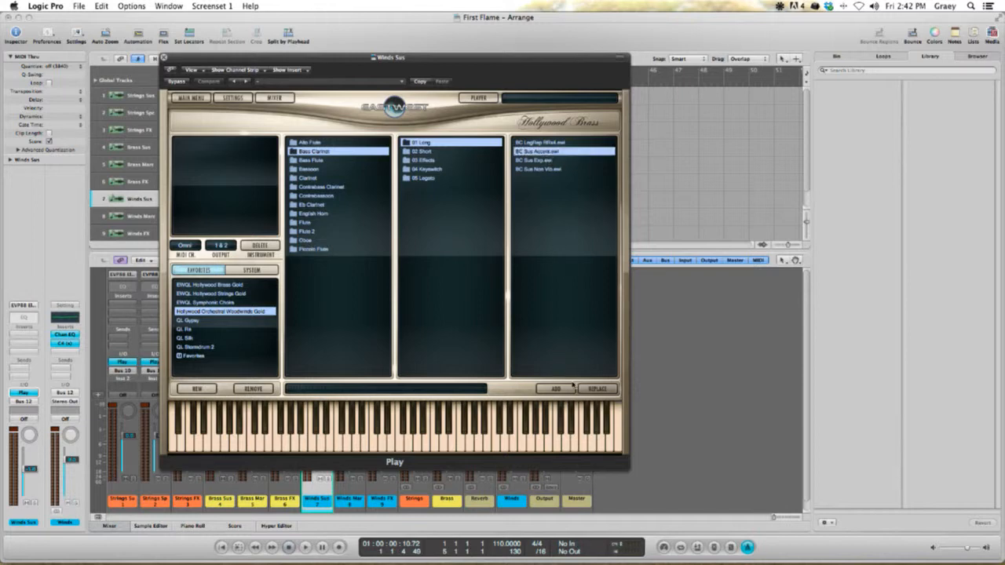
{"action": "left_click", "coordinate": [555, 388]}
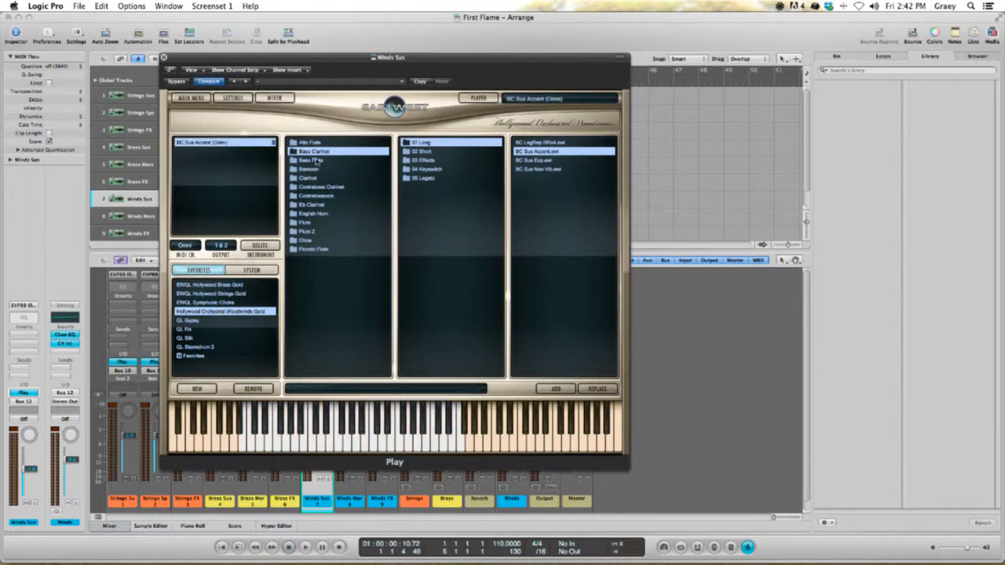
- Add the CL Sus Accent patch from the Clarinet's long articulations to Winds Sus and choose to continue its loading
{"action": "left_click", "coordinate": [314, 179]}
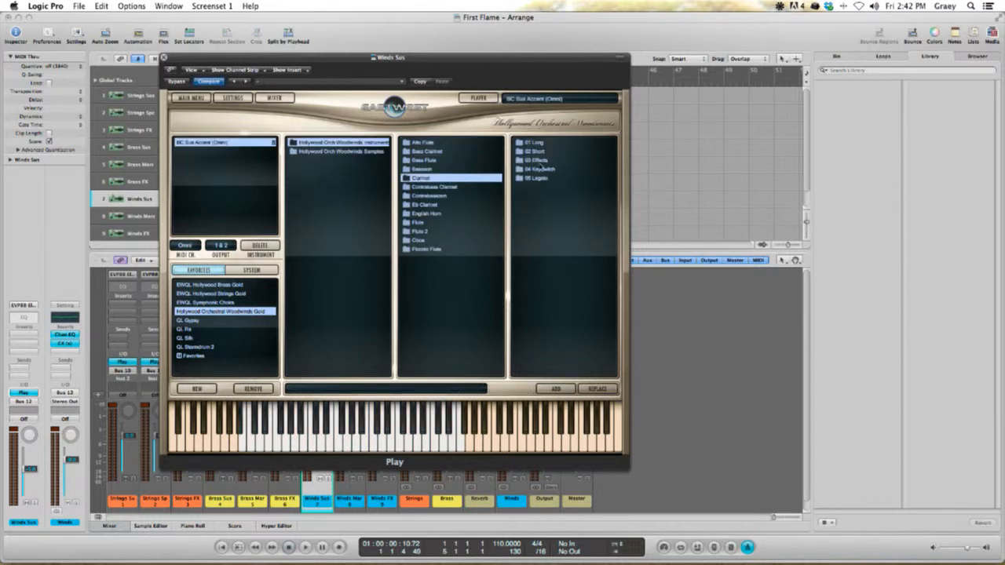
{"action": "left_click", "coordinate": [536, 143]}
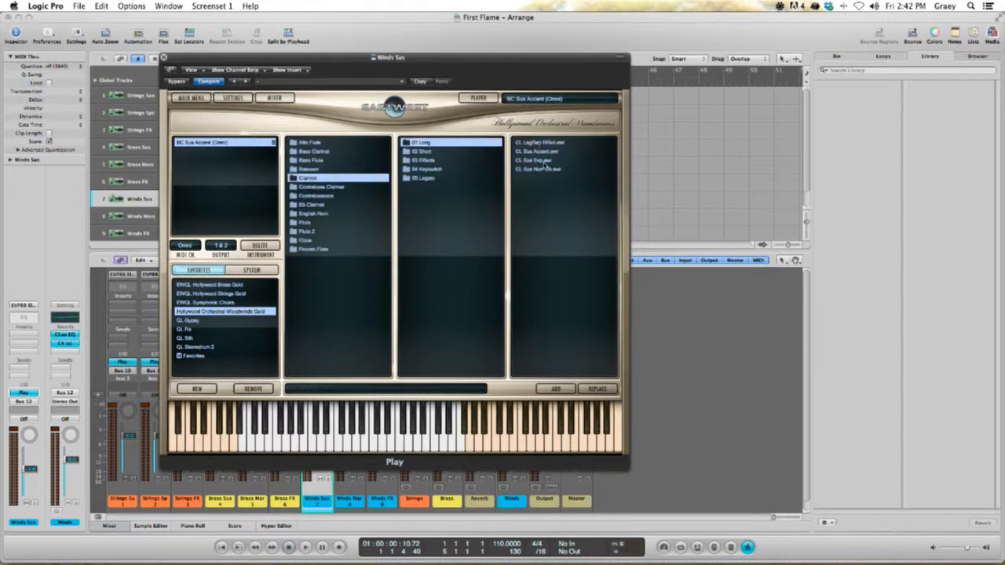
{"action": "left_click", "coordinate": [544, 152]}
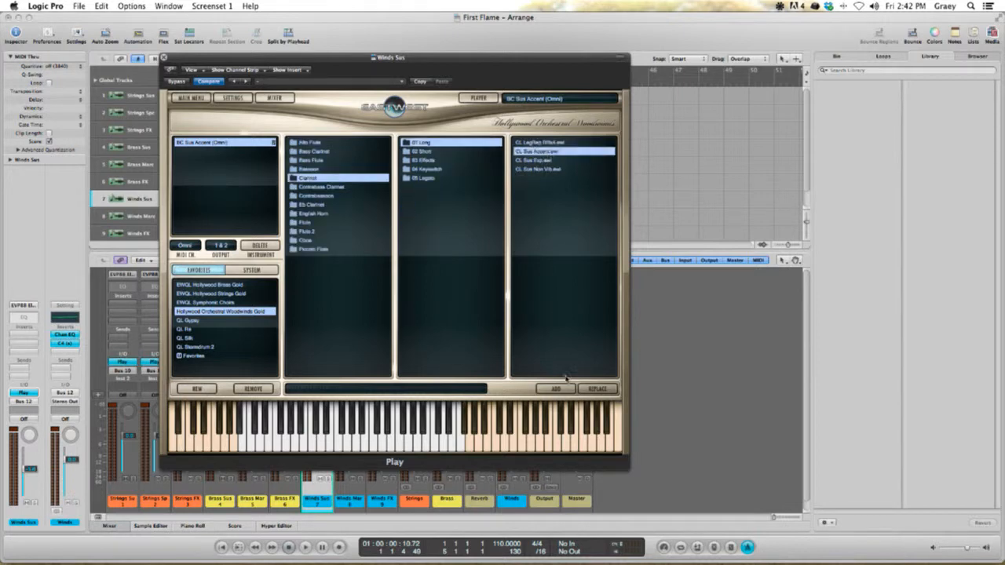
{"action": "left_click", "coordinate": [554, 389]}
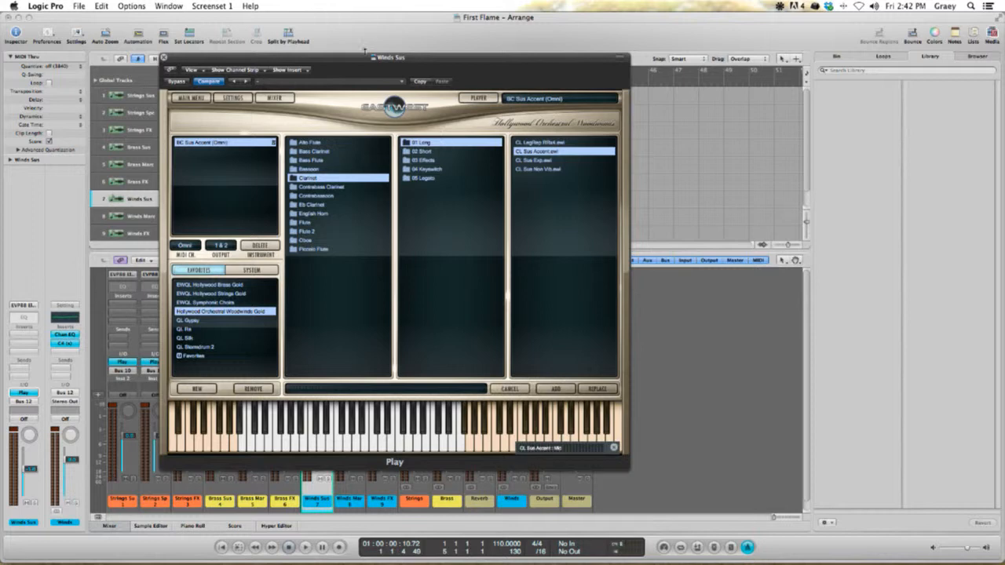
{"action": "left_click_drag", "start_coordinate": [346, 59], "coordinate": [446, 64]}
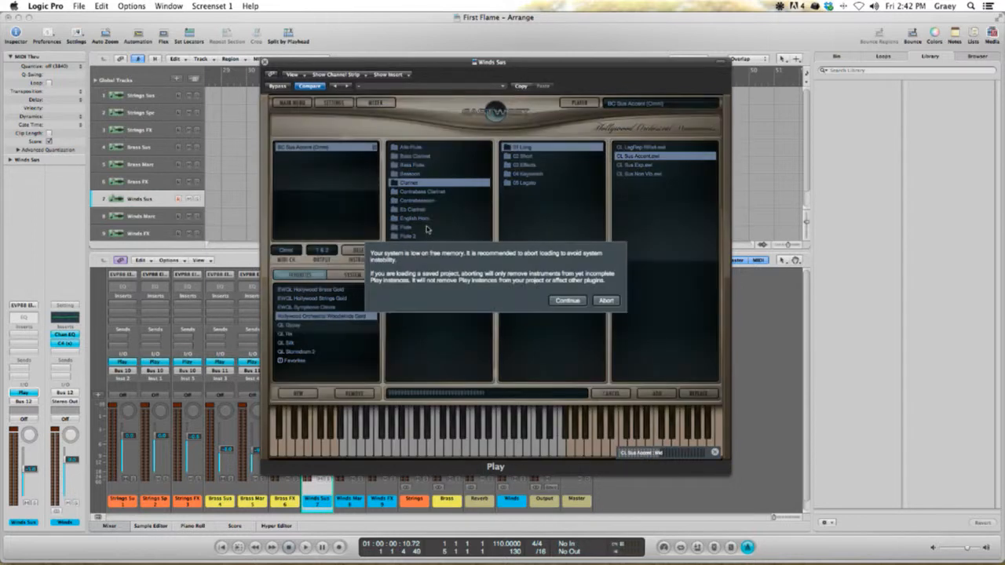
{"action": "left_click", "coordinate": [570, 302]}
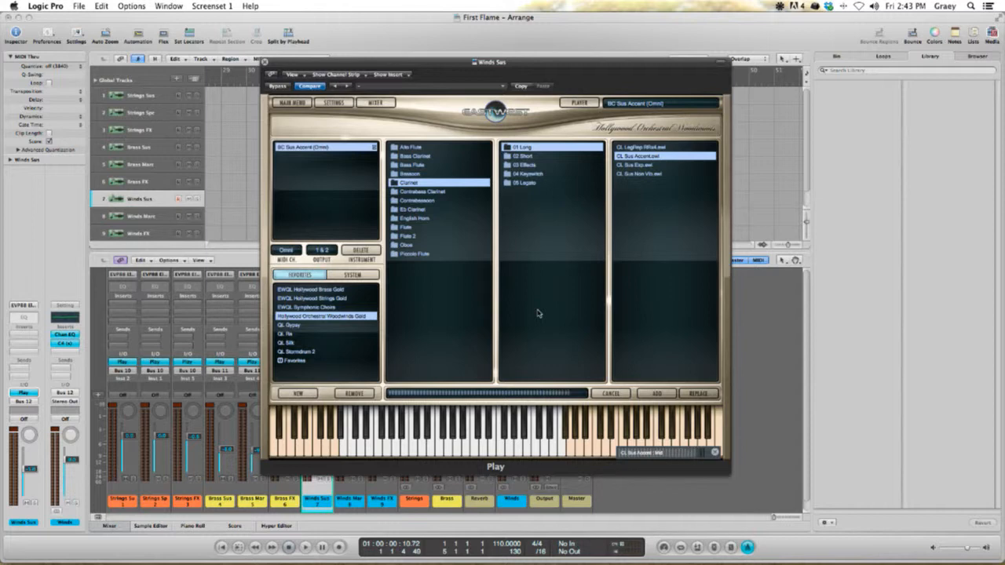
- Browse the Contrabass Clarinet and English Horn contents of the woodwind library and close the plug-in
{"action": "left_click", "coordinate": [433, 192]}
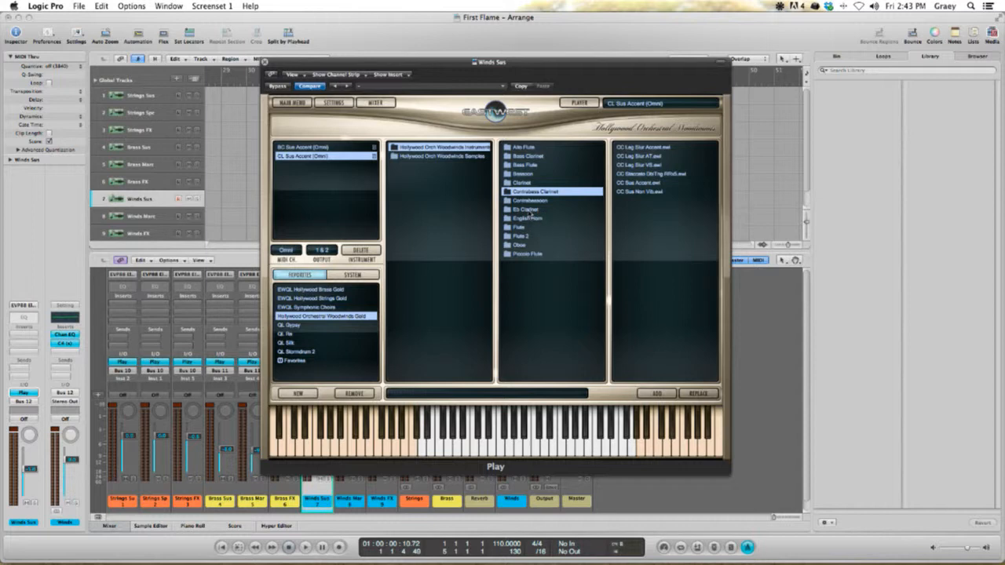
{"action": "left_click", "coordinate": [531, 219]}
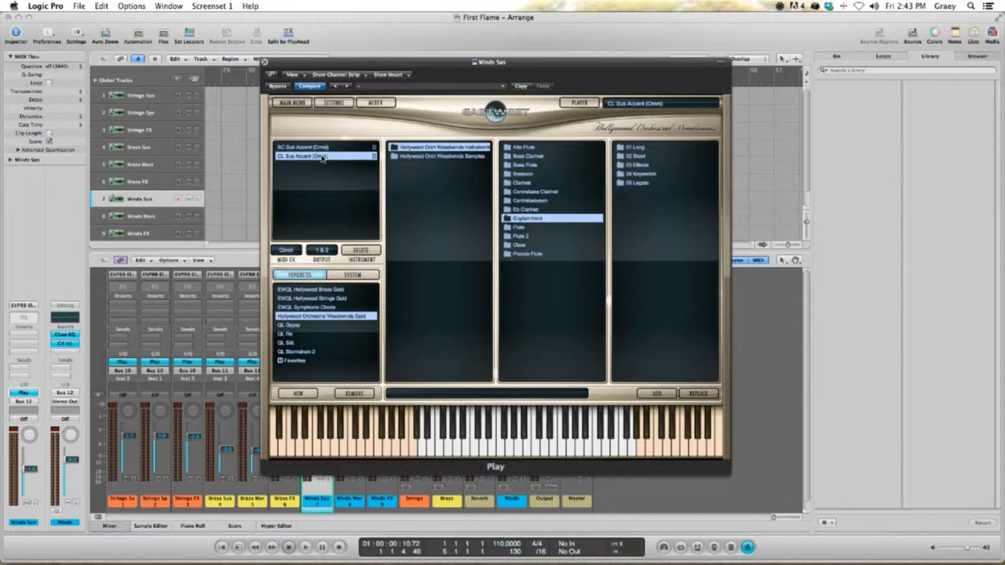
{"action": "left_click", "coordinate": [264, 62]}
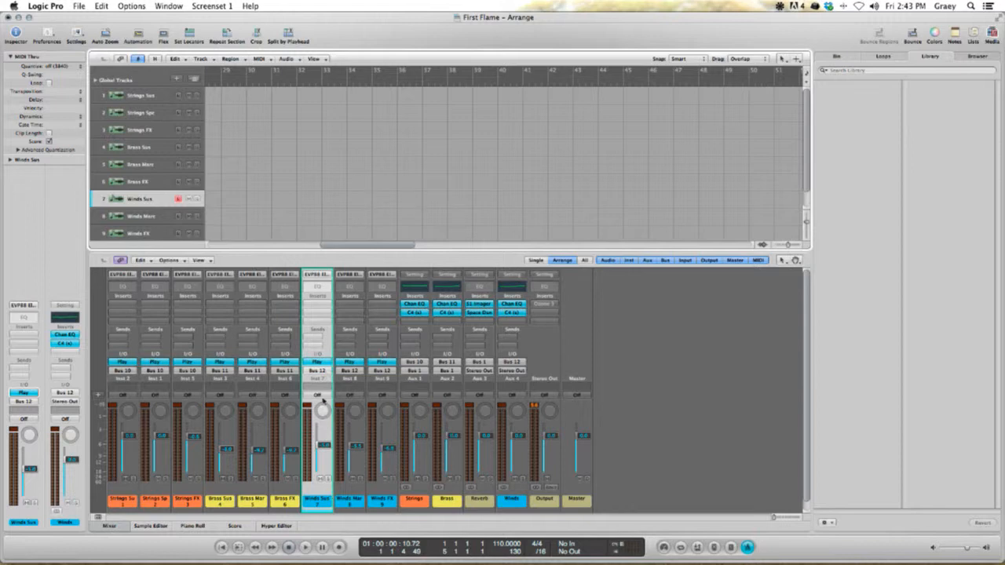
- Reopen Play on Winds Sus and slightly adjust the Mid microphone pan of the CL Sus Accent and BC Sus Accent patches
{"action": "left_click", "coordinate": [324, 365]}
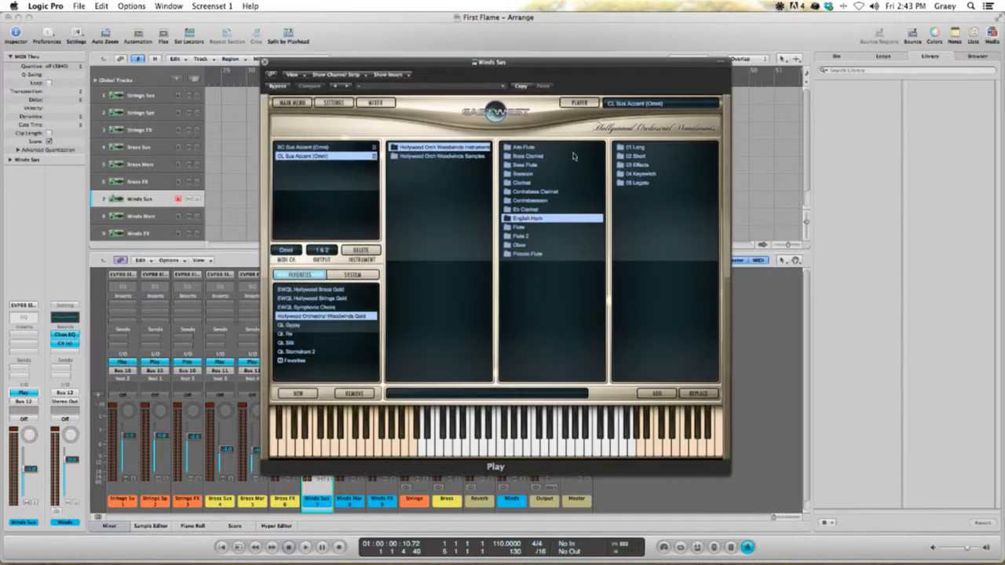
{"action": "left_click", "coordinate": [579, 103]}
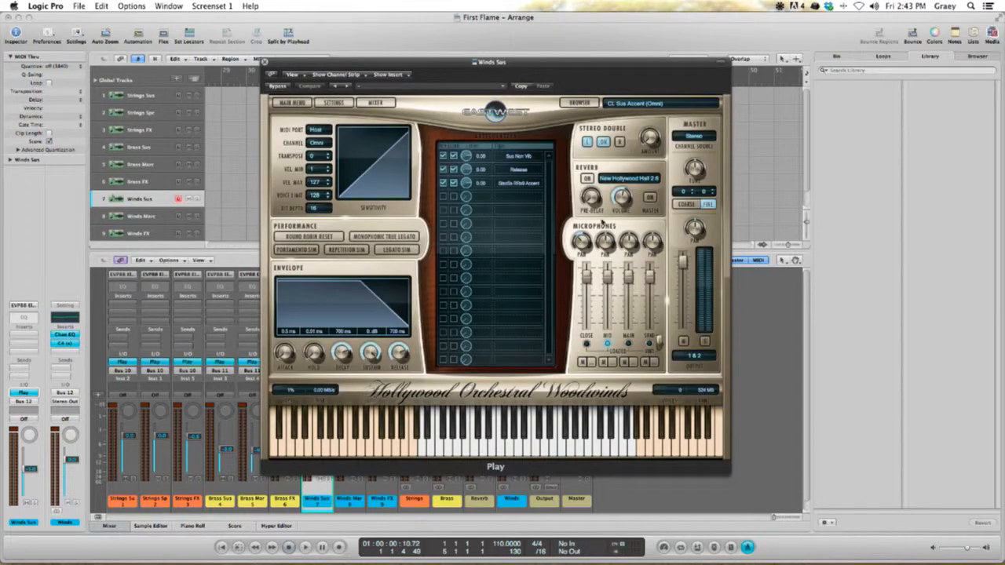
{"action": "left_click_drag", "start_coordinate": [609, 244], "coordinate": [607, 252]}
{"action": "left_click", "coordinate": [579, 103]}
{"action": "left_click", "coordinate": [291, 146]}
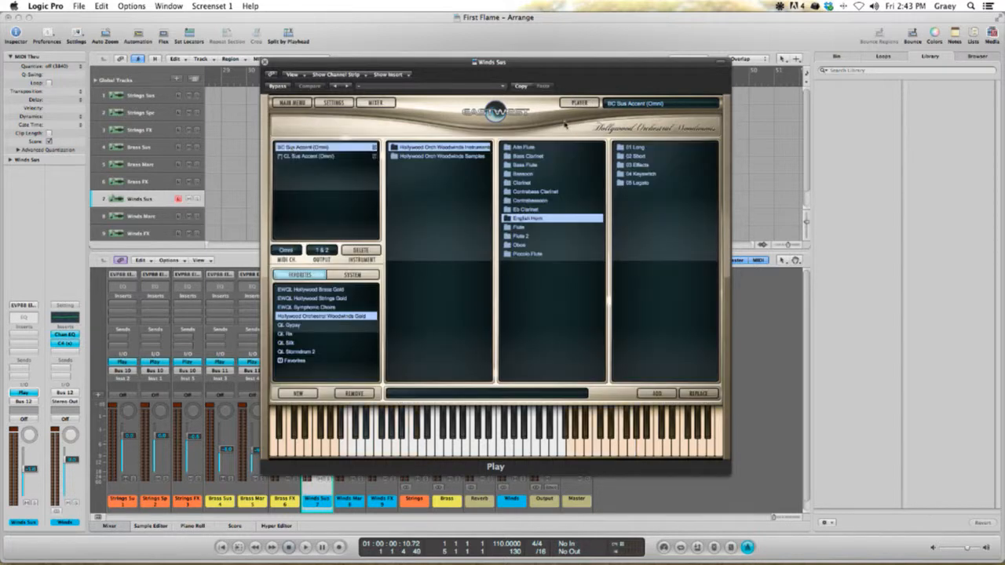
{"action": "left_click", "coordinate": [579, 104]}
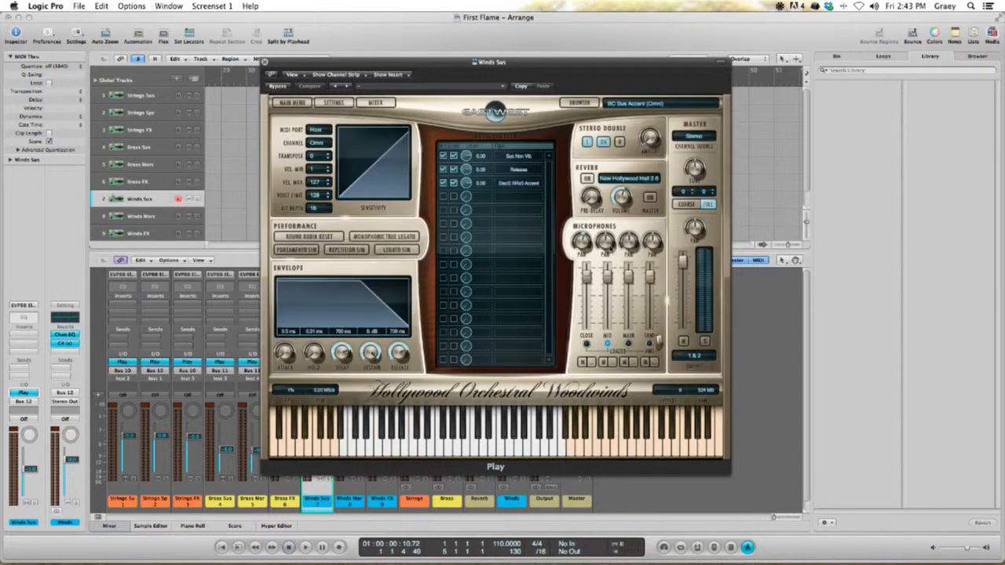
{"action": "left_click_drag", "start_coordinate": [606, 243], "coordinate": [608, 240]}
- Review the player settings of both loaded clarinet patches, change their Stereo Double setting and close the plug-in
{"action": "left_click", "coordinate": [579, 103]}
{"action": "left_click", "coordinate": [302, 160]}
{"action": "left_click", "coordinate": [579, 103]}
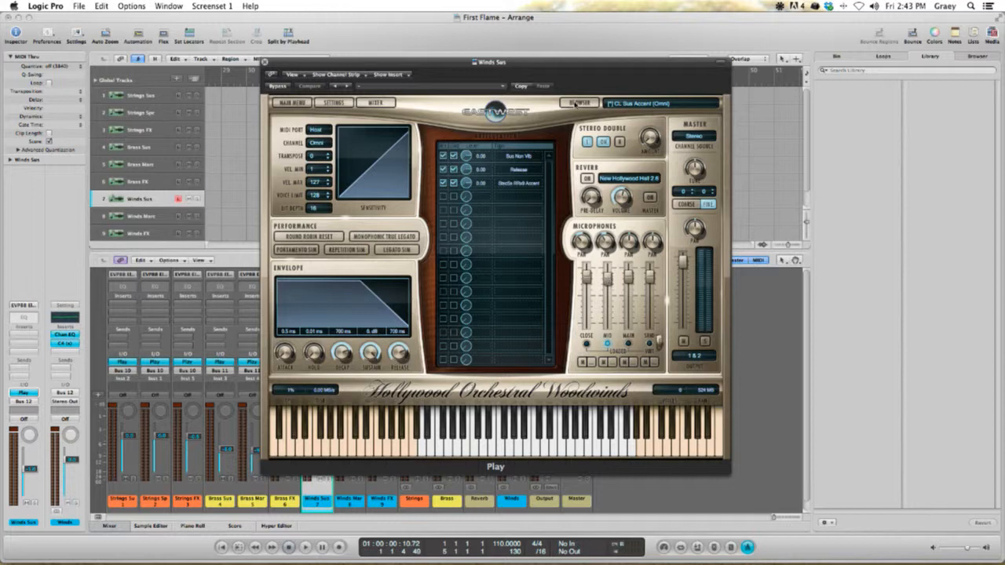
{"action": "left_click", "coordinate": [577, 103]}
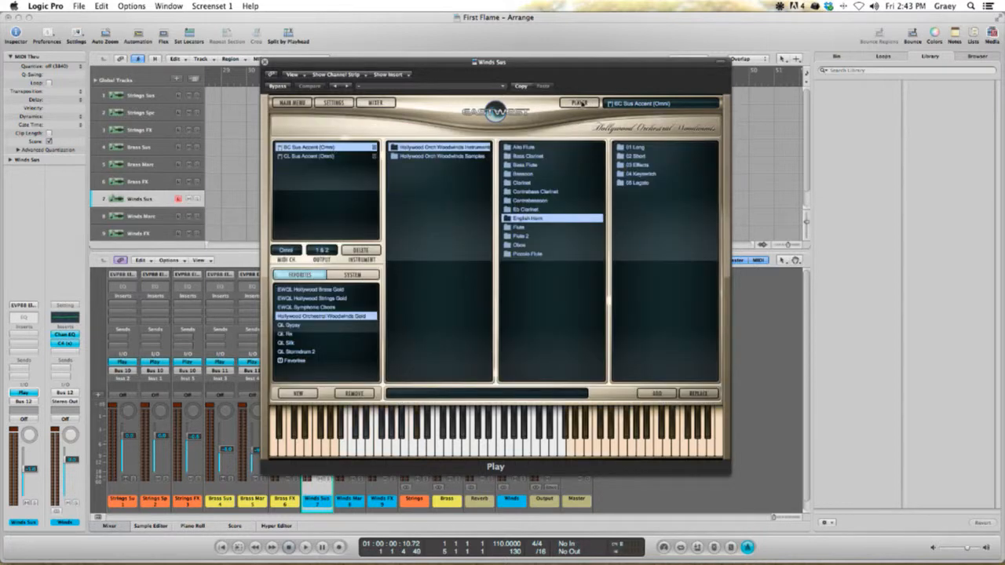
{"action": "left_click", "coordinate": [579, 103]}
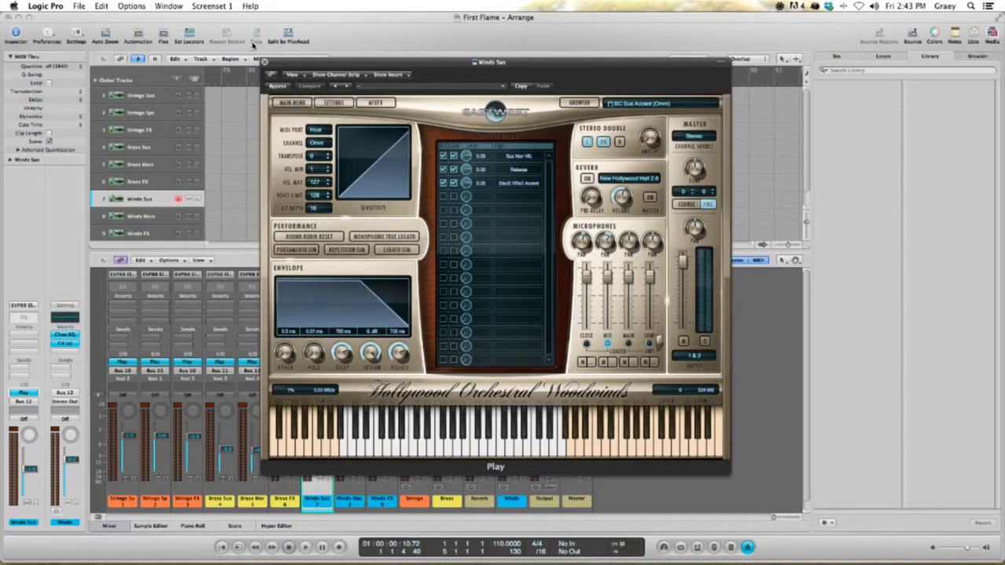
{"action": "left_click", "coordinate": [603, 143]}
{"action": "left_click", "coordinate": [580, 103]}
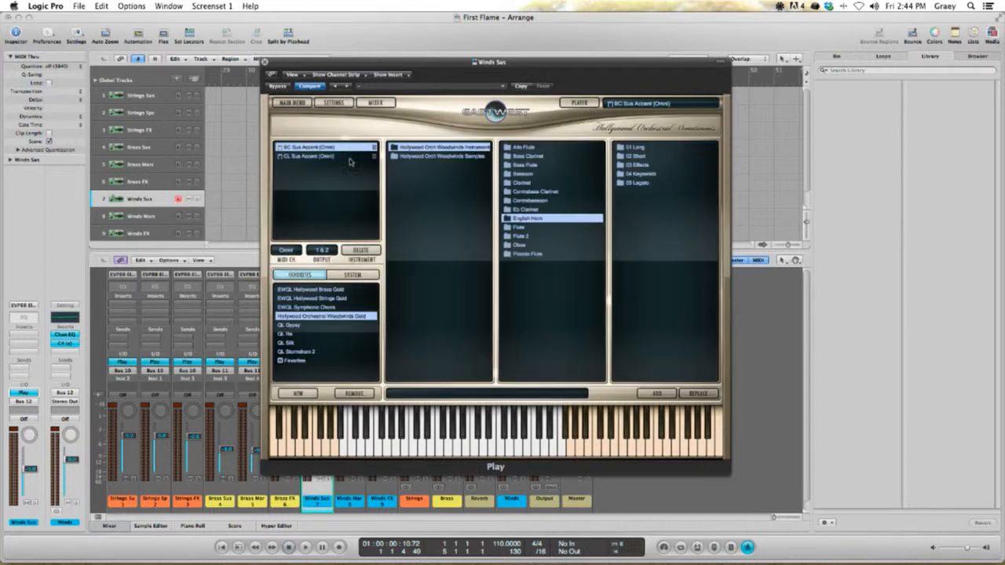
{"action": "left_click", "coordinate": [579, 103]}
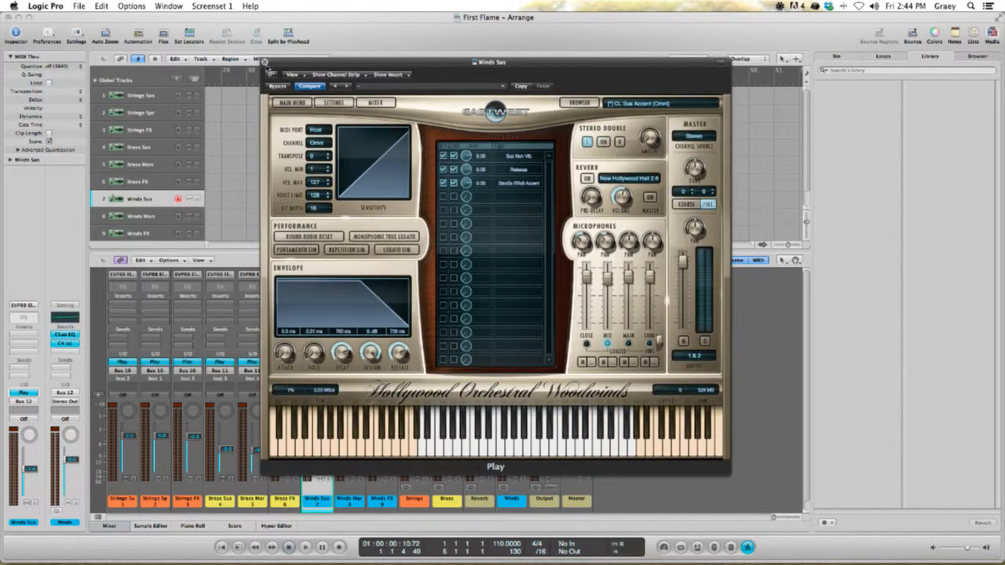
{"action": "left_click", "coordinate": [265, 63]}
- Route the Winds bus output to Bus 1 (Reverb) and check the Reverb and Winds channels
{"action": "left_click", "coordinate": [156, 199]}
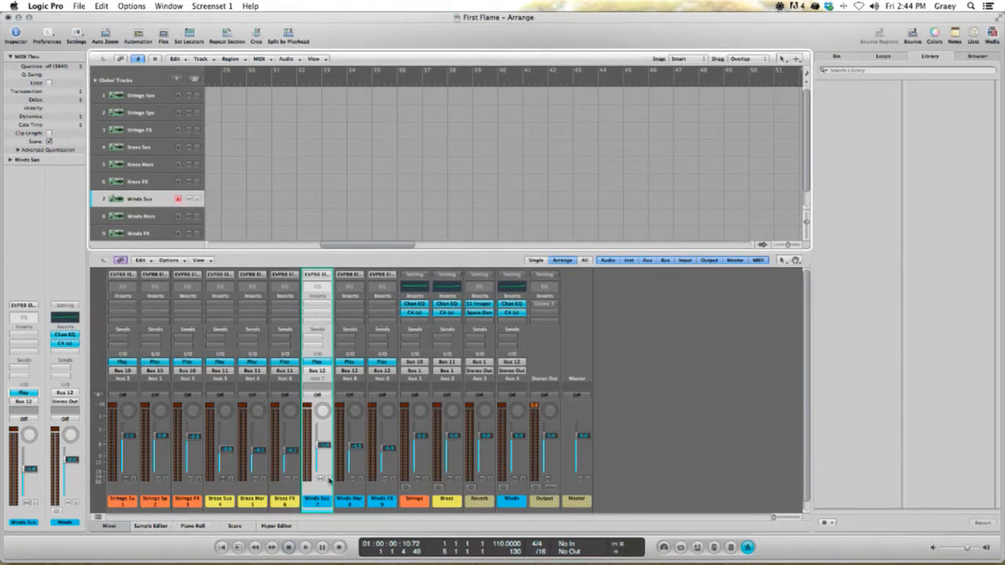
{"action": "left_click", "coordinate": [316, 503]}
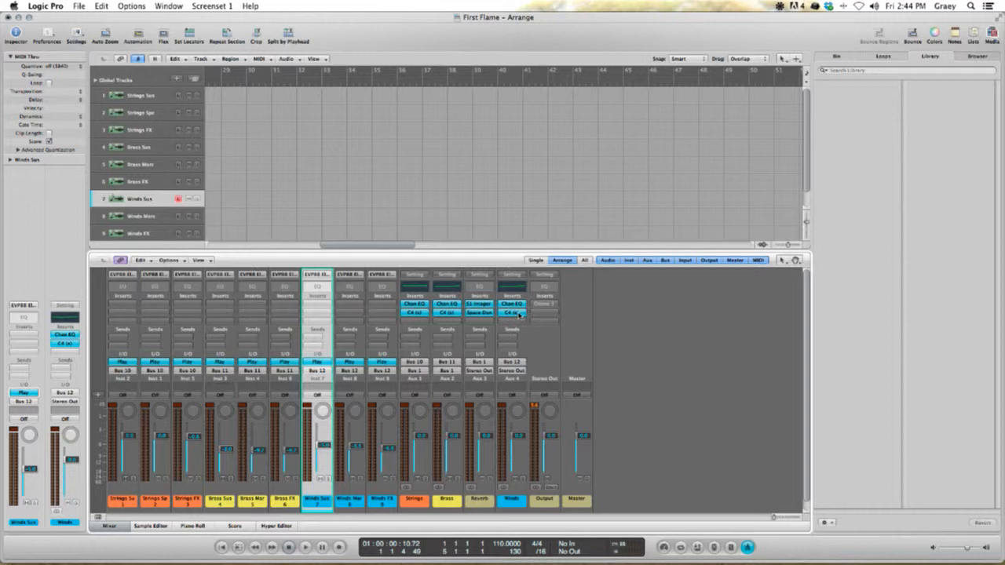
{"action": "left_click", "coordinate": [514, 371]}
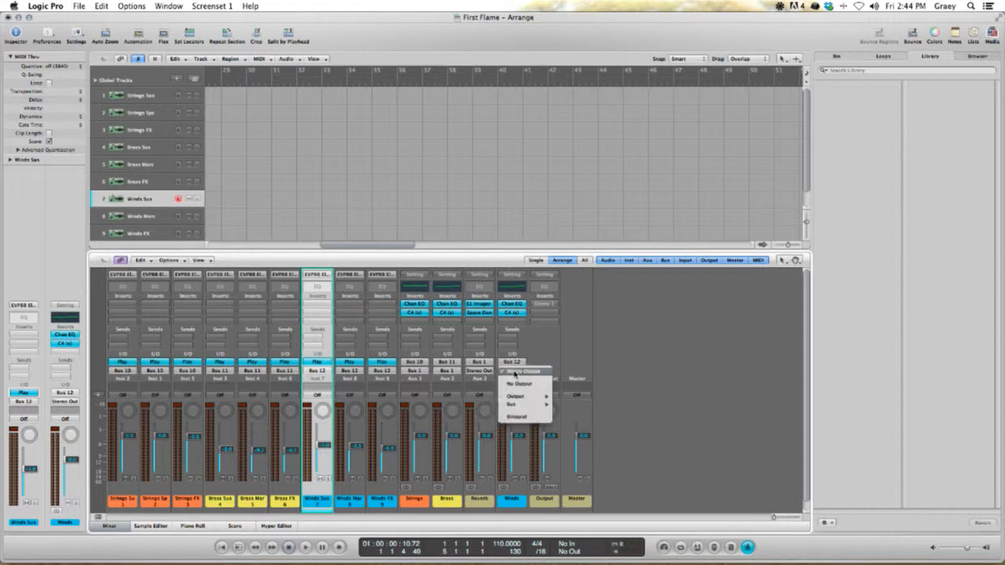
{"action": "mouse_move", "coordinate": [523, 405]}
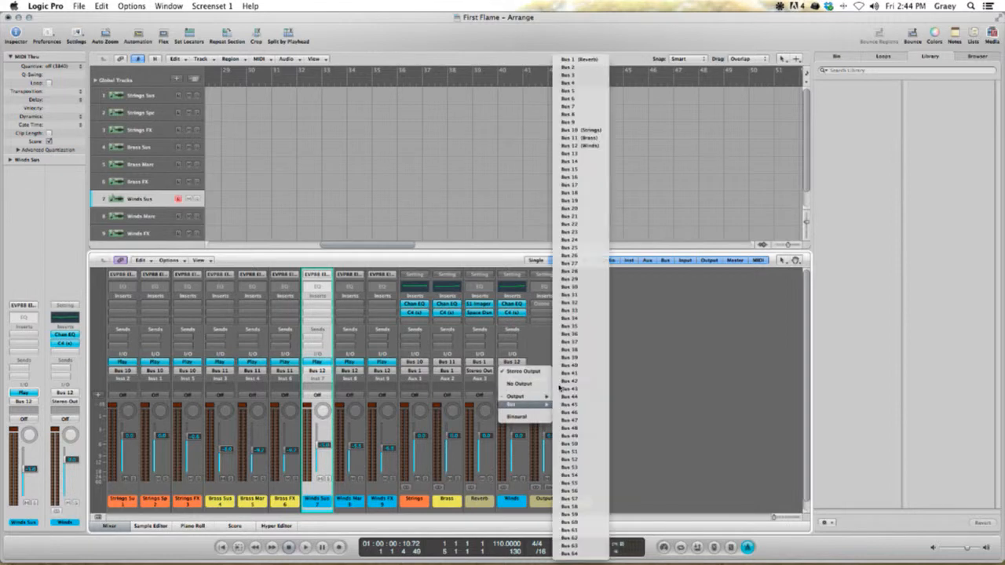
{"action": "left_click", "coordinate": [572, 61]}
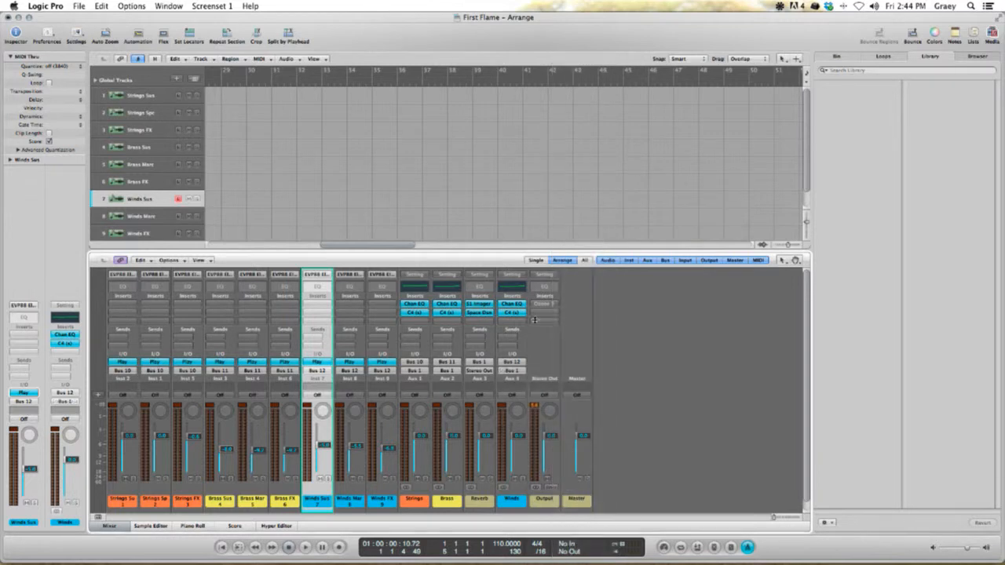
{"action": "left_click", "coordinate": [485, 503]}
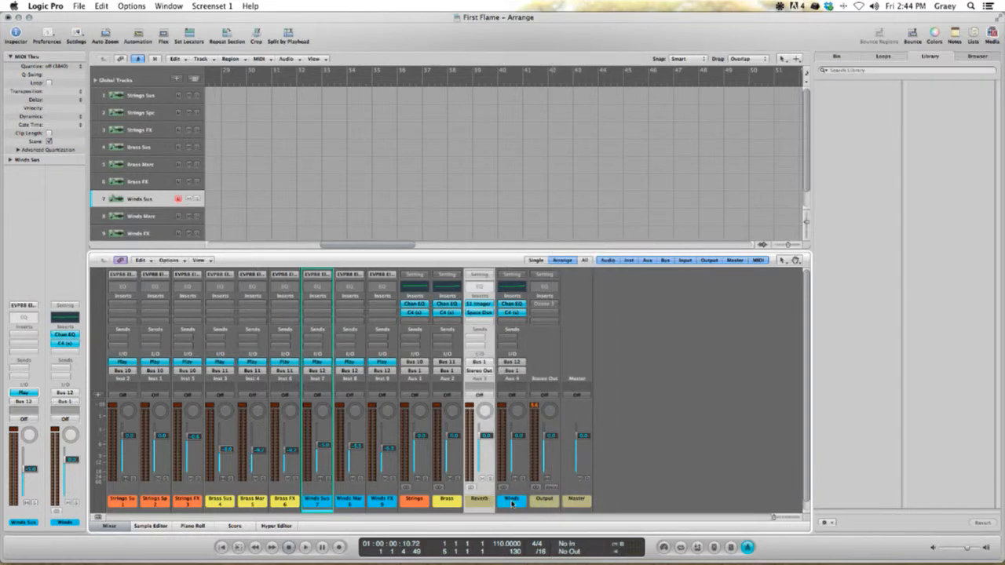
{"action": "left_click", "coordinate": [512, 504]}
- Adjust the volumes of the three winds instrument channels together by setting the middle one to -2, and save the project
{"action": "left_click", "coordinate": [325, 497]}
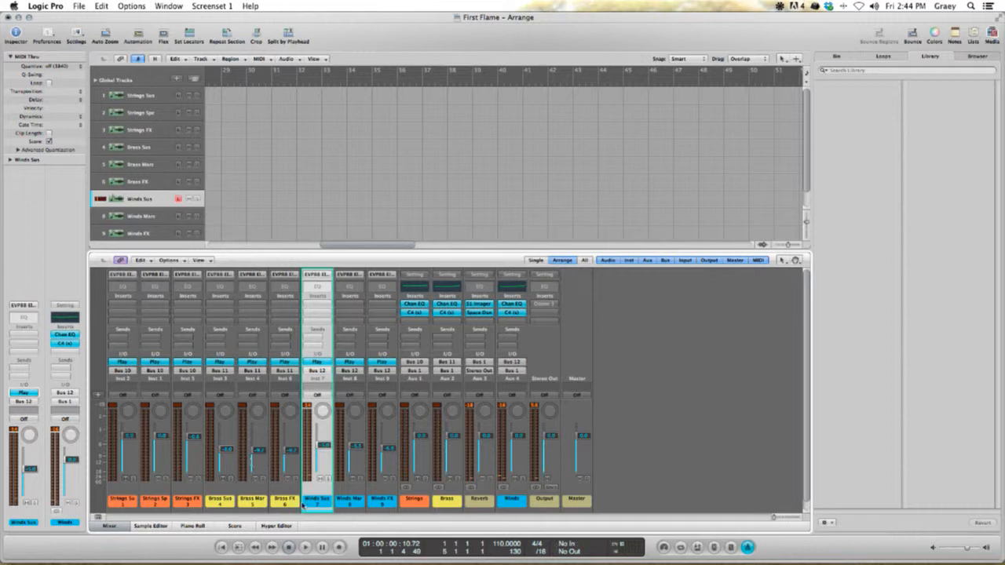
{"action": "left_click", "coordinate": [355, 504], "text": "shift"}
{"action": "left_click", "coordinate": [383, 502], "text": "shift"}
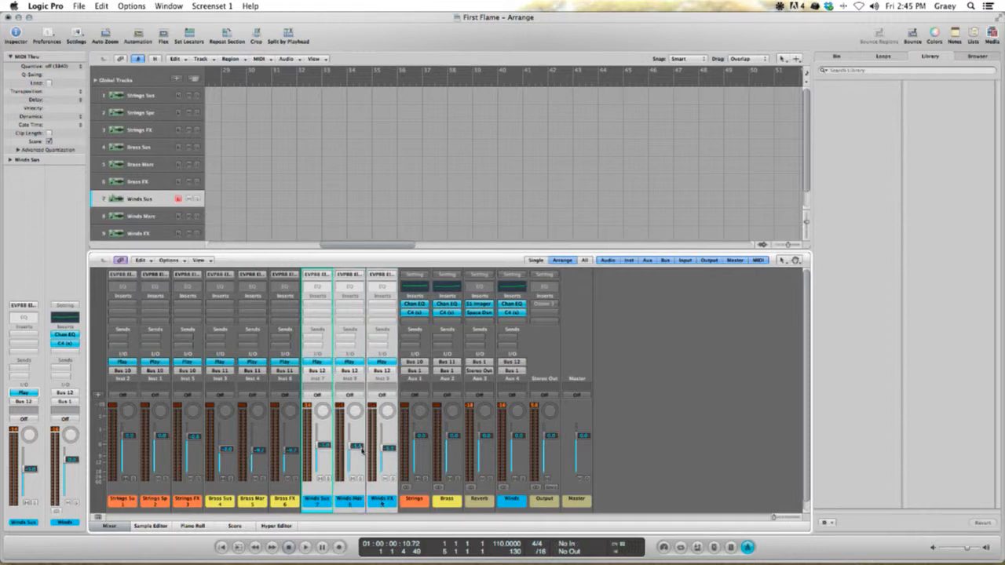
{"action": "left_click", "coordinate": [357, 446]}
{"action": "type", "text": "-2"}
{"action": "key", "text": "Return"}
{"action": "key", "text": "super+s"}
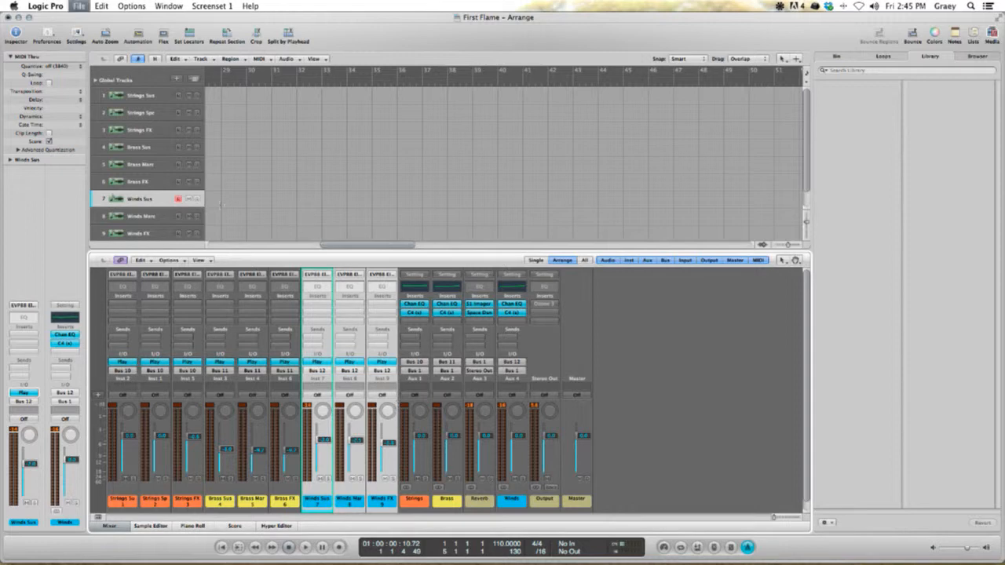
- Check the three winds instrument channels one by one in the mixer and select Winds Sus
{"action": "left_click", "coordinate": [379, 222]}
{"action": "left_click", "coordinate": [373, 493]}
{"action": "left_click", "coordinate": [340, 500]}
{"action": "left_click", "coordinate": [265, 494]}
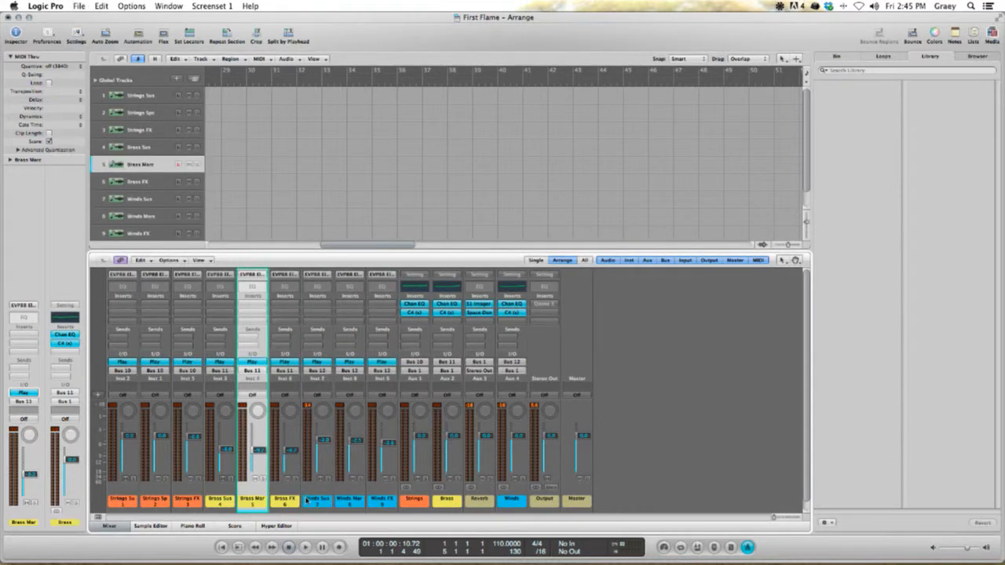
{"action": "left_click", "coordinate": [318, 500]}
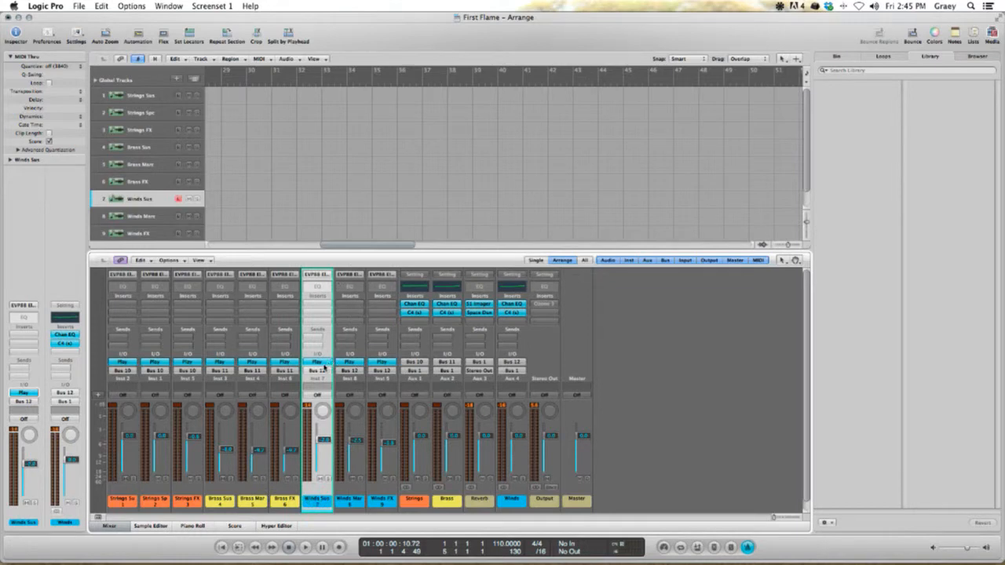
{"action": "left_click", "coordinate": [355, 497]}
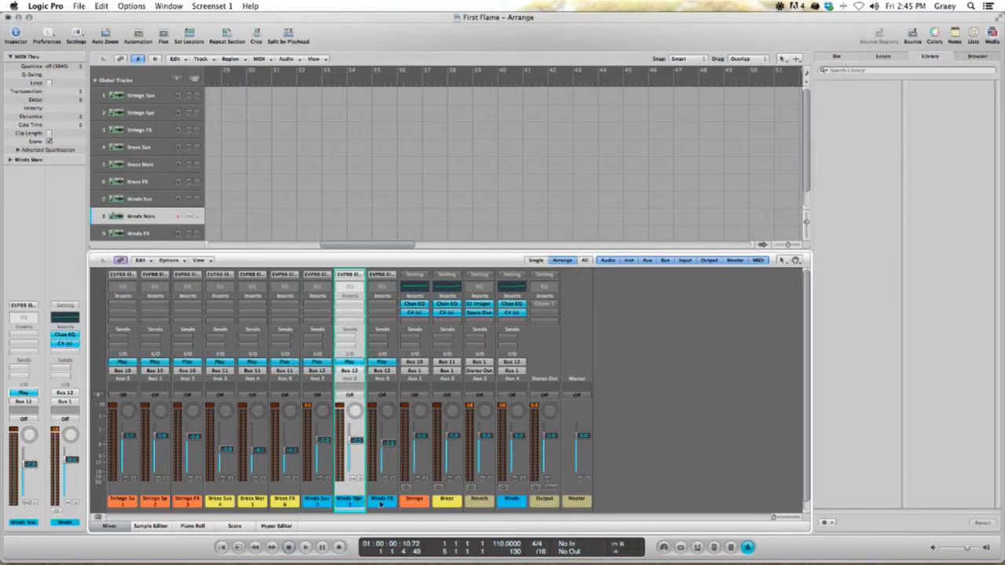
{"action": "left_click", "coordinate": [382, 500]}
{"action": "left_click", "coordinate": [328, 503]}
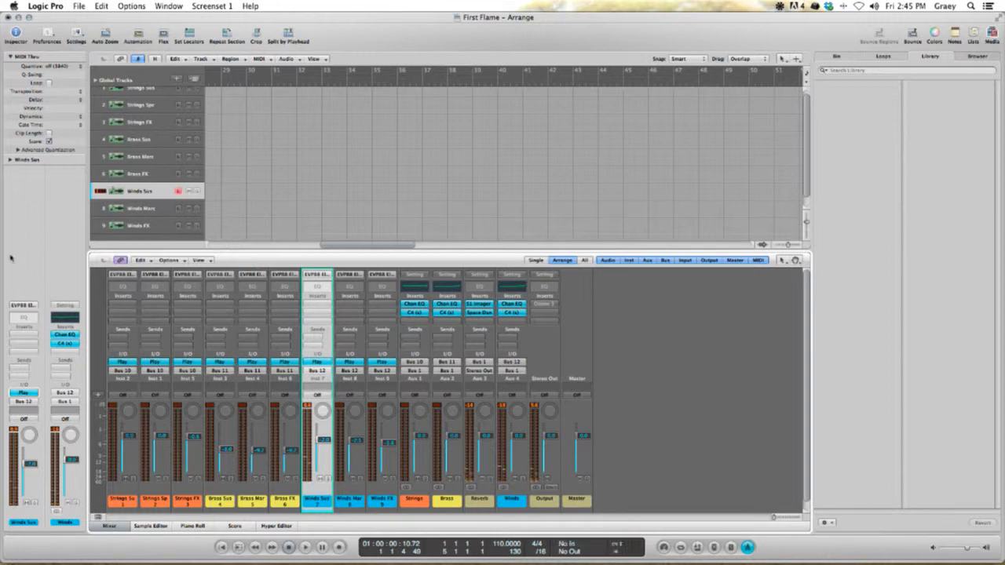
- Reopen Play on Winds Sus, slightly lower the Mid microphone level of the CL Sus Accent patch and close the plug-in
{"action": "left_click", "coordinate": [324, 362]}
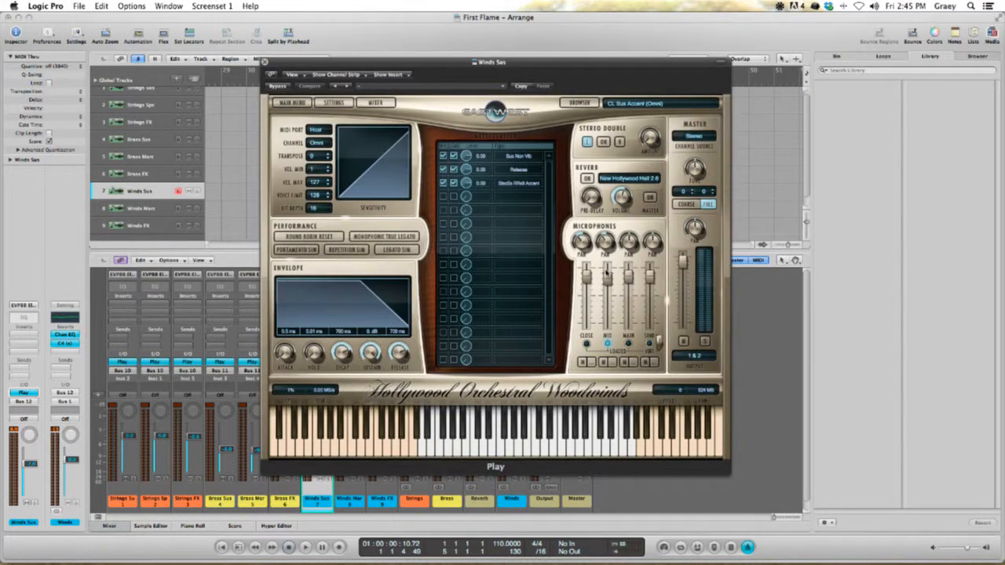
{"action": "left_click_drag", "start_coordinate": [609, 283], "coordinate": [607, 286]}
{"action": "left_click", "coordinate": [265, 62]}
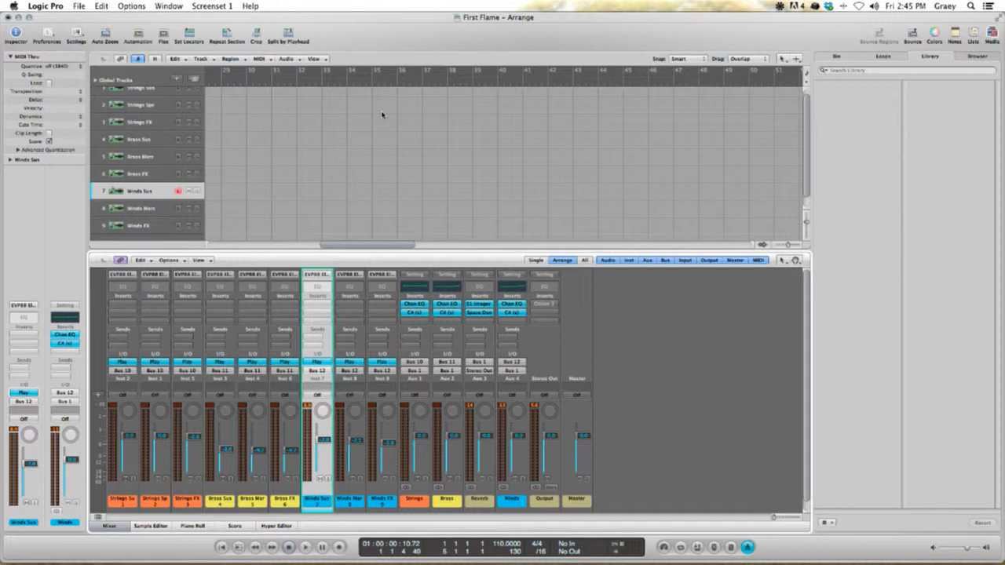
{"action": "scroll", "coordinate": [382, 115], "scroll_direction": "down", "scroll_amount": 1}
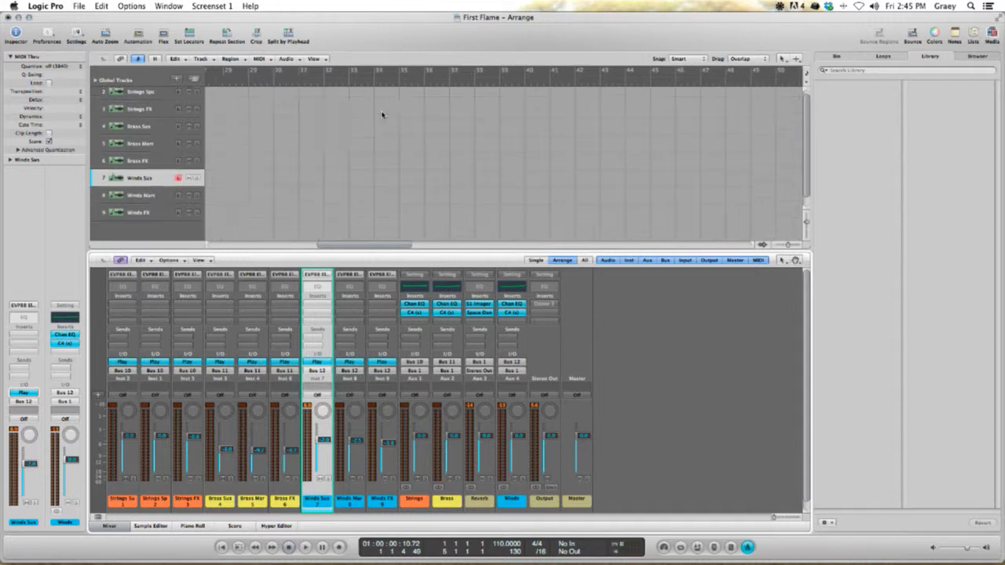
{"action": "scroll", "coordinate": [382, 115], "scroll_direction": "left", "scroll_amount": 3}
{"action": "scroll", "coordinate": [344, 196], "scroll_direction": "left", "scroll_amount": 5}
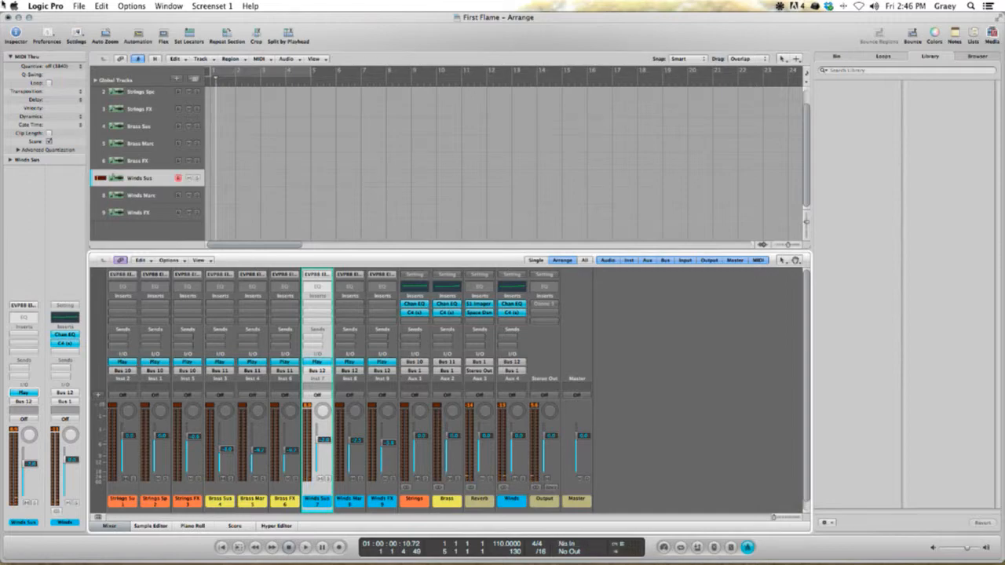
{"action": "mouse_move", "coordinate": [0, 1]}
{"action": "left_click", "coordinate": [522, 191]}
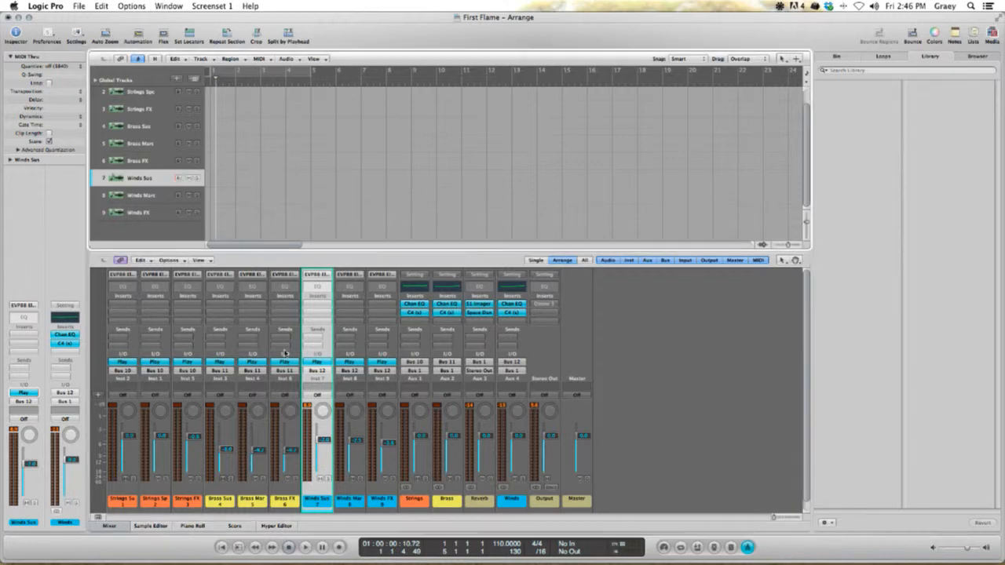
- Delete the Winds Marc and Winds FX mixer channels even though they are assigned to tracks
{"action": "left_click", "coordinate": [357, 505]}
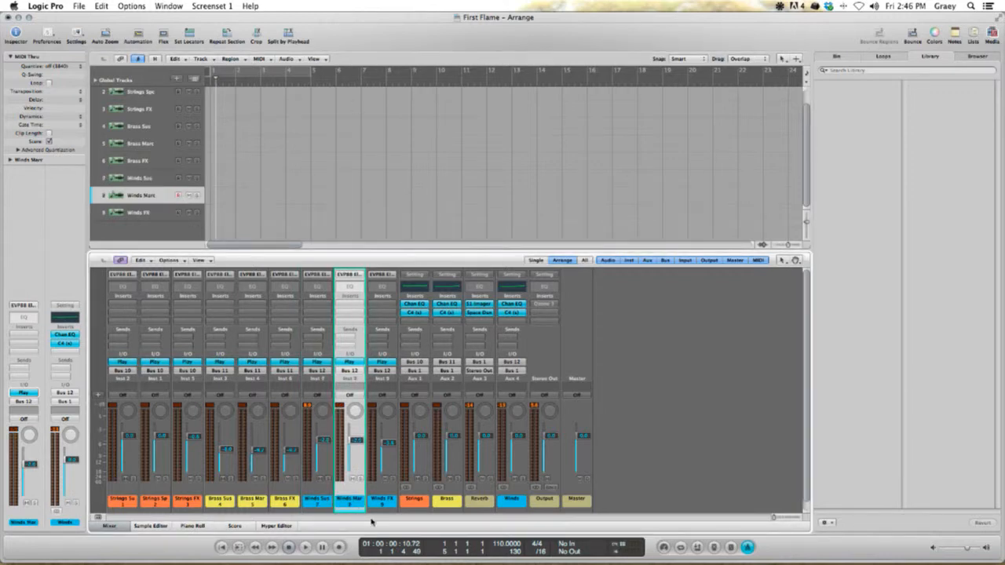
{"action": "left_click", "coordinate": [383, 505], "text": "shift"}
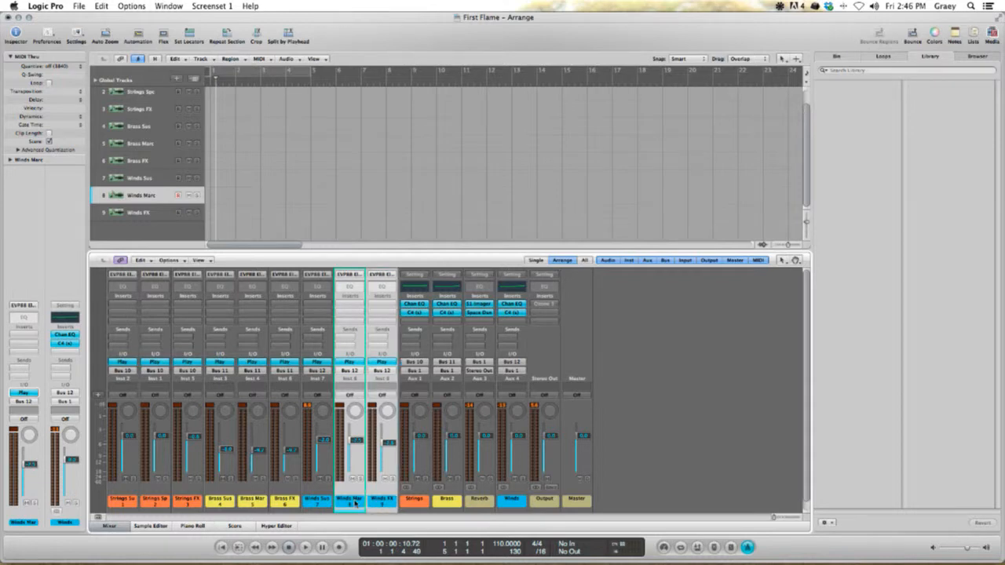
{"action": "key", "text": "Delete"}
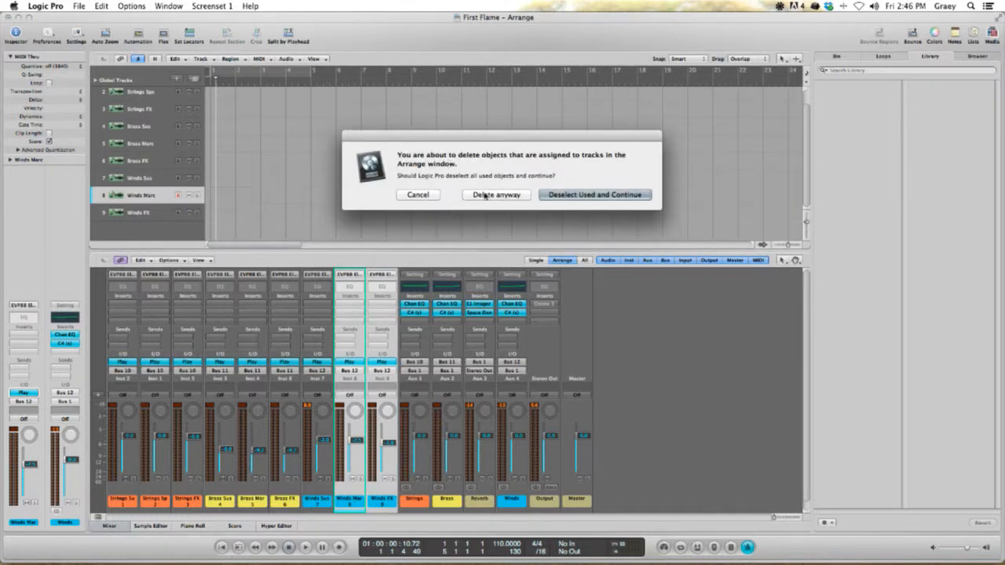
{"action": "left_click", "coordinate": [485, 196]}
- Delete the two leftover No Output tracks below Winds Sus and save the project
{"action": "left_click", "coordinate": [131, 196]}
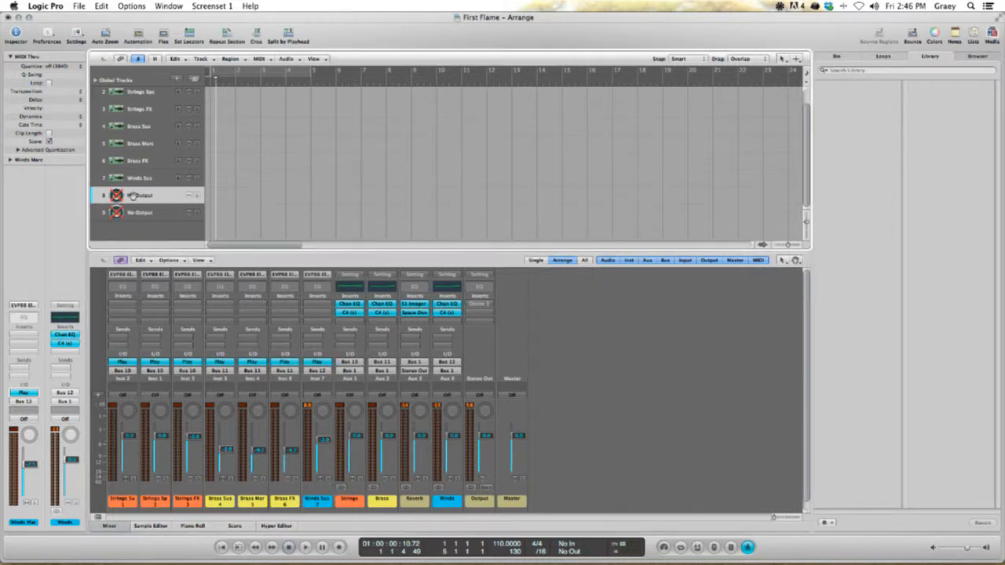
{"action": "key", "text": "Delete"}
{"action": "key", "text": "Delete"}
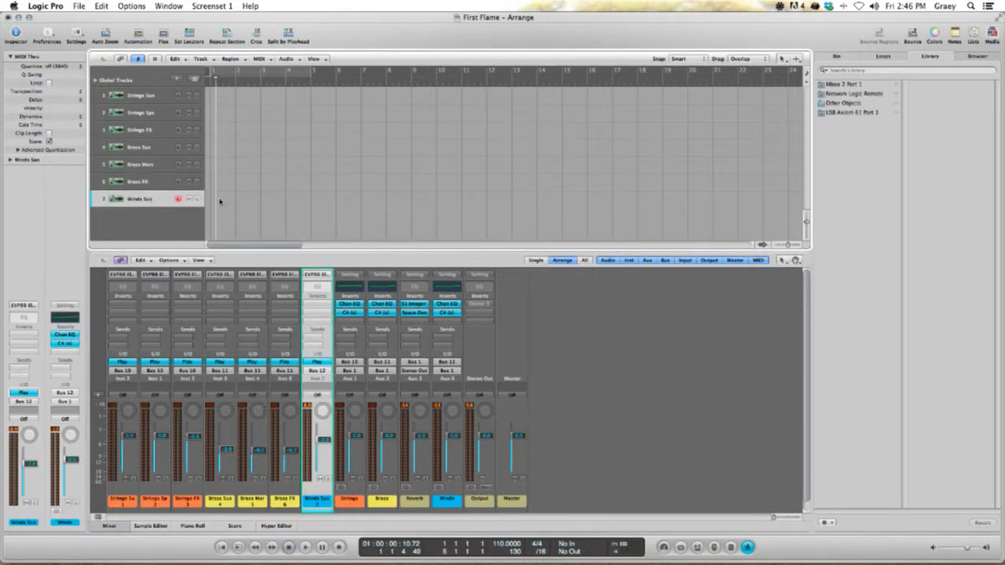
{"action": "key", "text": "super+s"}
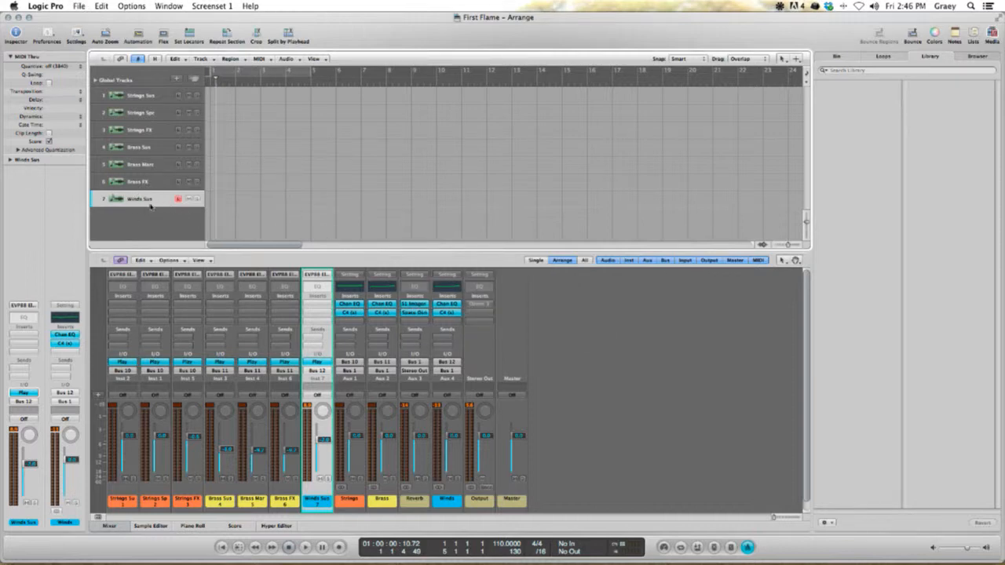
- Create one new software instrument track and replace its EVP88 instrument with a stereo Kontakt 5
{"action": "left_click", "coordinate": [180, 82]}
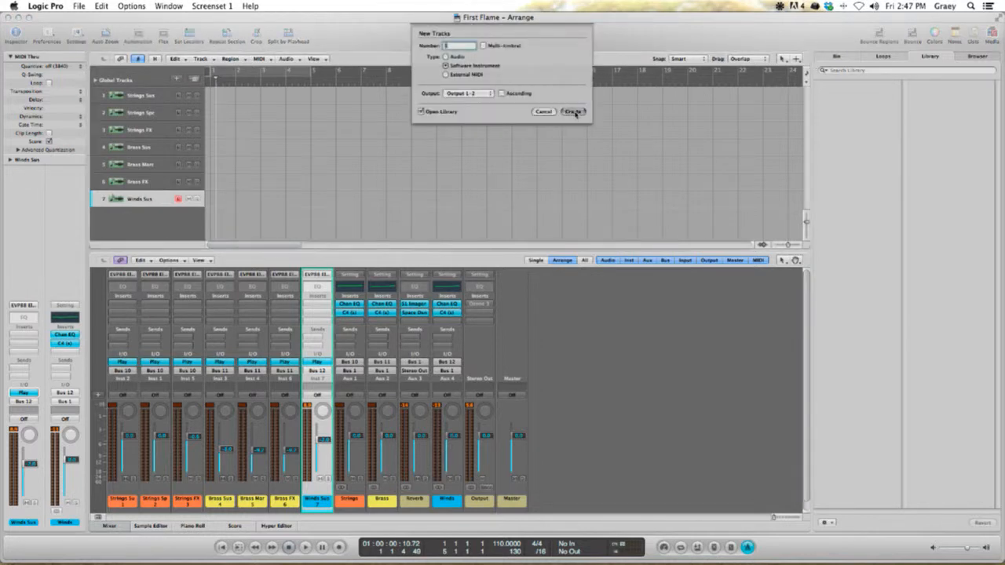
{"action": "left_click", "coordinate": [574, 112]}
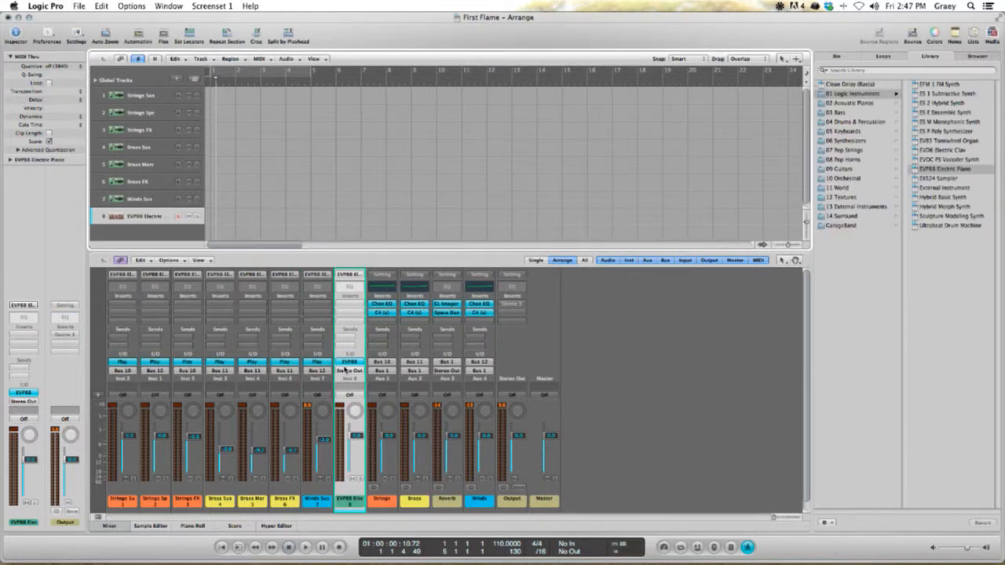
{"action": "left_click", "coordinate": [345, 364]}
{"action": "mouse_move", "coordinate": [427, 531]}
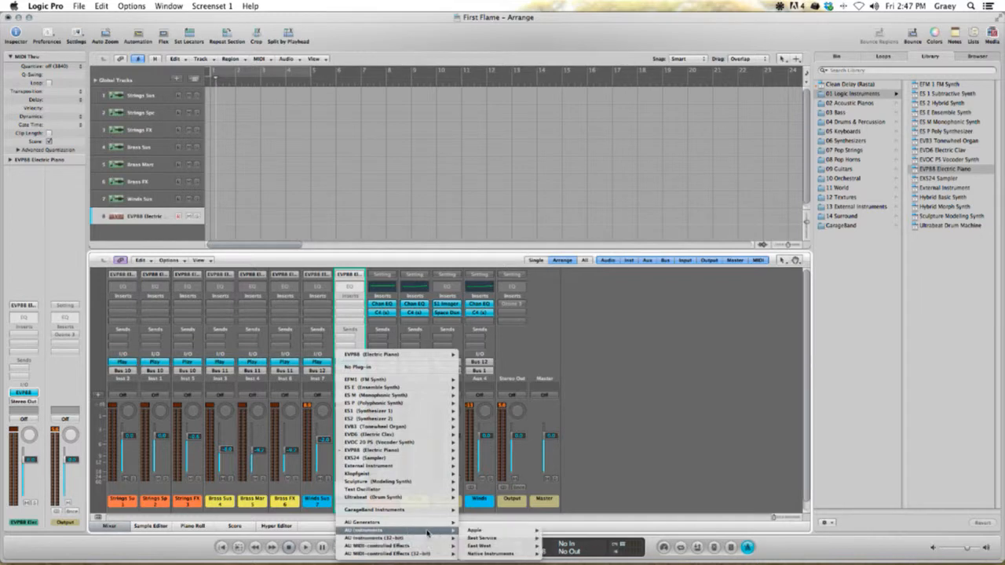
{"action": "mouse_move", "coordinate": [491, 553]}
{"action": "mouse_move", "coordinate": [578, 535]}
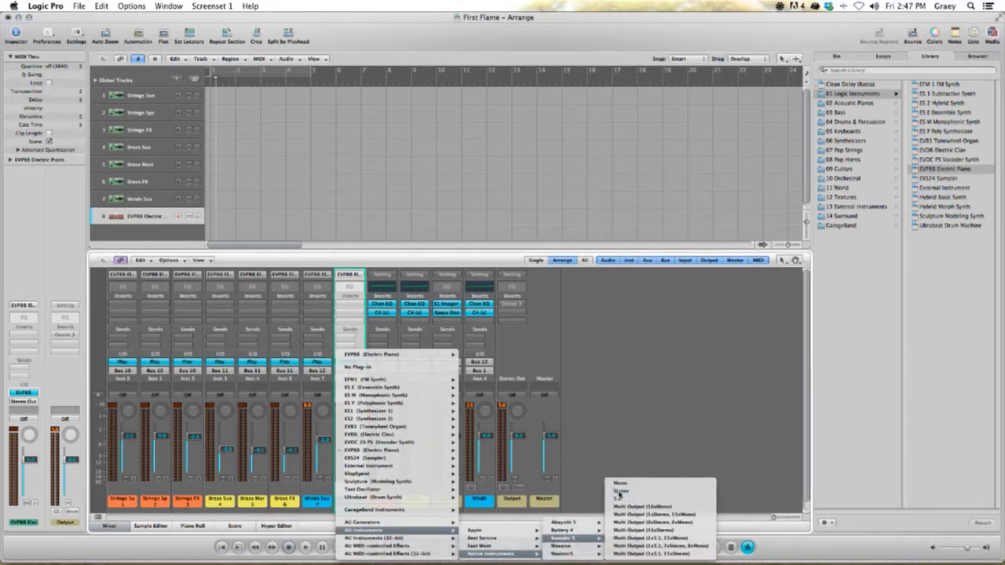
{"action": "left_click", "coordinate": [620, 492]}
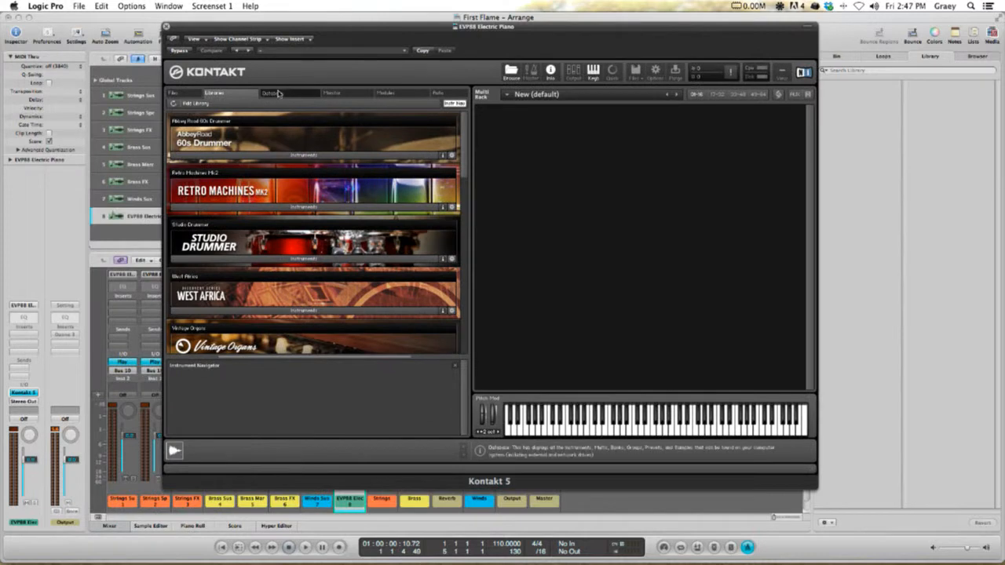
- Browse Kontakt's database and filter the instruments by the Rust 1/2 bank
{"action": "left_click", "coordinate": [284, 92]}
{"action": "left_click_drag", "start_coordinate": [300, 30], "coordinate": [367, 34]}
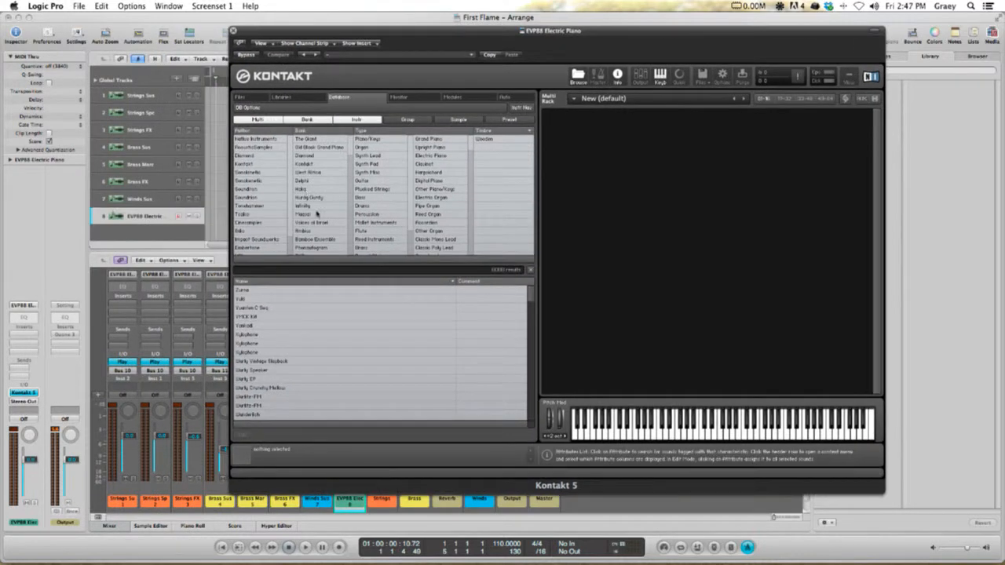
{"action": "scroll", "coordinate": [316, 197], "scroll_direction": "down", "scroll_amount": 3}
{"action": "scroll", "coordinate": [320, 221], "scroll_direction": "down", "scroll_amount": 2}
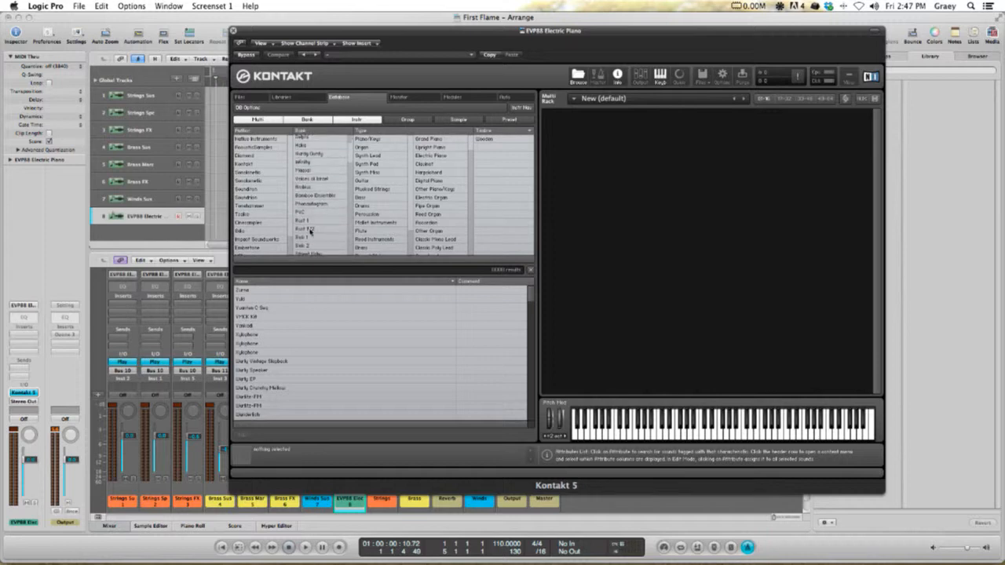
{"action": "left_click", "coordinate": [309, 221]}
{"action": "left_click", "coordinate": [300, 229]}
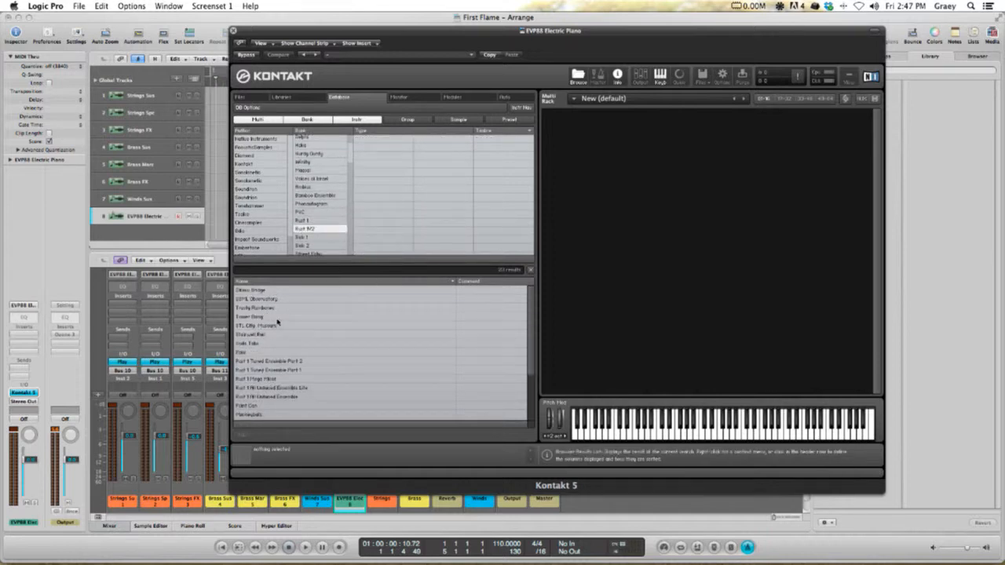
- Load the Brass Rail instrument from the Rust 1/2 results into the Kontakt rack
{"action": "scroll", "coordinate": [266, 327], "scroll_direction": "down", "scroll_amount": 1}
{"action": "scroll", "coordinate": [297, 318], "scroll_direction": "down", "scroll_amount": 1}
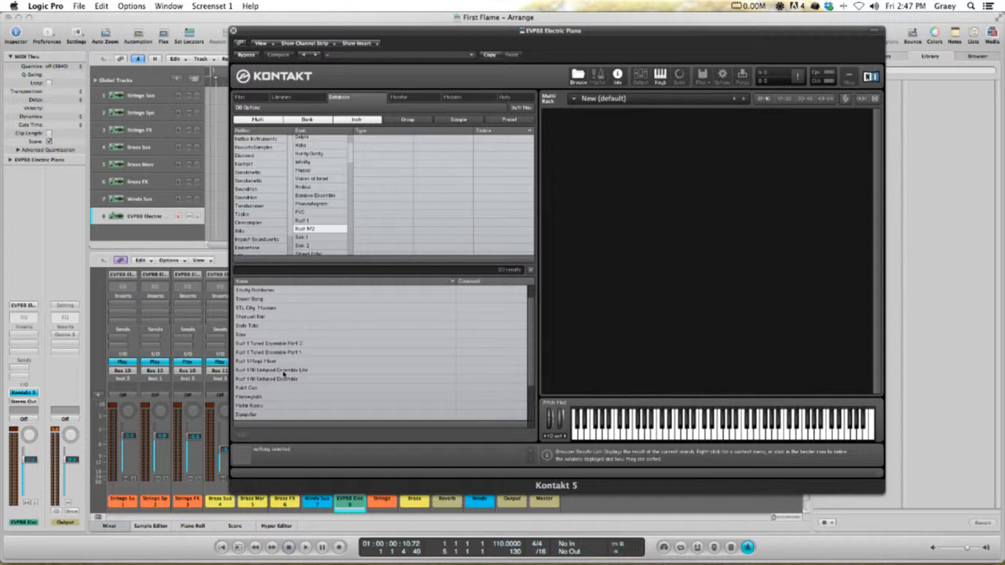
{"action": "scroll", "coordinate": [272, 385], "scroll_direction": "down", "scroll_amount": 5}
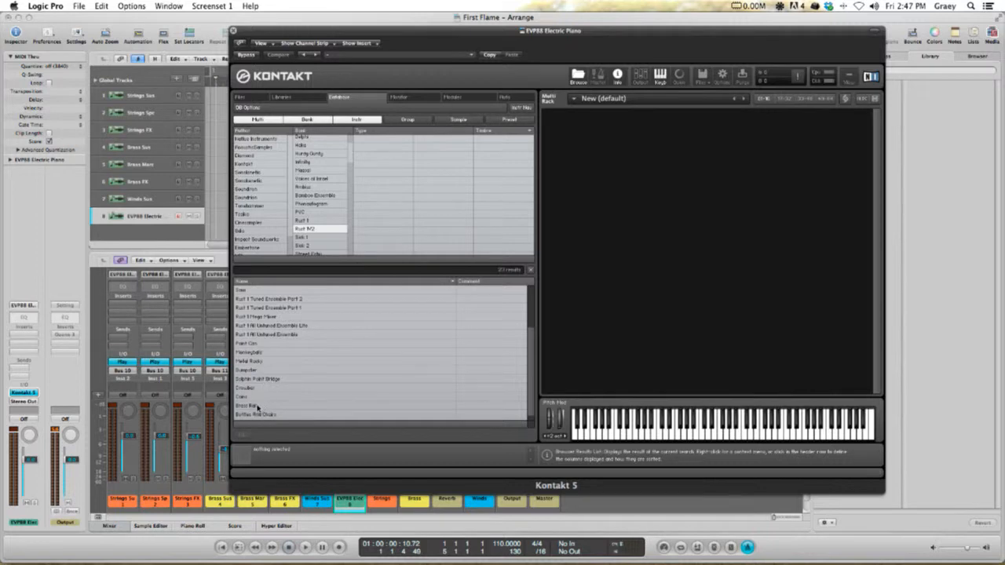
{"action": "left_click", "coordinate": [258, 407]}
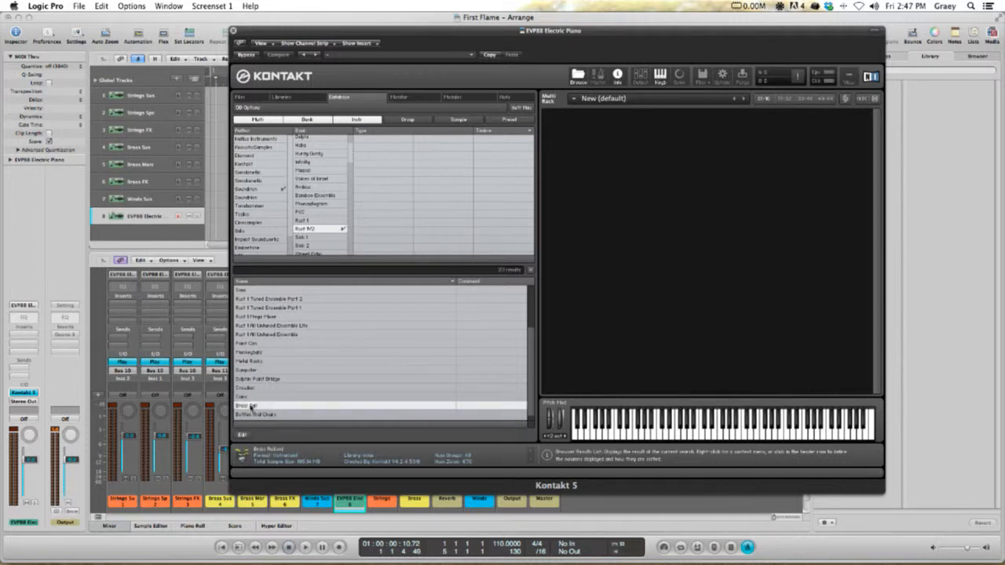
{"action": "left_click_drag", "start_coordinate": [250, 406], "coordinate": [678, 291]}
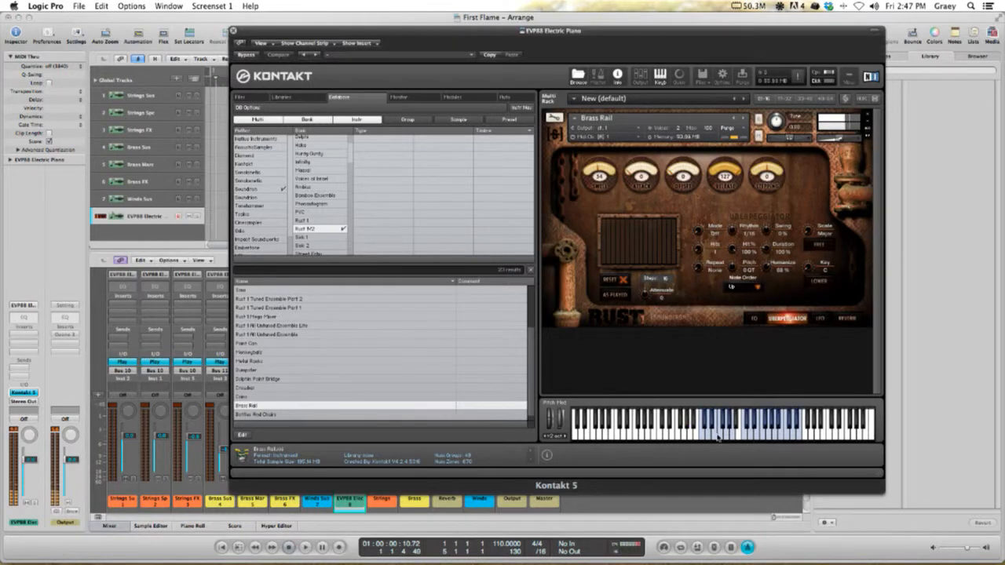
- Audition Brass Rail on Kontakt's on-screen keyboard and remove it from the rack
{"action": "mouse_move", "coordinate": [619, 32]}
{"action": "left_mouse_down"}
{"action": "mouse_move", "coordinate": [817, 146]}
{"action": "mouse_move", "coordinate": [627, 22]}
{"action": "mouse_move", "coordinate": [608, 29]}
{"action": "left_mouse_up"}
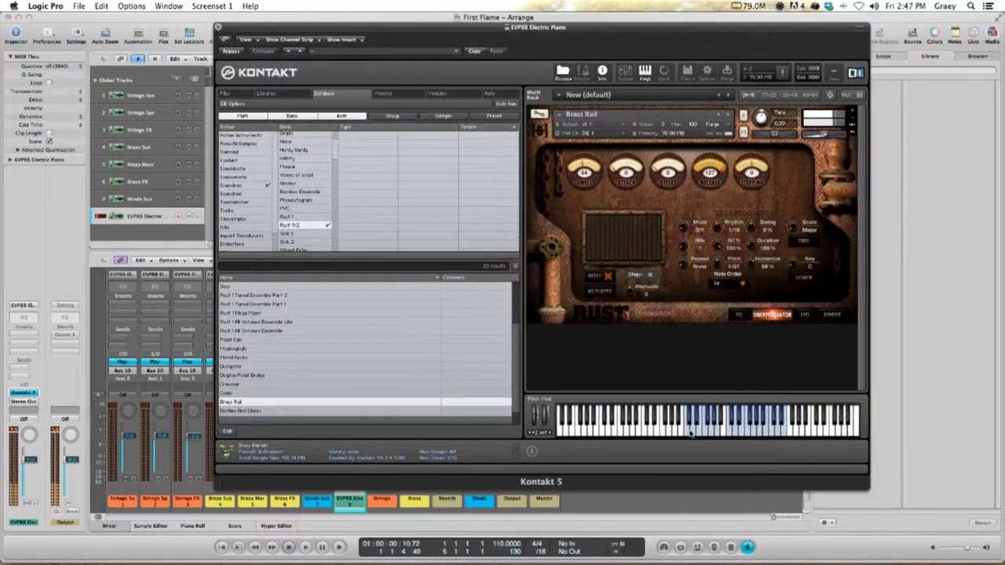
{"action": "left_click", "coordinate": [747, 434]}
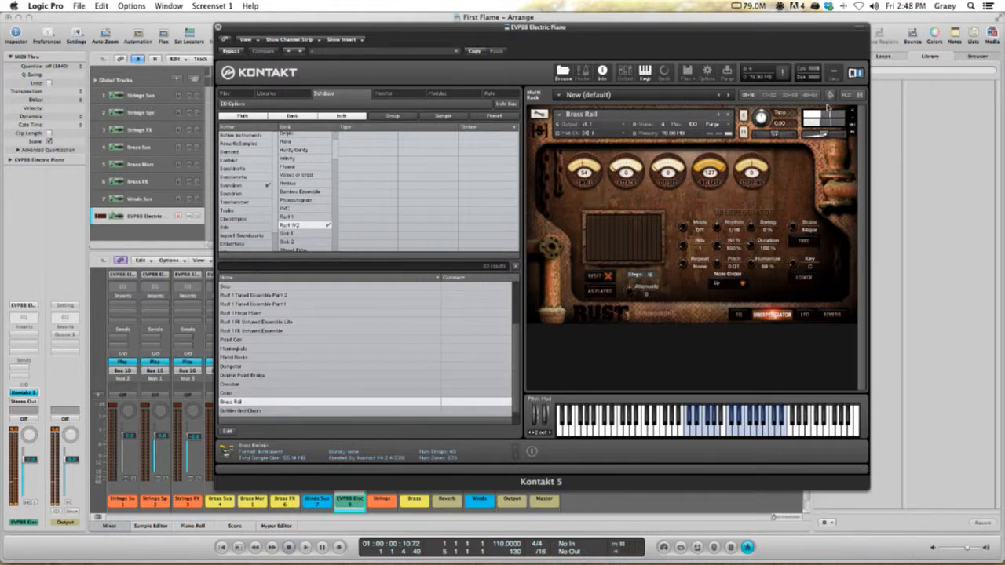
{"action": "left_click", "coordinate": [851, 114]}
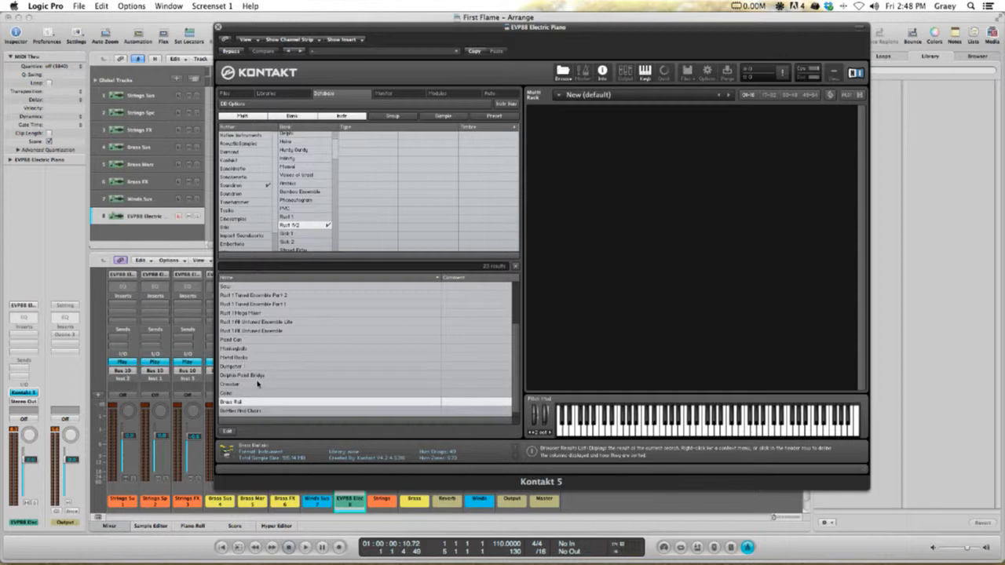
- Load the Black Diamond Mine Airshaft instrument from the Rust 1/2 results into the Kontakt rack
{"action": "scroll", "coordinate": [257, 383], "scroll_direction": "down", "scroll_amount": 1}
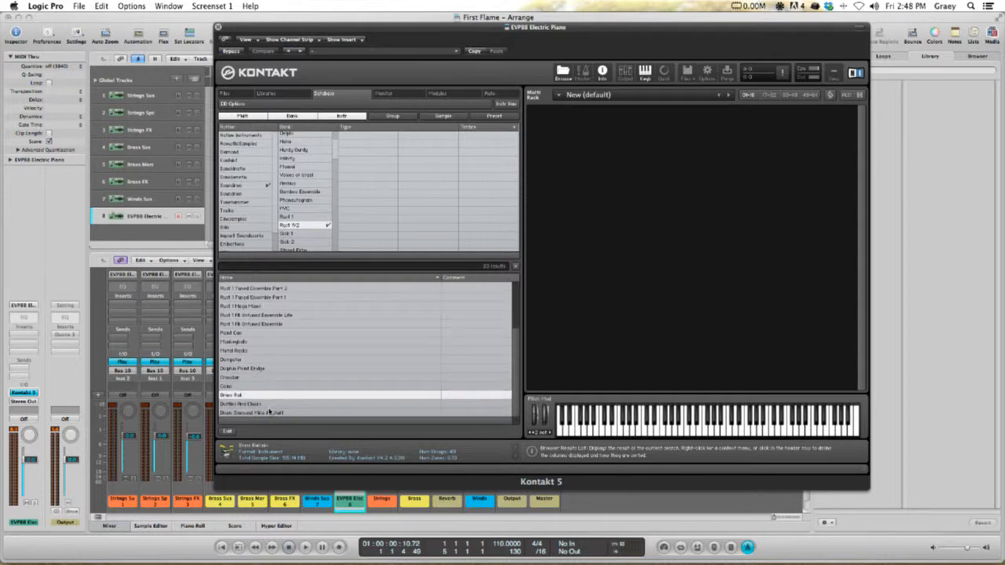
{"action": "left_click", "coordinate": [269, 414]}
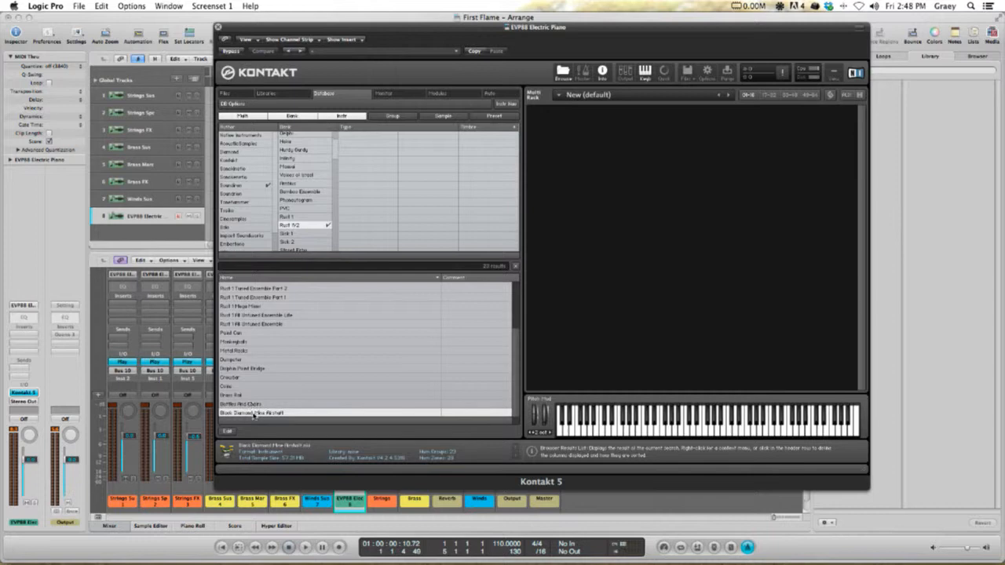
{"action": "left_click_drag", "start_coordinate": [256, 416], "coordinate": [646, 261]}
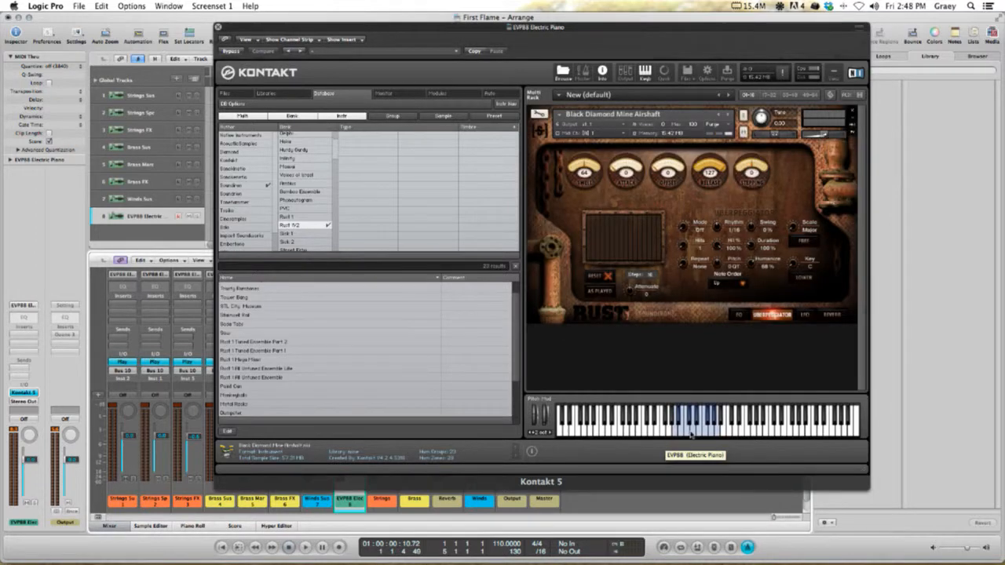
- Audition a few low notes of Black Diamond Mine Airshaft and remove the instrument from the rack
{"action": "left_click", "coordinate": [690, 436]}
{"action": "left_click", "coordinate": [676, 433]}
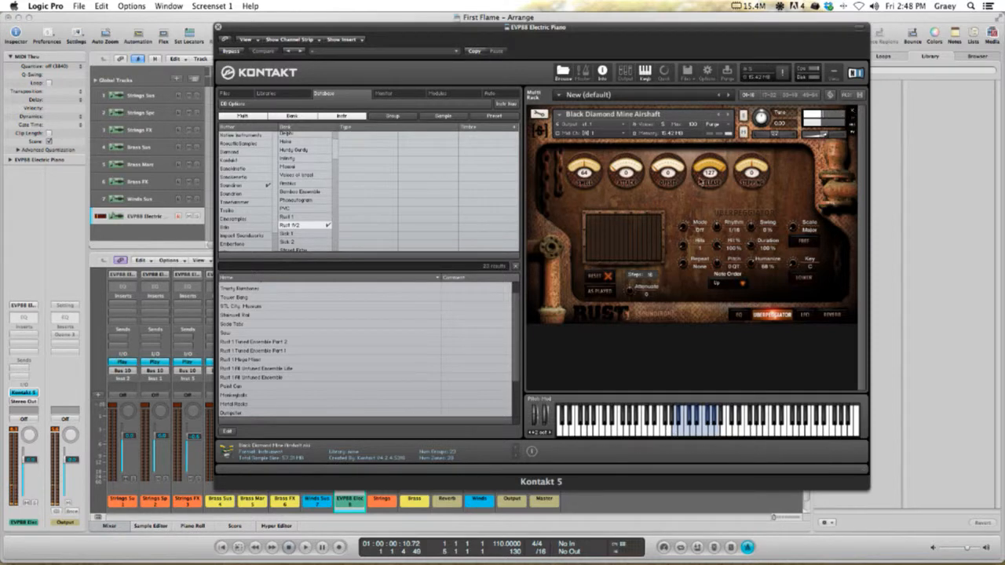
{"action": "left_click", "coordinate": [855, 115]}
{"action": "scroll", "coordinate": [334, 399], "scroll_direction": "up", "scroll_amount": 2}
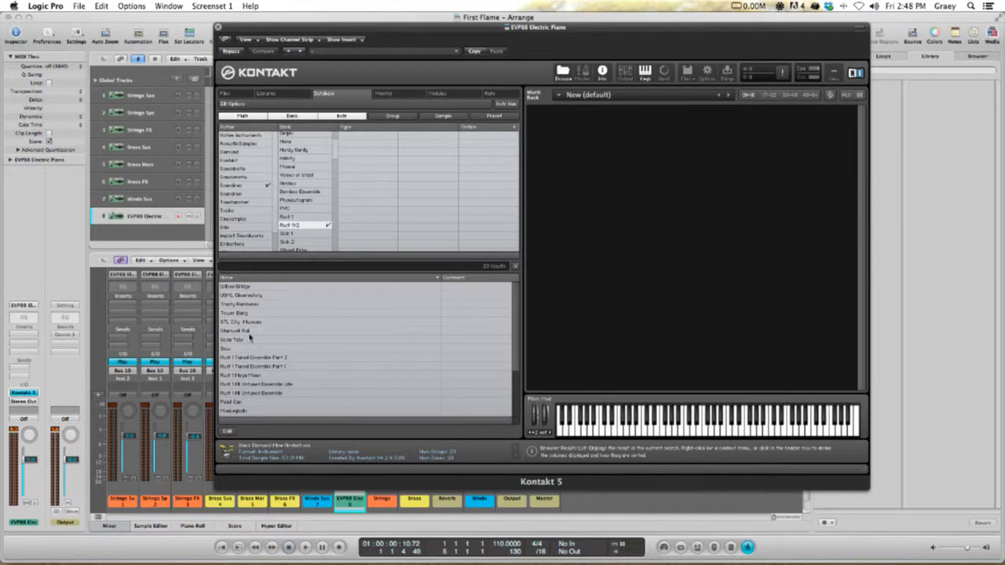
- Try out the Stairwell Rail instrument from the Rust 1/2 results in the Kontakt rack and remove it
{"action": "left_click_drag", "start_coordinate": [251, 333], "coordinate": [597, 309]}
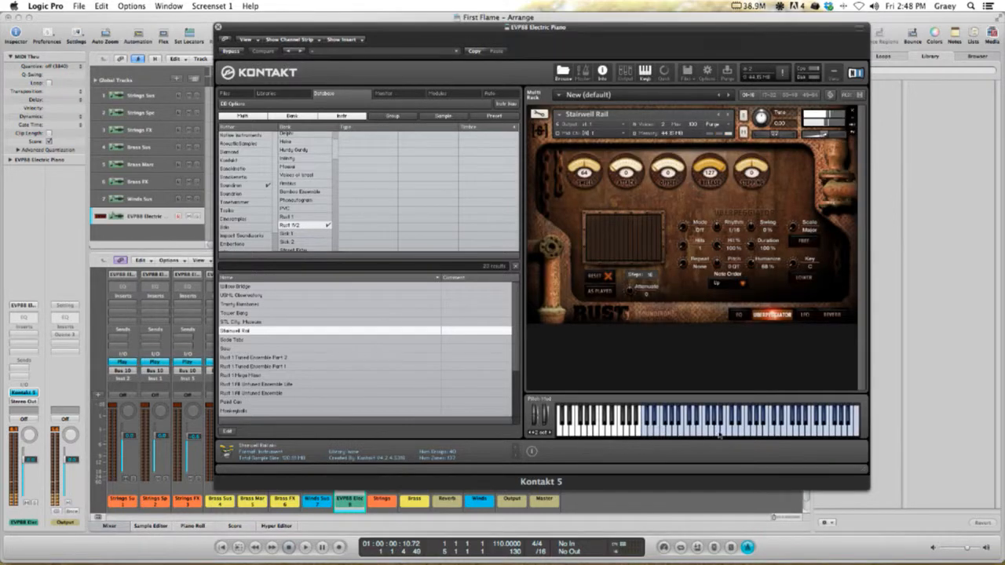
{"action": "left_click", "coordinate": [723, 433]}
{"action": "left_click", "coordinate": [832, 432]}
{"action": "left_click", "coordinate": [692, 432]}
{"action": "left_click", "coordinate": [705, 433]}
{"action": "left_click", "coordinate": [670, 430]}
{"action": "left_click", "coordinate": [853, 110]}
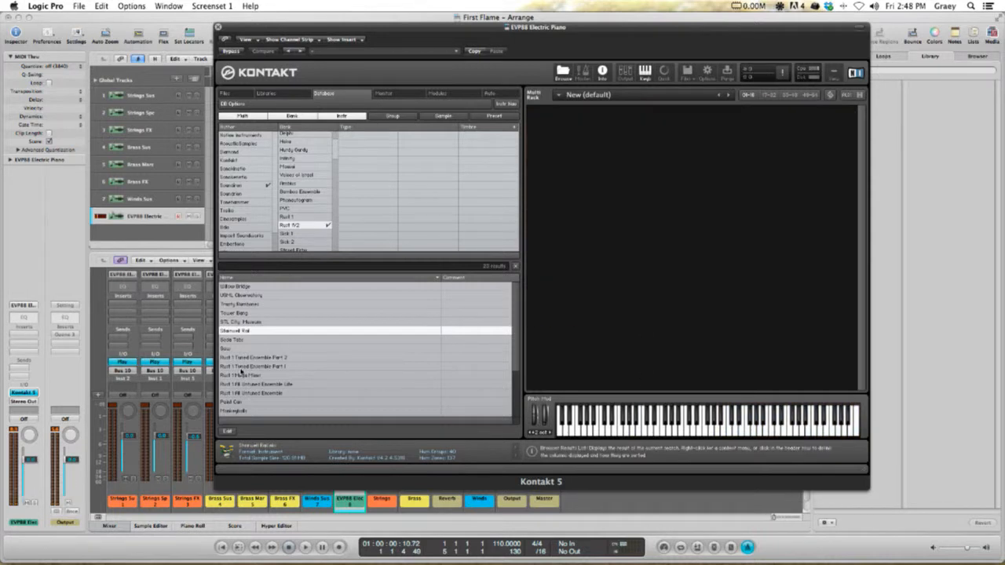
- Try out the Metal Racks instrument from the Rust 1/2 results on the on-screen keyboard and remove it from the rack
{"action": "left_click_drag", "start_coordinate": [516, 359], "coordinate": [516, 382]}
{"action": "left_click", "coordinate": [266, 387]}
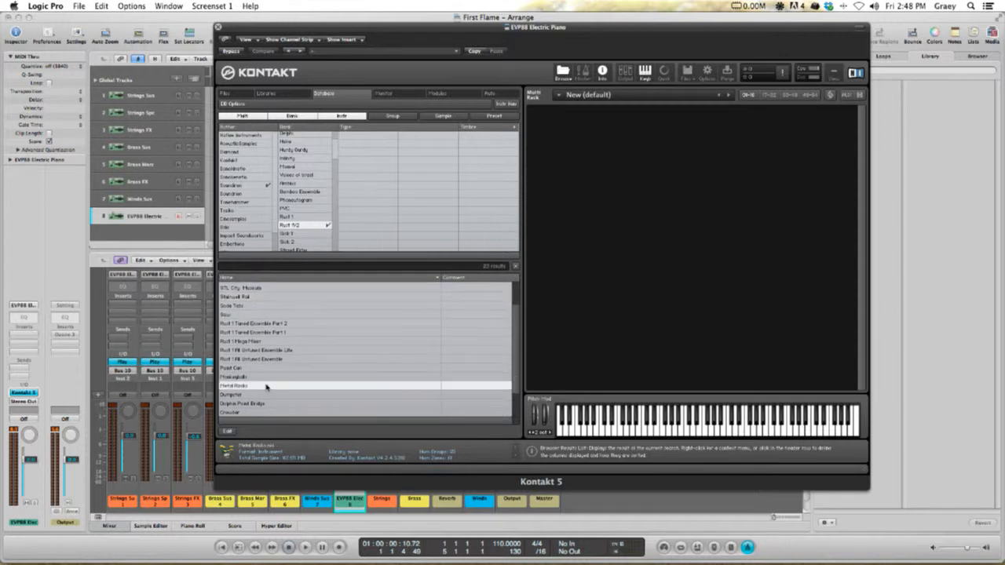
{"action": "left_click_drag", "start_coordinate": [232, 390], "coordinate": [620, 291]}
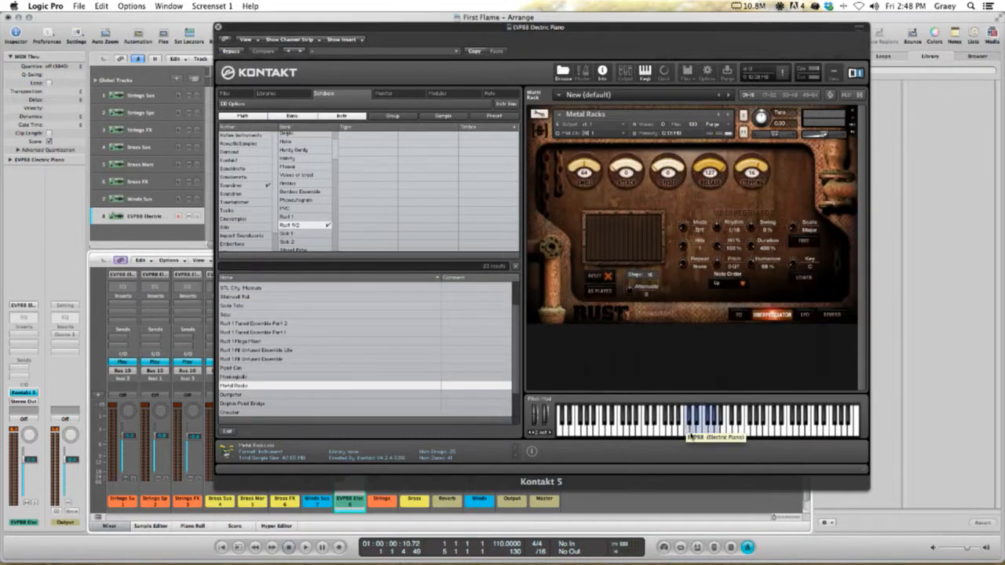
{"action": "left_click", "coordinate": [708, 422]}
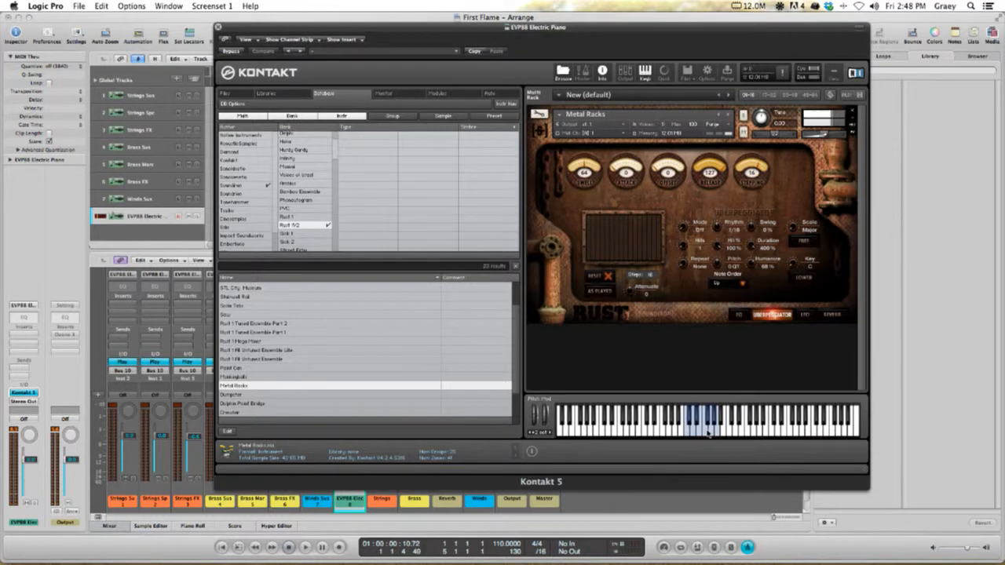
{"action": "left_click", "coordinate": [705, 420]}
{"action": "left_click", "coordinate": [697, 422]}
{"action": "left_click", "coordinate": [689, 434]}
{"action": "left_click", "coordinate": [837, 115]}
- Load Rust 1 All Untuned Ensemble into the Kontakt rack and reposition the plug-in window
{"action": "scroll", "coordinate": [260, 392], "scroll_direction": "down", "scroll_amount": 3}
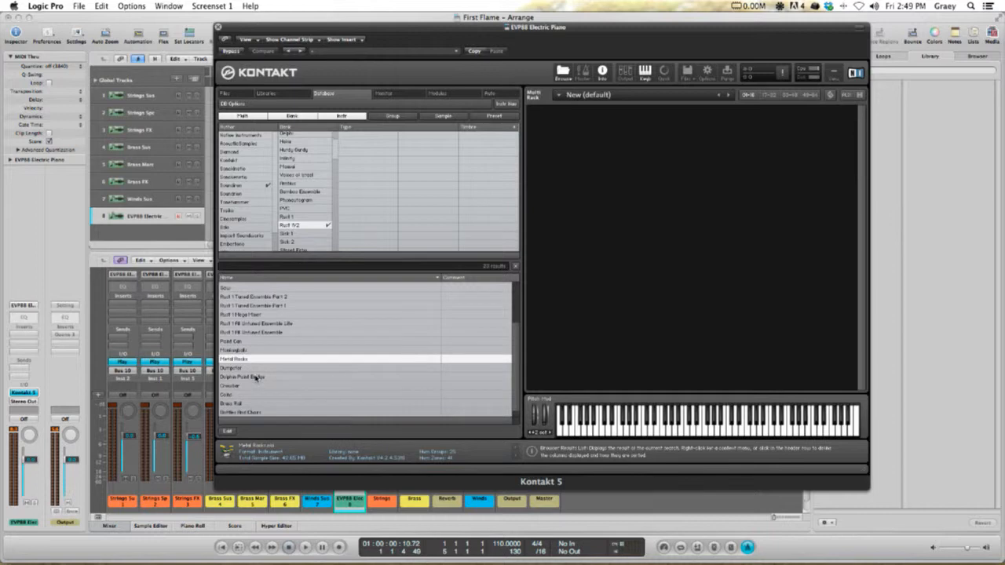
{"action": "scroll", "coordinate": [252, 352], "scroll_direction": "up", "scroll_amount": 2}
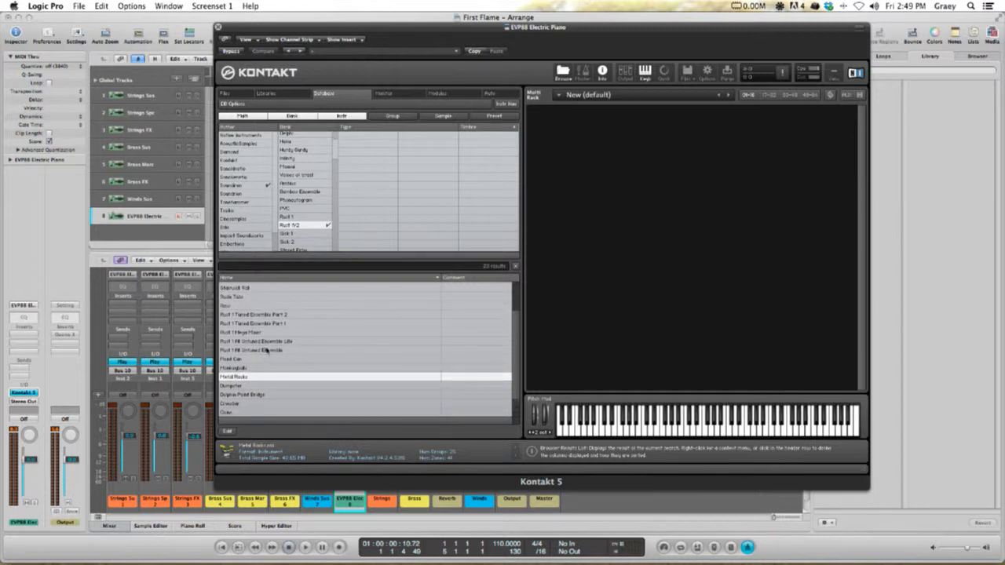
{"action": "left_click", "coordinate": [267, 351]}
{"action": "left_click_drag", "start_coordinate": [441, 333], "coordinate": [644, 345]}
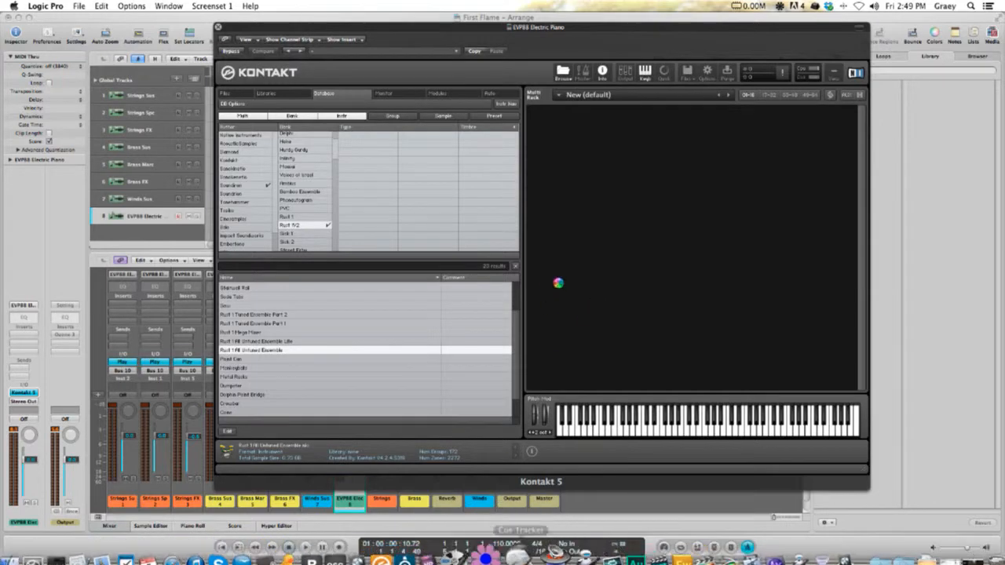
{"action": "left_click_drag", "start_coordinate": [450, 28], "coordinate": [412, 42]}
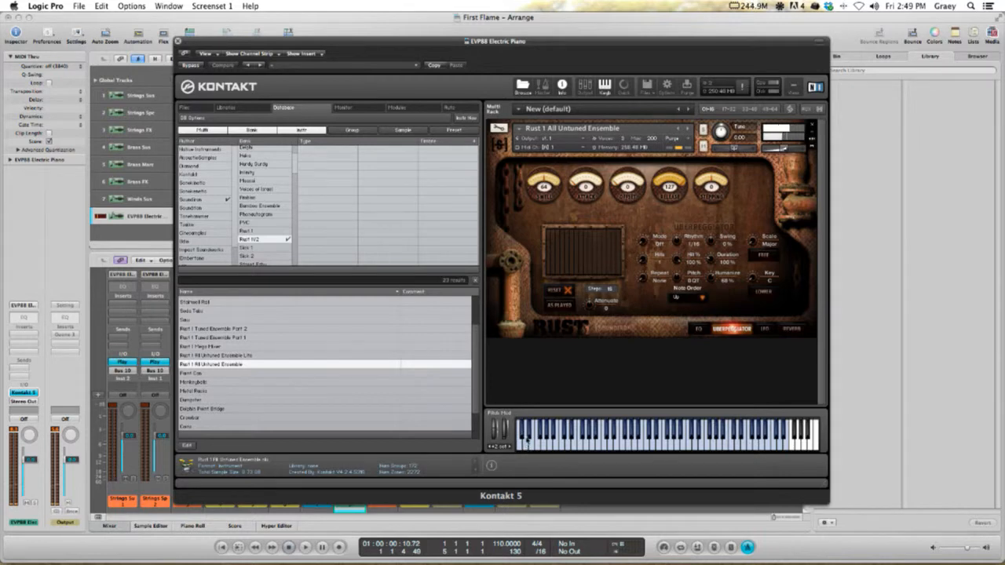
- Audition Rust 1 All Untuned Ensemble across the low, middle and high ranges of Kontakt's on-screen keyboard
{"action": "left_click", "coordinate": [536, 447]}
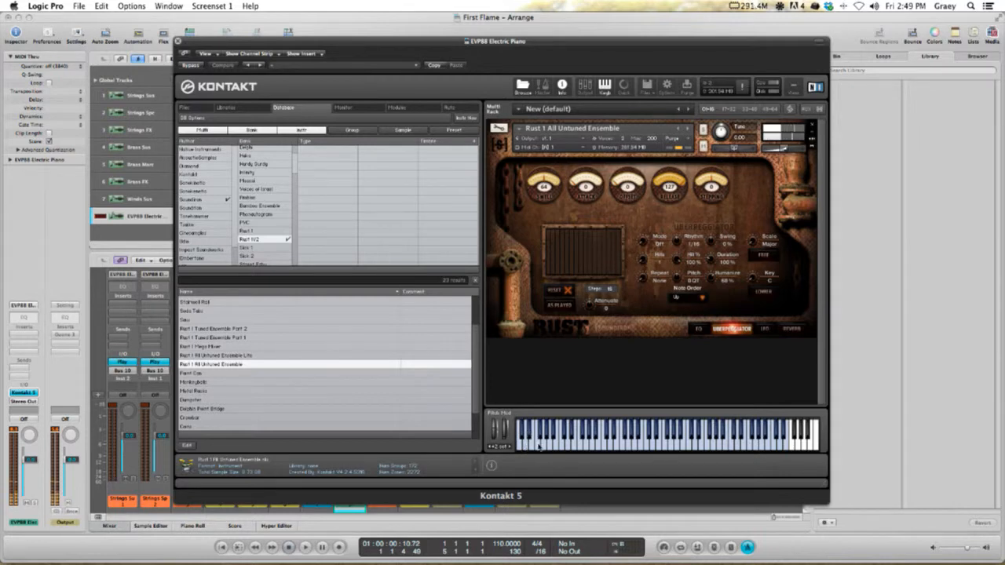
{"action": "left_click", "coordinate": [532, 447]}
{"action": "left_click", "coordinate": [540, 433]}
{"action": "left_click", "coordinate": [543, 449]}
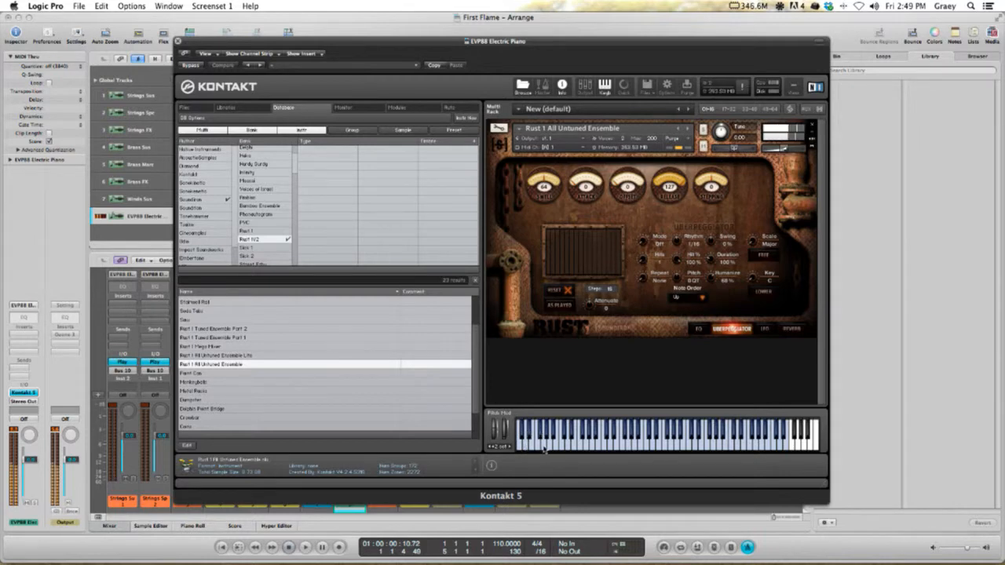
{"action": "left_click", "coordinate": [548, 434]}
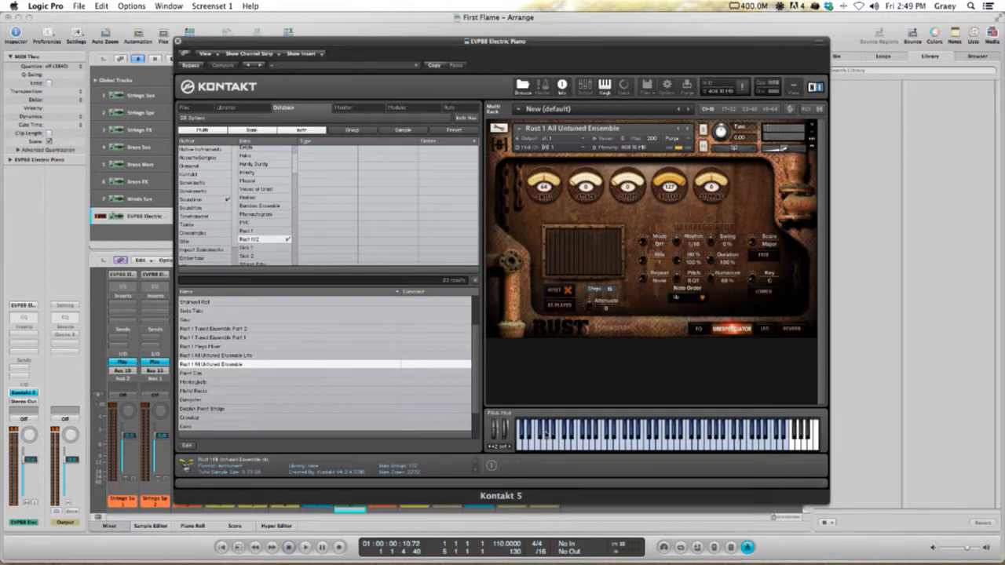
{"action": "left_click", "coordinate": [547, 434]}
{"action": "left_click", "coordinate": [552, 448]}
{"action": "left_click", "coordinate": [553, 435]}
{"action": "left_click", "coordinate": [556, 448]}
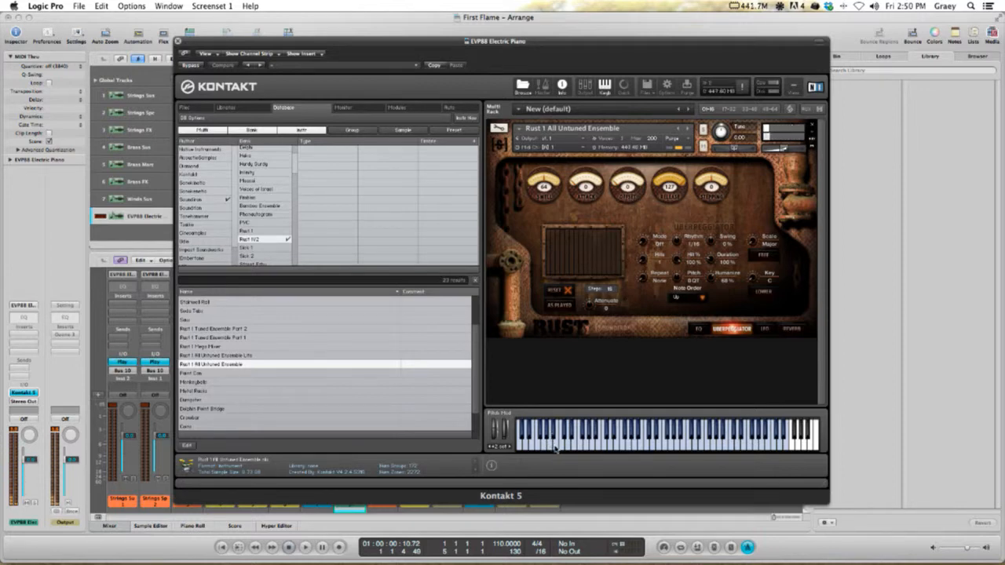
{"action": "left_click", "coordinate": [560, 448]}
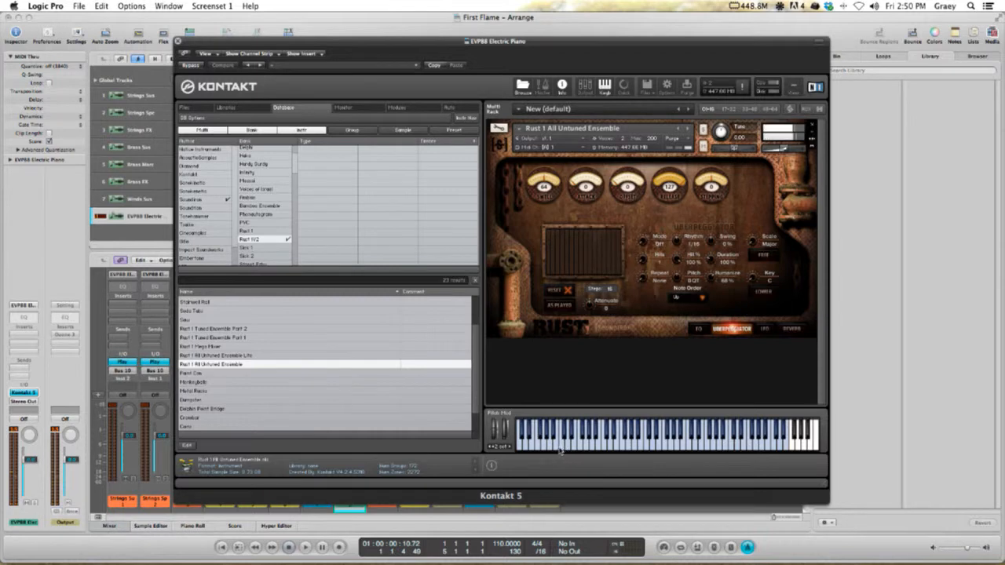
{"action": "left_click", "coordinate": [564, 435]}
{"action": "left_click", "coordinate": [567, 449]}
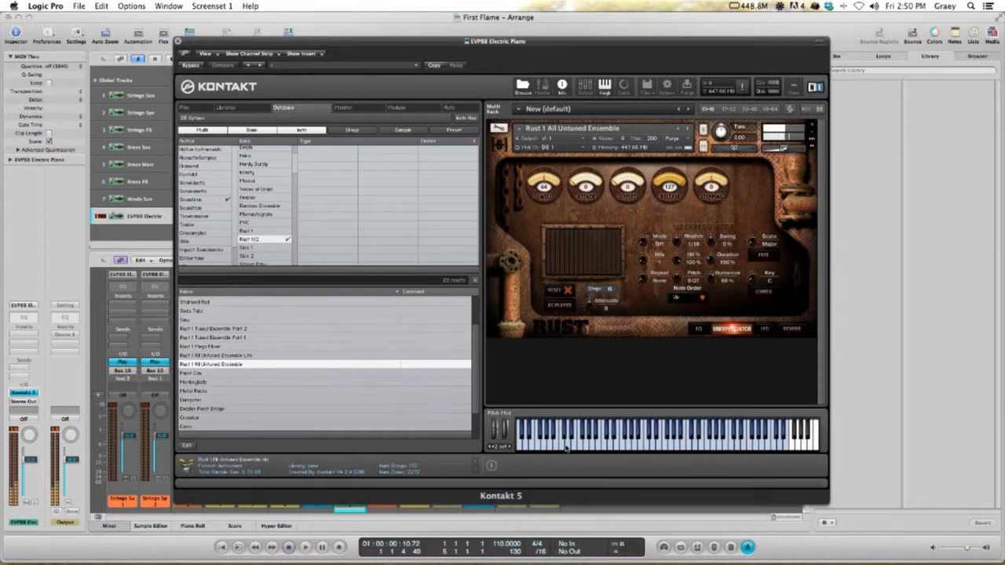
{"action": "left_click", "coordinate": [570, 437]}
{"action": "left_click", "coordinate": [573, 448]}
{"action": "left_click", "coordinate": [579, 449]}
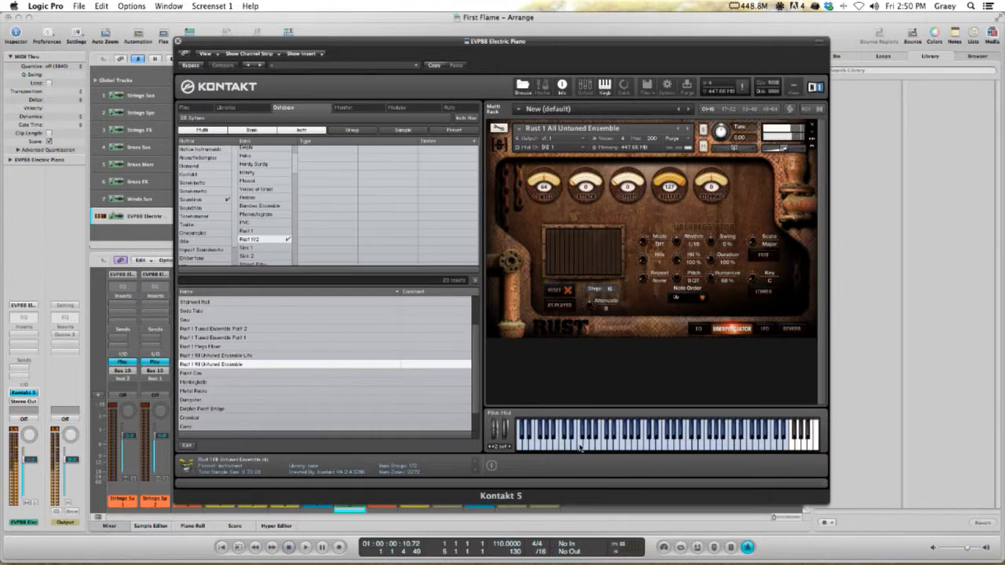
{"action": "left_click", "coordinate": [564, 449]}
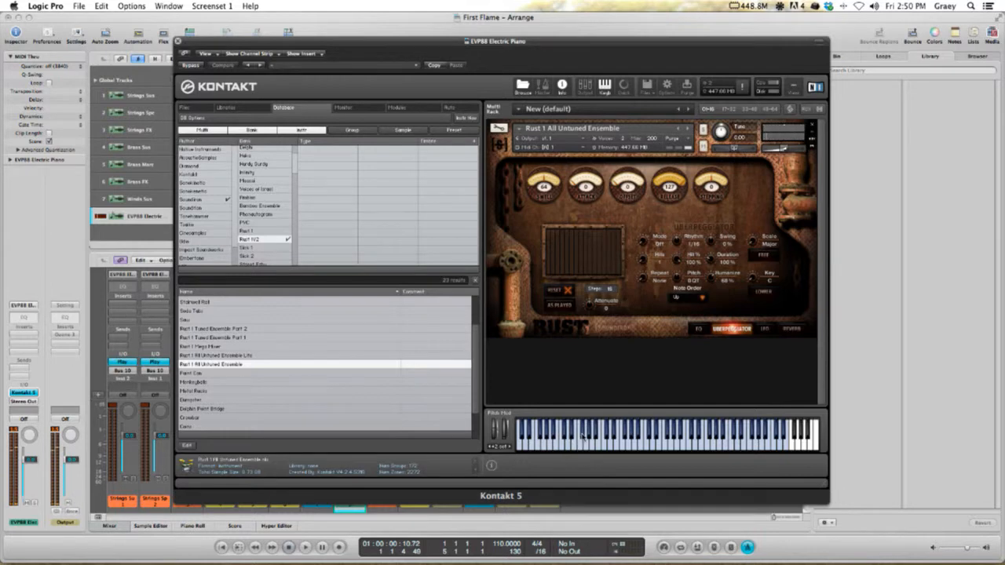
{"action": "left_click", "coordinate": [563, 447]}
{"action": "left_click", "coordinate": [584, 439]}
{"action": "left_click", "coordinate": [589, 447]}
{"action": "left_click", "coordinate": [589, 440]}
{"action": "left_click", "coordinate": [605, 435]}
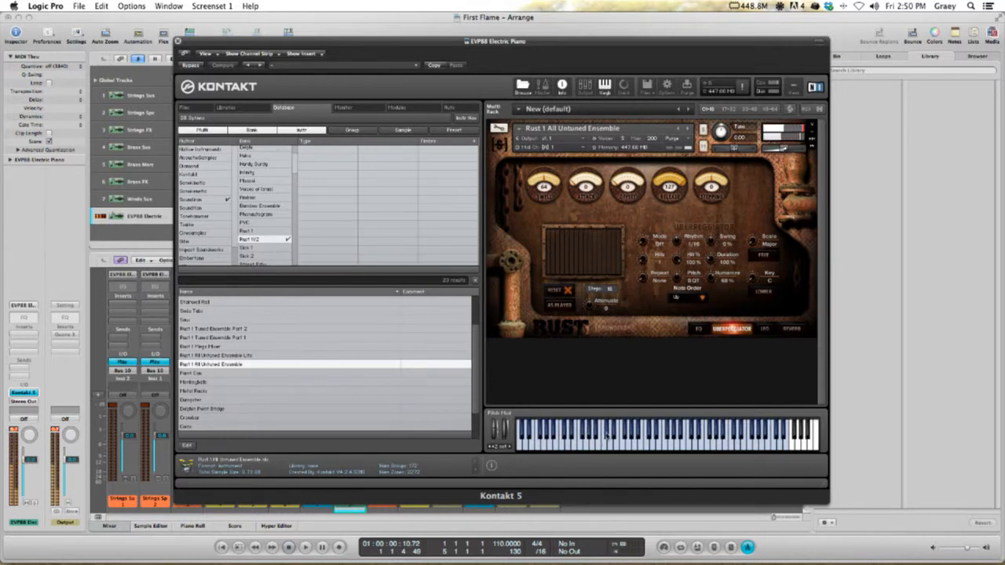
{"action": "left_click", "coordinate": [608, 434]}
{"action": "left_click", "coordinate": [626, 445]}
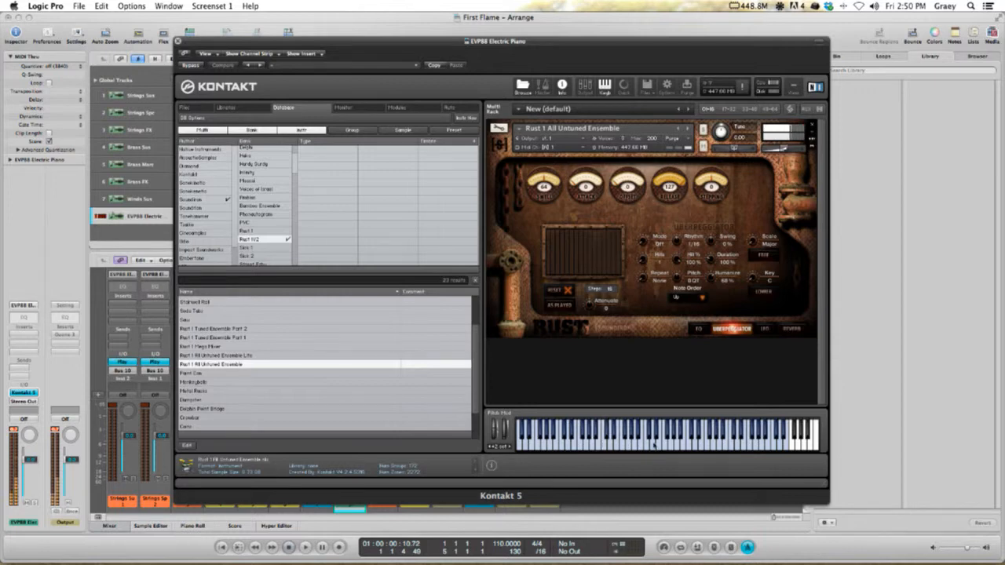
{"action": "left_click", "coordinate": [658, 446]}
{"action": "left_click", "coordinate": [710, 449]}
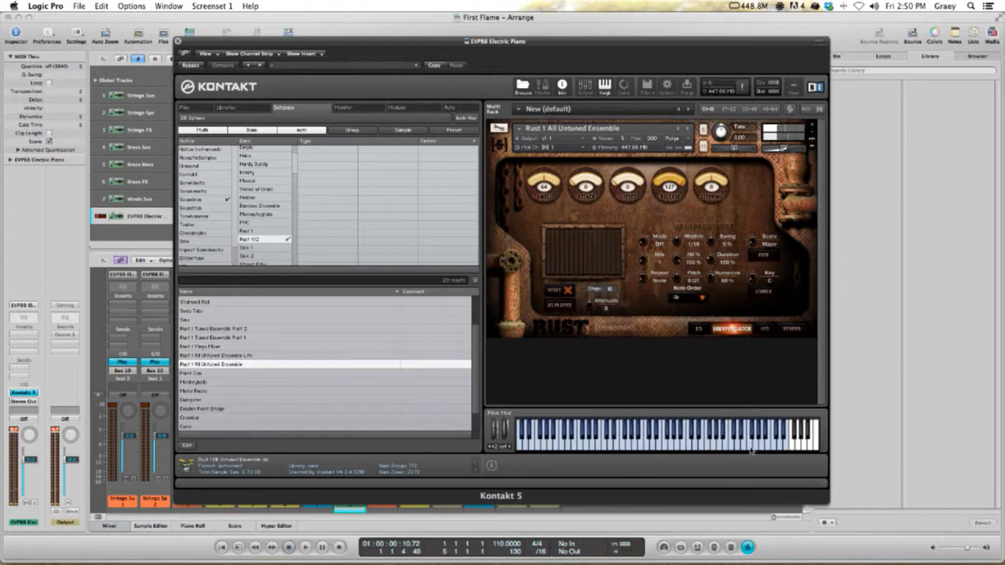
{"action": "left_click", "coordinate": [749, 445]}
{"action": "left_click", "coordinate": [771, 446]}
{"action": "left_click", "coordinate": [750, 447]}
{"action": "left_click", "coordinate": [785, 447]}
{"action": "left_click", "coordinate": [741, 437]}
{"action": "left_click", "coordinate": [714, 444]}
{"action": "left_click", "coordinate": [695, 444]}
{"action": "left_click", "coordinate": [581, 446]}
{"action": "left_click", "coordinate": [555, 444]}
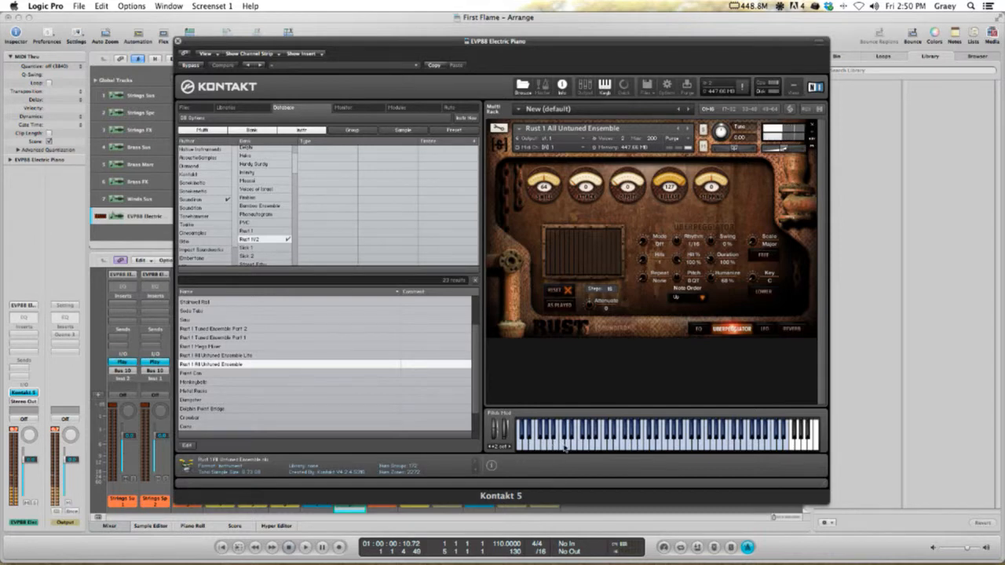
{"action": "left_click", "coordinate": [565, 444]}
{"action": "left_click", "coordinate": [570, 445]}
{"action": "left_click", "coordinate": [571, 444]}
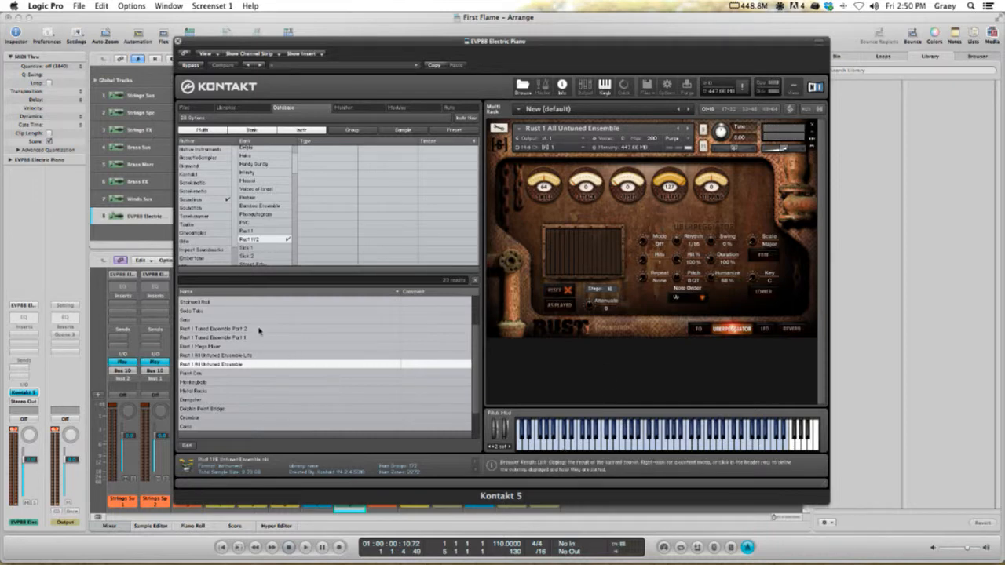
- Replace Rust 1 All Untuned Ensemble in the rack with the Crowbar instrument from the Rust 1/2 results
{"action": "left_click", "coordinate": [225, 399]}
{"action": "scroll", "coordinate": [225, 399], "scroll_direction": "down", "scroll_amount": 1}
{"action": "left_click", "coordinate": [197, 400]}
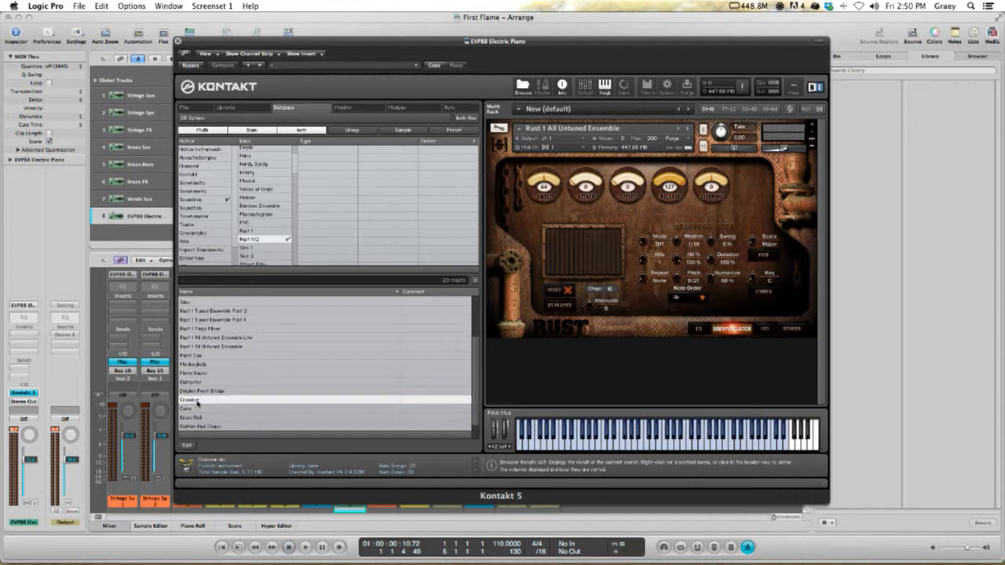
{"action": "left_click", "coordinate": [812, 125]}
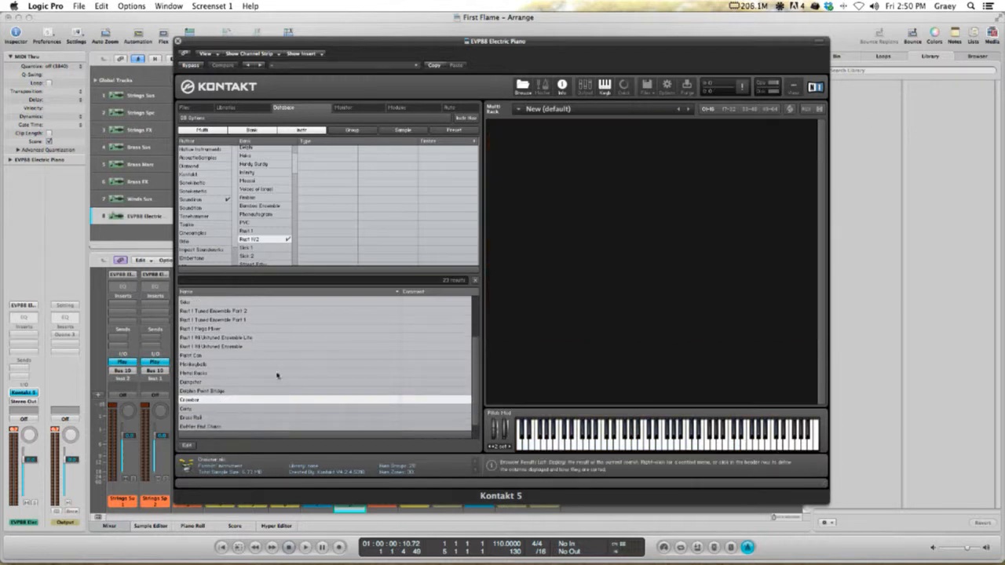
{"action": "left_click_drag", "start_coordinate": [452, 360], "coordinate": [633, 296]}
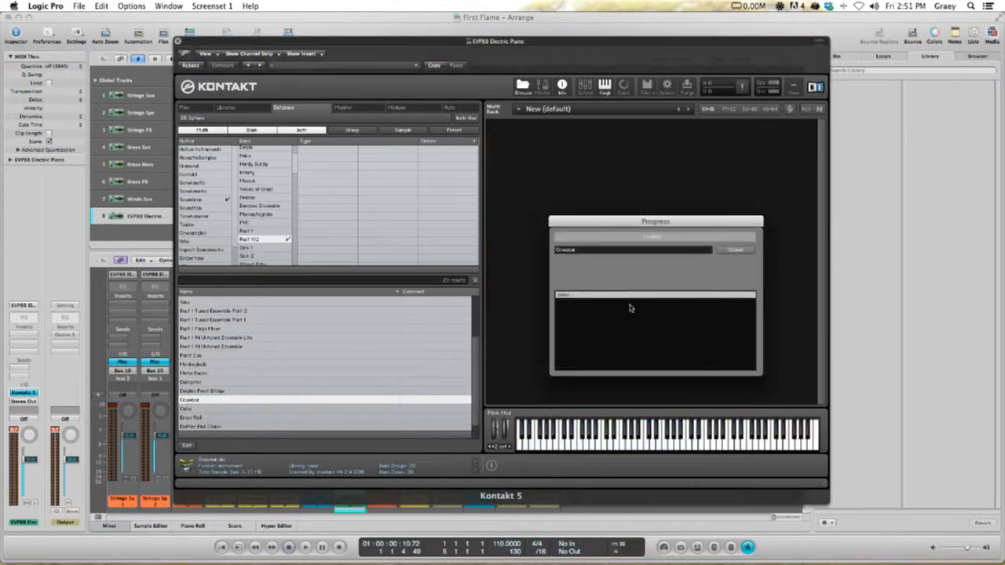
- Audition several Crowbar notes on the on-screen keyboard and close the Kontakt window
{"action": "left_click", "coordinate": [608, 446]}
{"action": "left_click", "coordinate": [608, 446]}
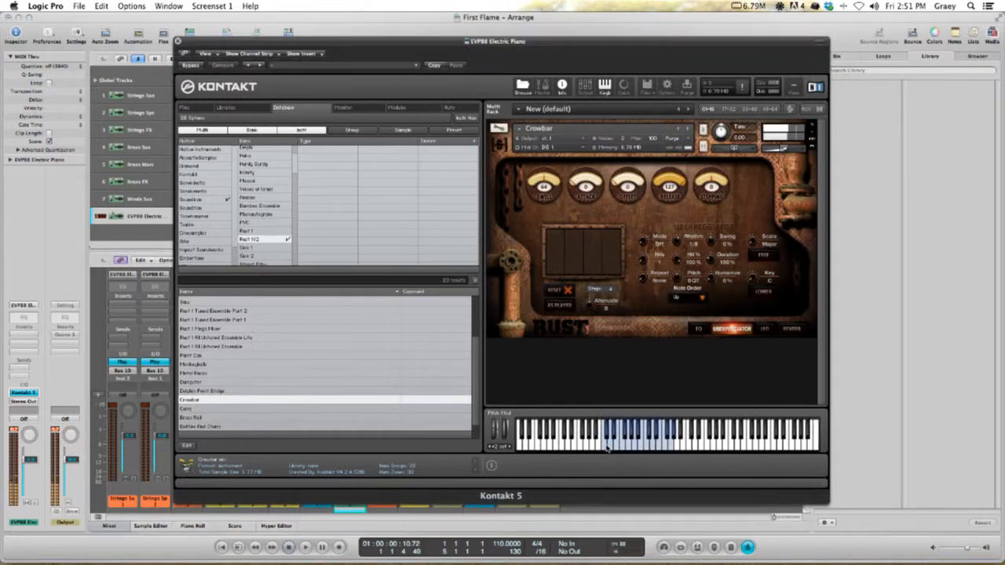
{"action": "left_click", "coordinate": [628, 447]}
{"action": "left_click", "coordinate": [666, 445]}
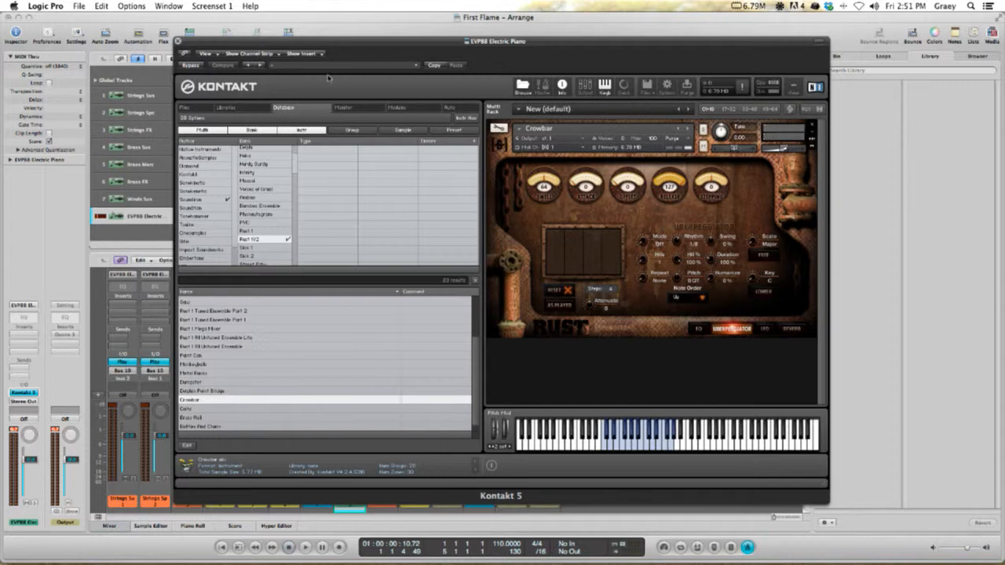
{"action": "left_click_drag", "start_coordinate": [301, 44], "coordinate": [332, 77]}
{"action": "left_click", "coordinate": [208, 74]}
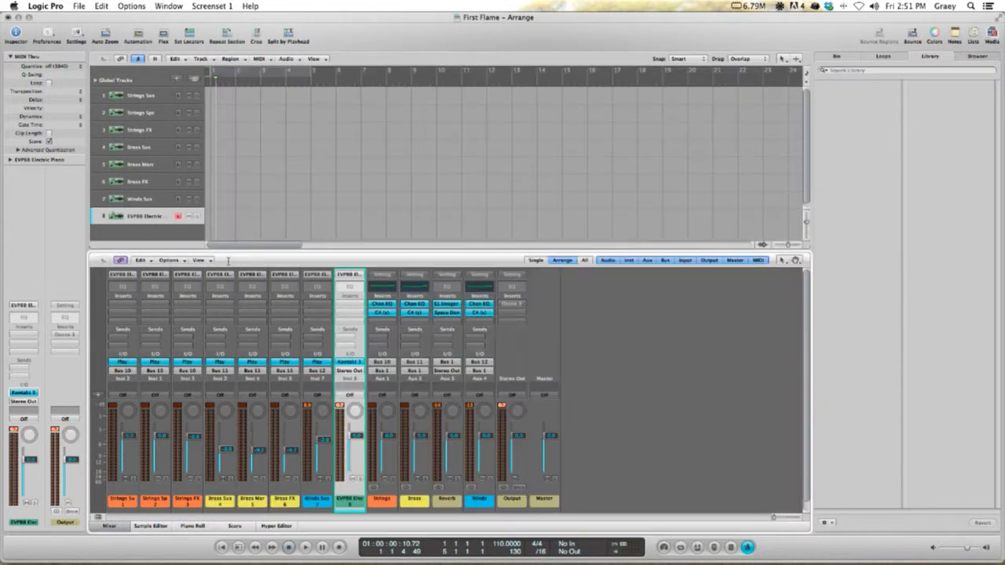
- Rename the EVP88 Electric Piano track as Anvil
{"action": "double_click", "coordinate": [145, 215]}
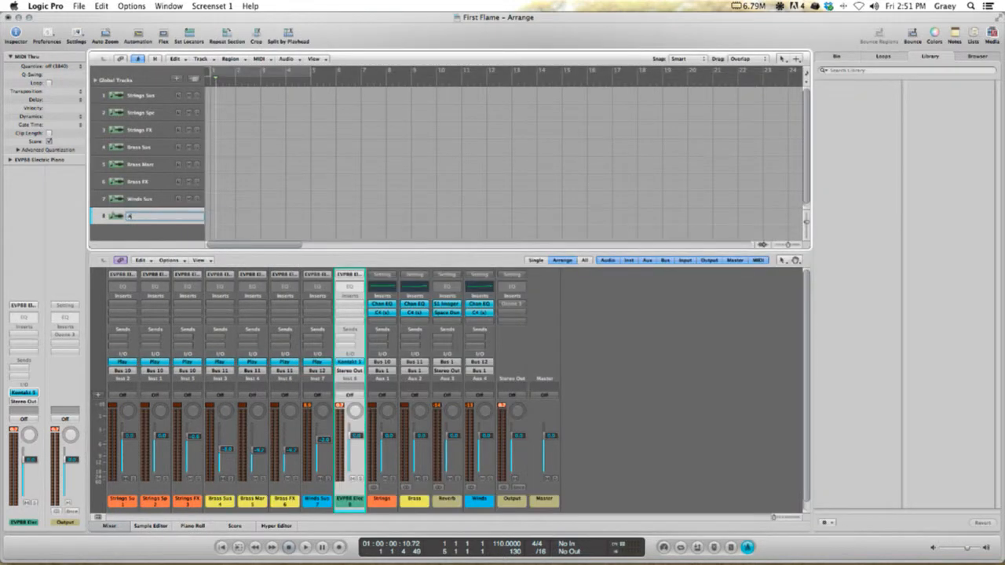
{"action": "type", "text": "Anvil"}
{"action": "key", "text": "Return"}
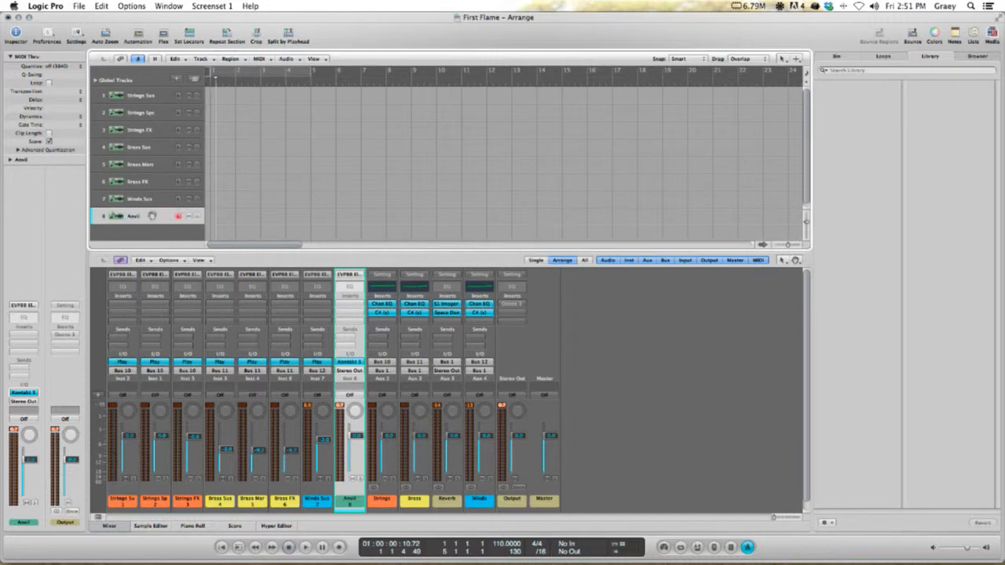
- Lower the Anvil track's volume fader and route its output to Bus 1 (Reverb)
{"action": "left_click", "coordinate": [11, 429]}
{"action": "left_click_drag", "start_coordinate": [32, 460], "coordinate": [33, 471]}
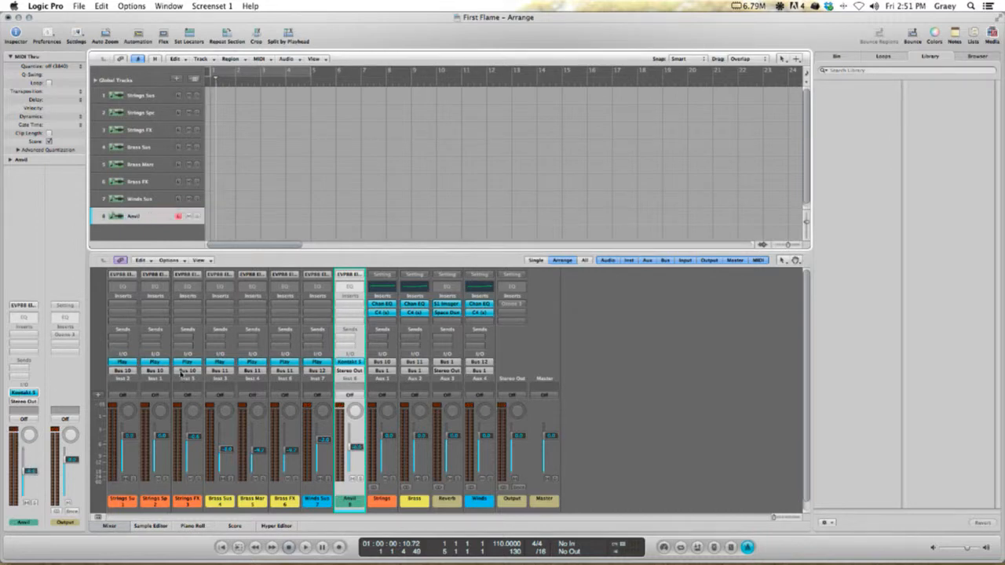
{"action": "left_click", "coordinate": [34, 403]}
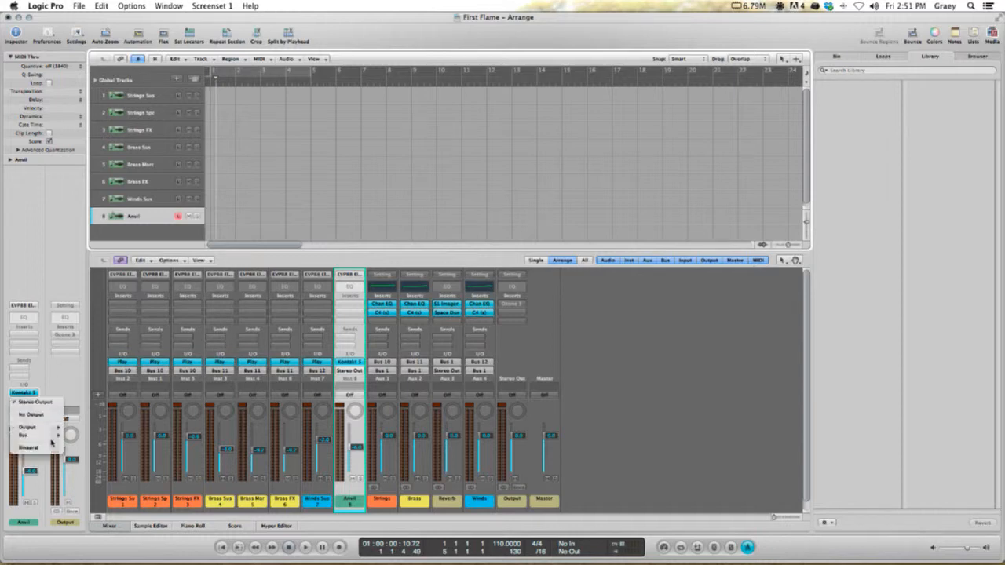
{"action": "mouse_move", "coordinate": [32, 436]}
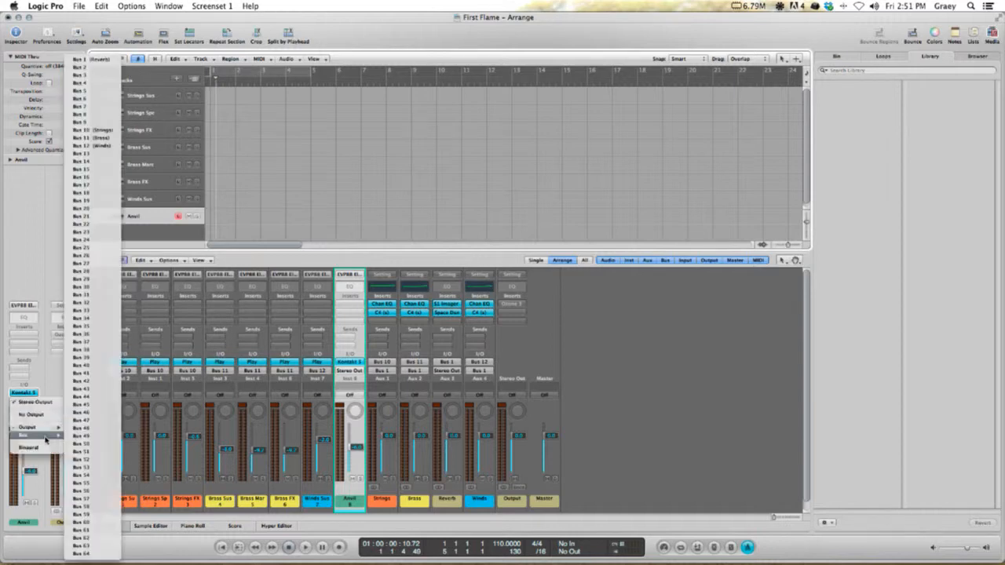
{"action": "left_click", "coordinate": [81, 58]}
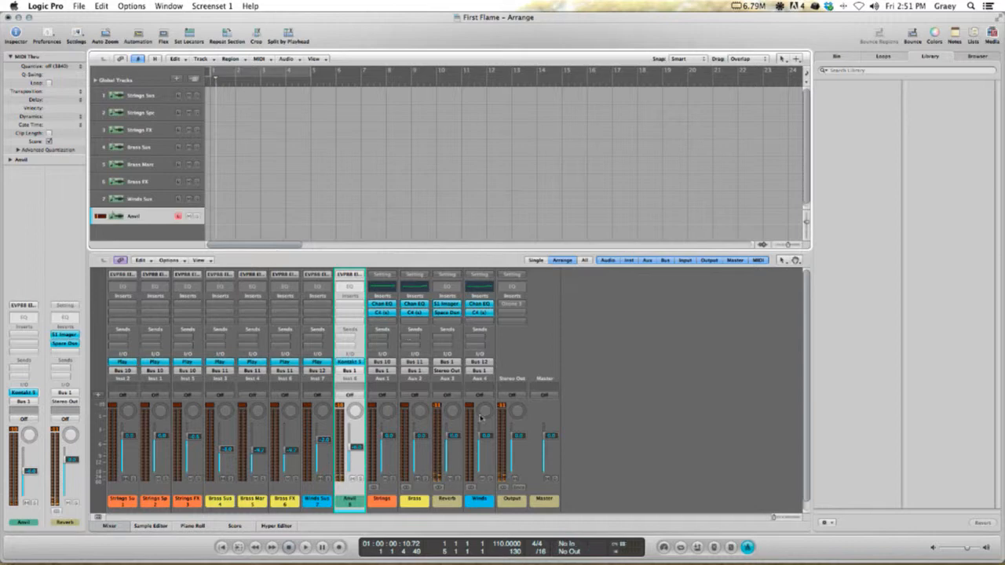
- Open Space Designer on the Reverb aux and load the 03.4s Warm Hall preset from the large-space halls
{"action": "left_click", "coordinate": [459, 507]}
{"action": "left_click", "coordinate": [447, 313]}
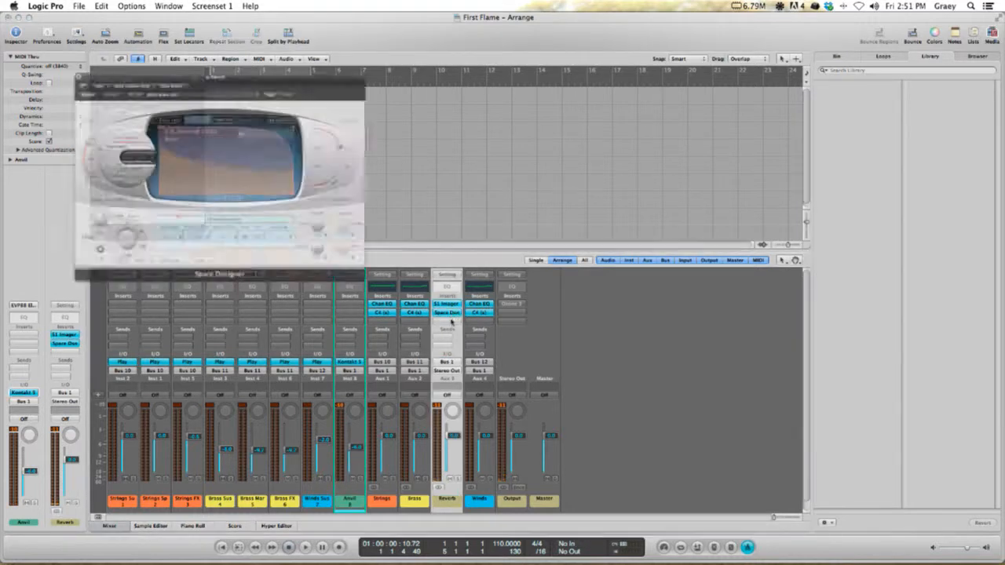
{"action": "left_click_drag", "start_coordinate": [252, 54], "coordinate": [406, 135]}
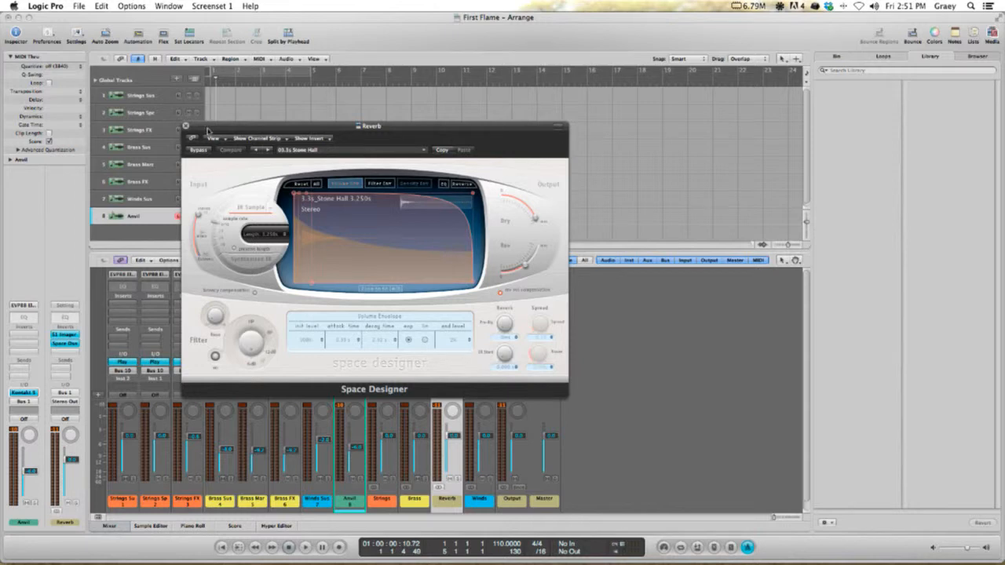
{"action": "left_click", "coordinate": [319, 150]}
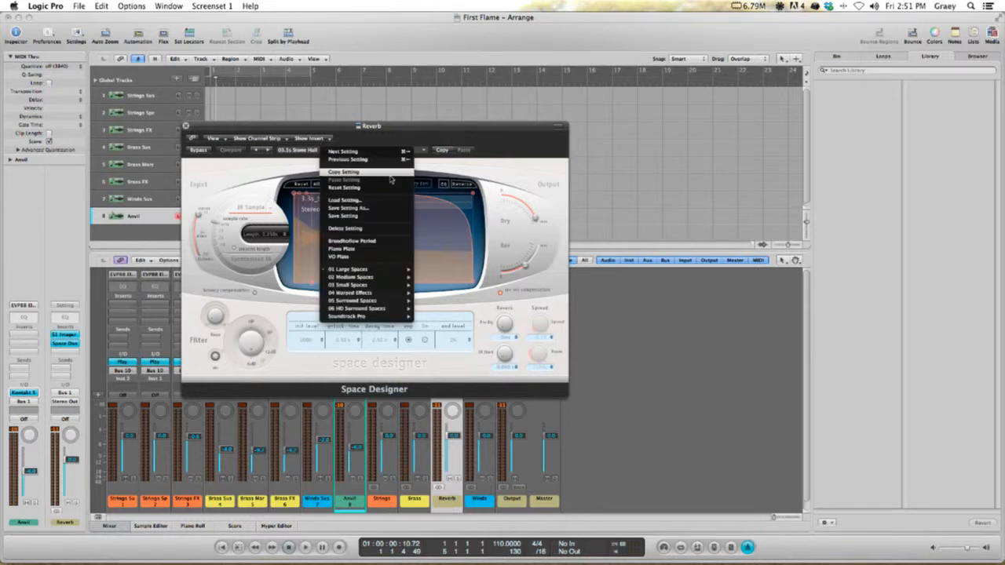
{"action": "mouse_move", "coordinate": [383, 270]}
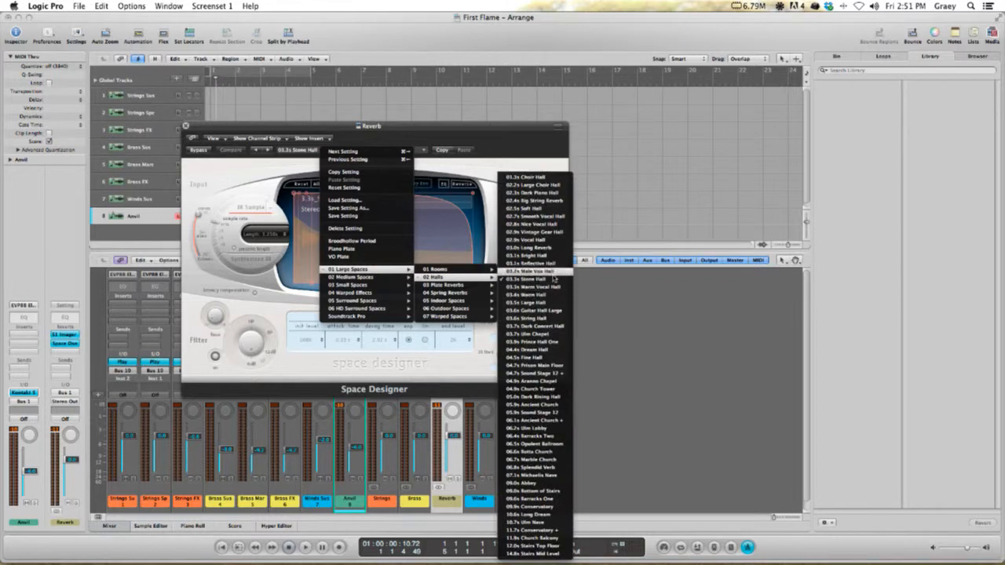
{"action": "left_click", "coordinate": [549, 295]}
- Fine-tune Space Designer's output by raising the reverb level slightly, and close the plug-in window
{"action": "left_click_drag", "start_coordinate": [542, 225], "coordinate": [538, 219]}
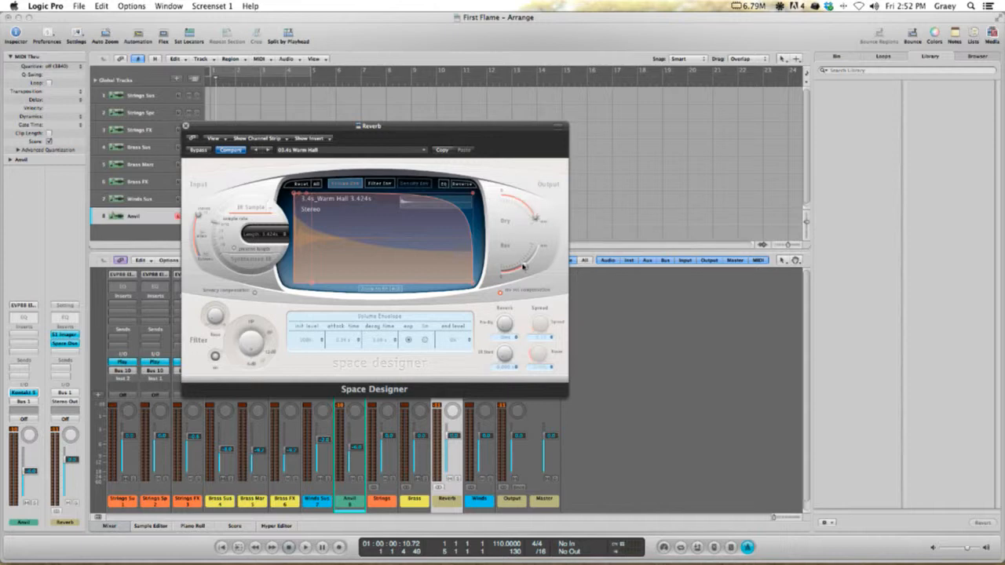
{"action": "left_click_drag", "start_coordinate": [523, 267], "coordinate": [526, 264]}
{"action": "left_click", "coordinate": [186, 127]}
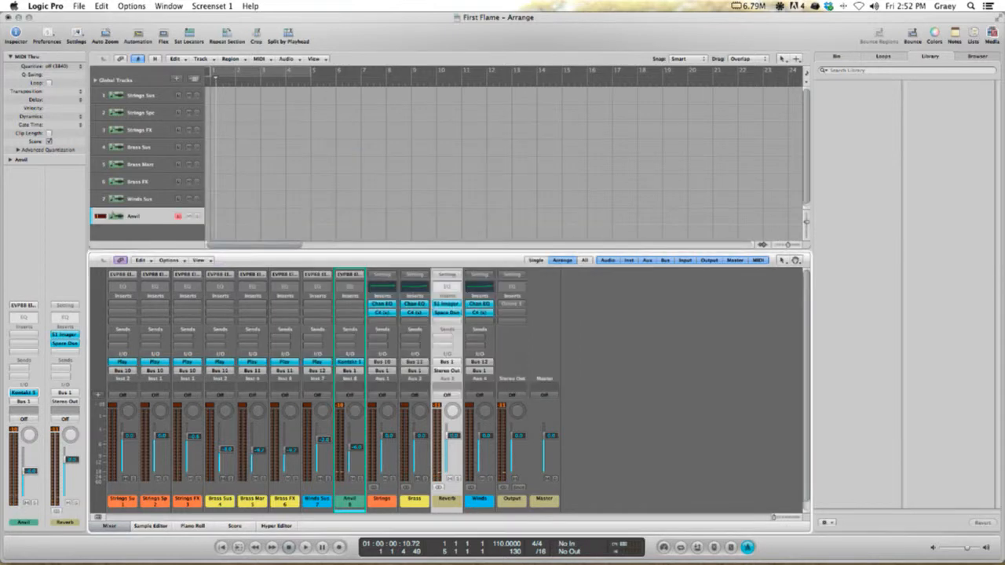
- Save the project
{"action": "scroll", "coordinate": [252, 210], "scroll_direction": "down", "scroll_amount": 1}
{"action": "left_click", "coordinate": [252, 210]}
{"action": "scroll", "coordinate": [218, 202], "scroll_direction": "up", "scroll_amount": 1}
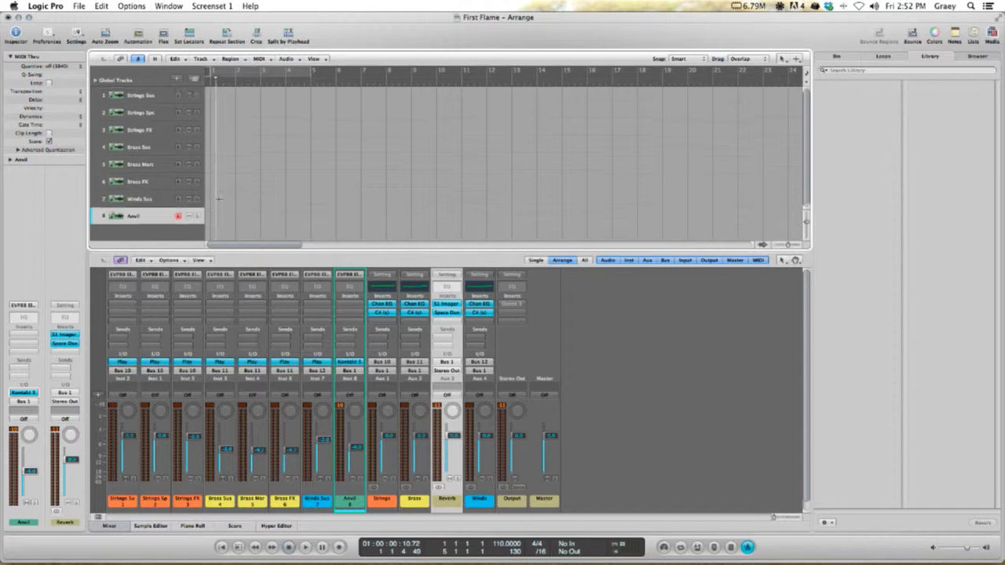
{"action": "key", "text": "super+s"}
- Duplicate the Anvil track with its settings and name the new track WarDrums
{"action": "left_click", "coordinate": [196, 79]}
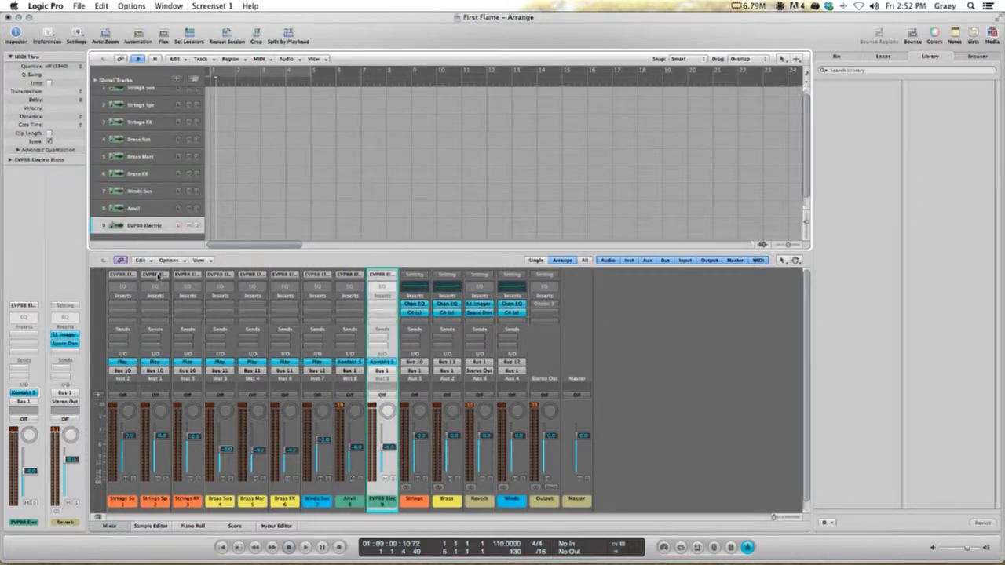
{"action": "double_click", "coordinate": [151, 227]}
{"action": "type", "text": "El"}
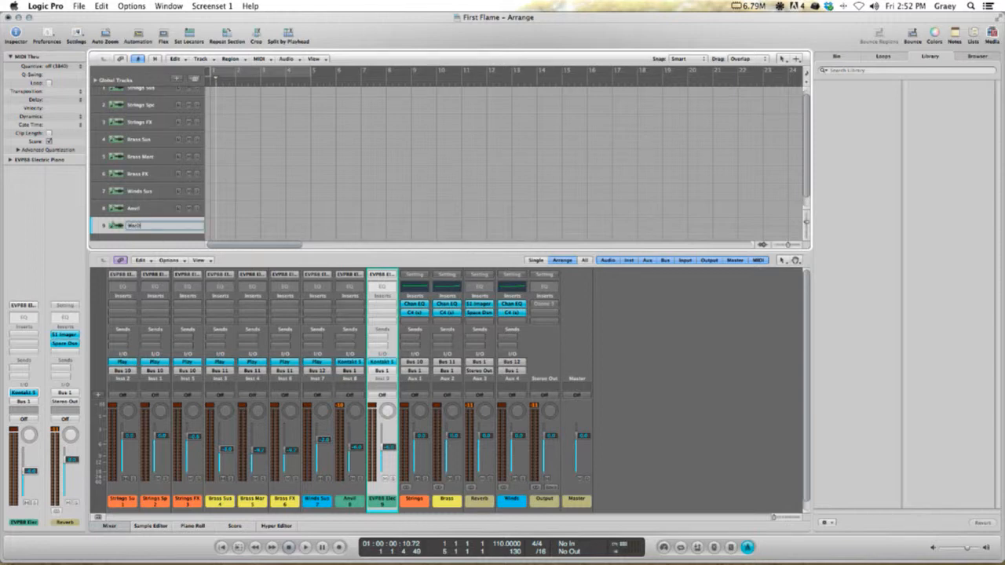
{"action": "type", "text": "rDrums"}
{"action": "key", "text": "Return"}
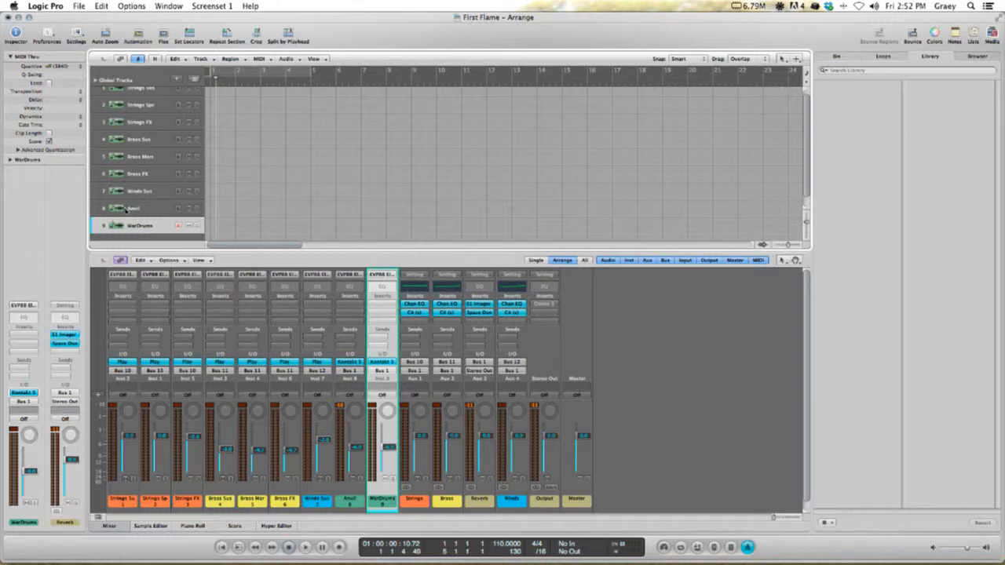
- Open Kontakt on the WarDrums track and remove the Crowbar instrument from the rack
{"action": "double_click", "coordinate": [184, 227]}
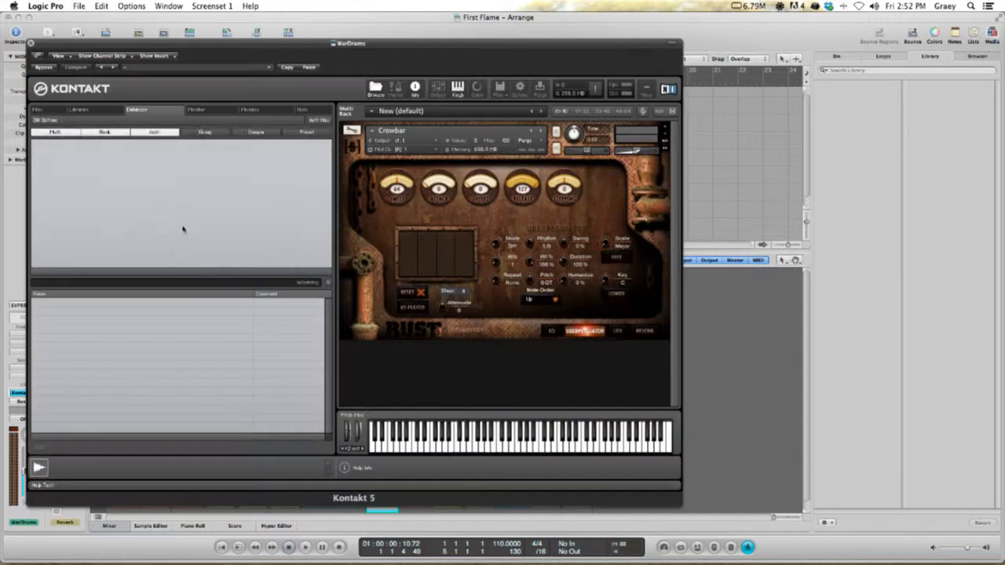
{"action": "left_click", "coordinate": [667, 129]}
{"action": "left_click_drag", "start_coordinate": [384, 44], "coordinate": [558, 47]}
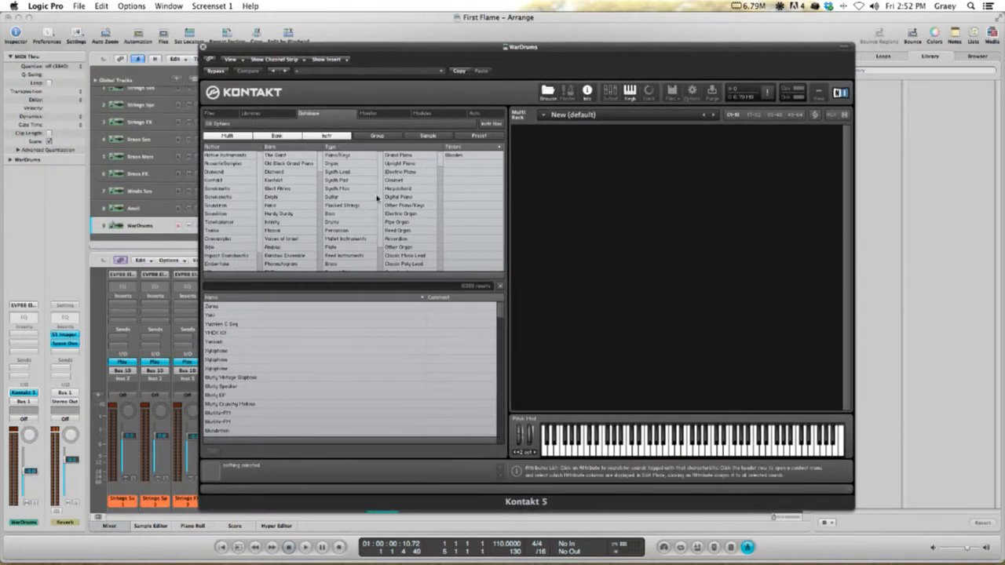
- Filter the Kontakt database to the Drums of War II bank
{"action": "scroll", "coordinate": [322, 164], "scroll_direction": "down", "scroll_amount": 8}
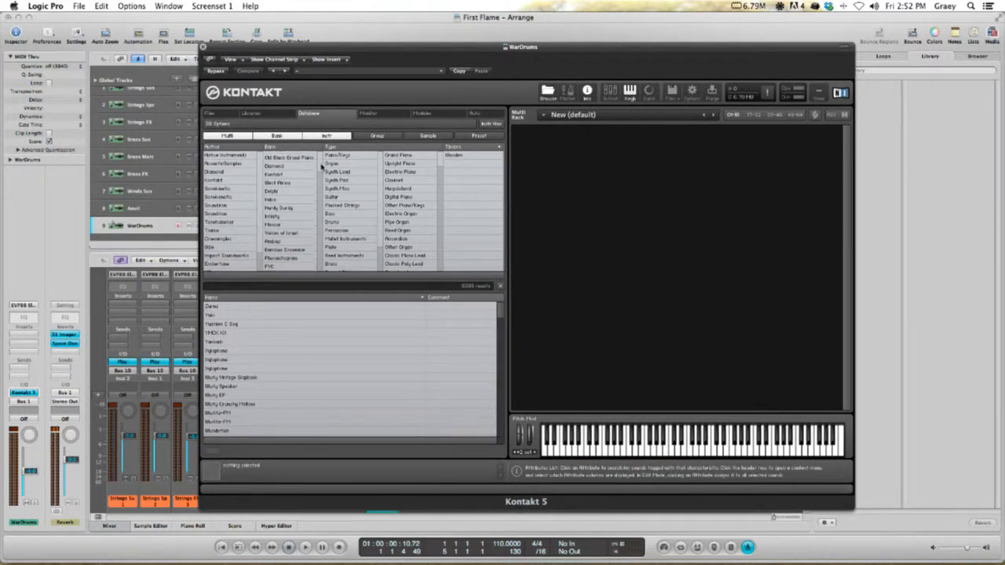
{"action": "scroll", "coordinate": [322, 182], "scroll_direction": "down", "scroll_amount": 3}
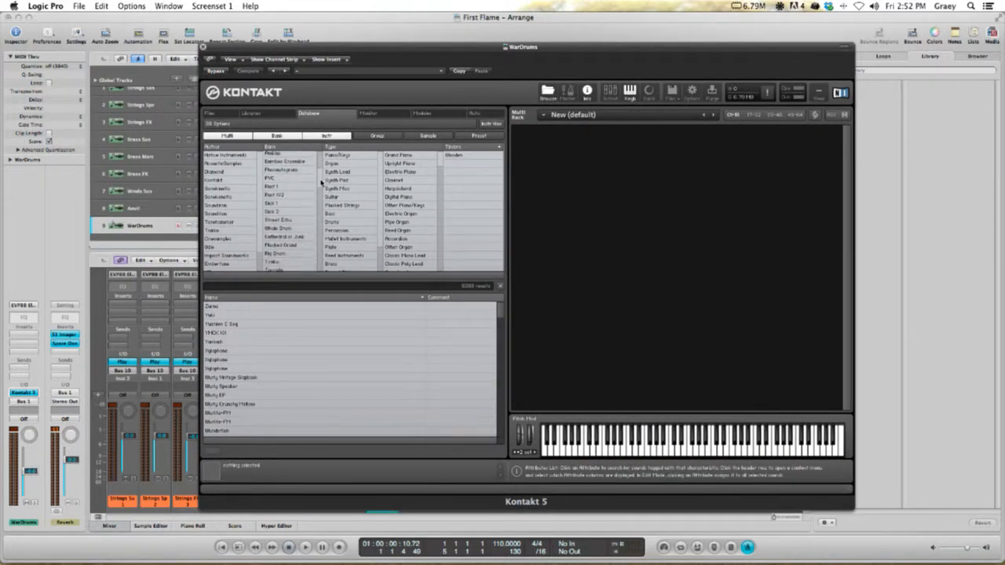
{"action": "scroll", "coordinate": [322, 185], "scroll_direction": "down", "scroll_amount": 3}
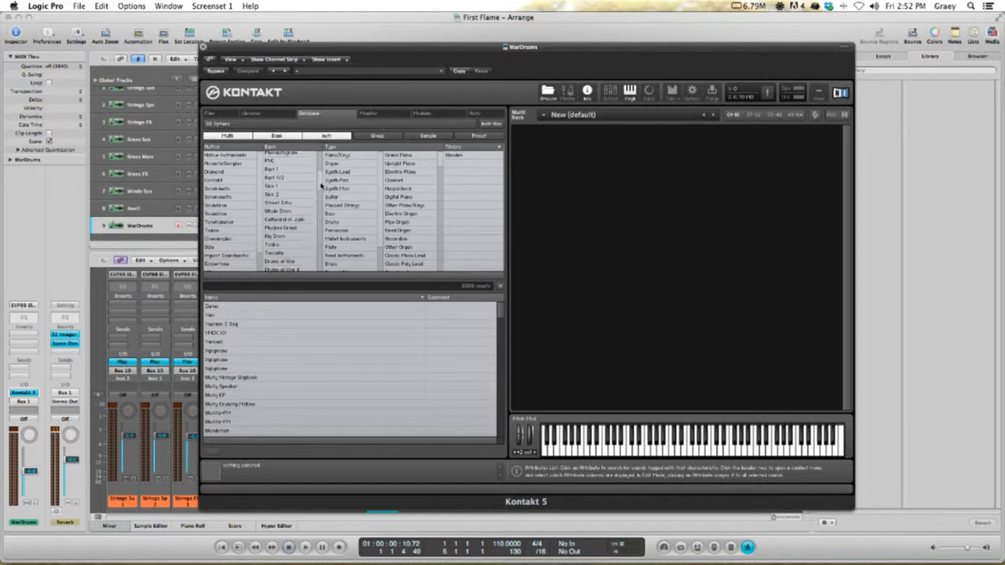
{"action": "left_click", "coordinate": [303, 253]}
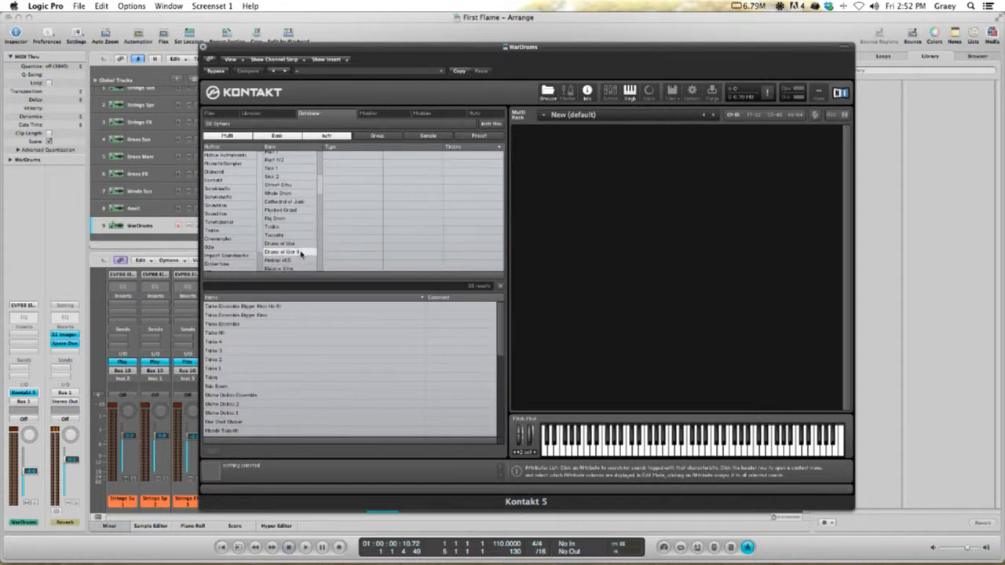
- Find Mondo Tom 4 among the Drums of War II instruments and load it into the empty rack
{"action": "scroll", "coordinate": [256, 349], "scroll_direction": "down", "scroll_amount": 2}
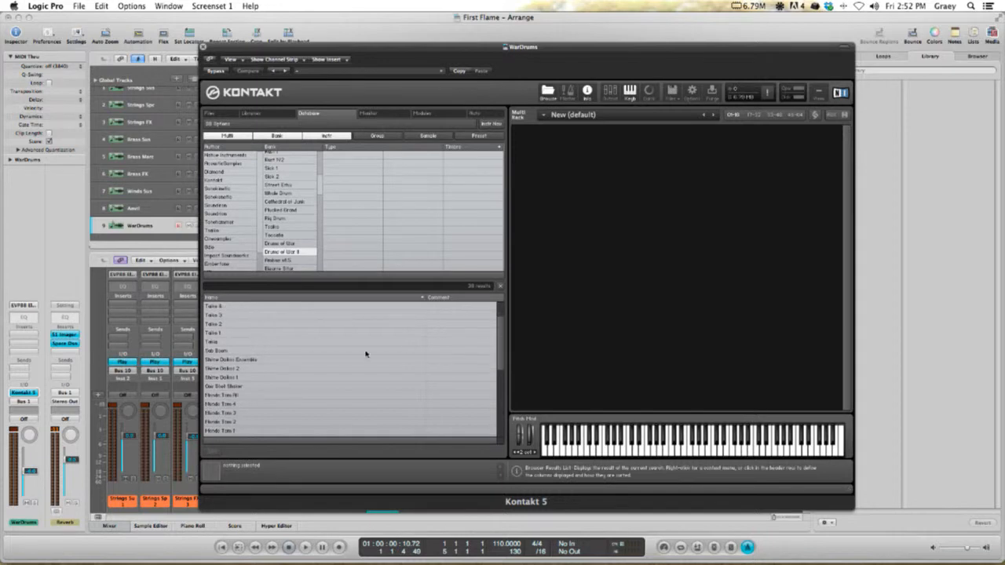
{"action": "scroll", "coordinate": [252, 366], "scroll_direction": "down", "scroll_amount": 3}
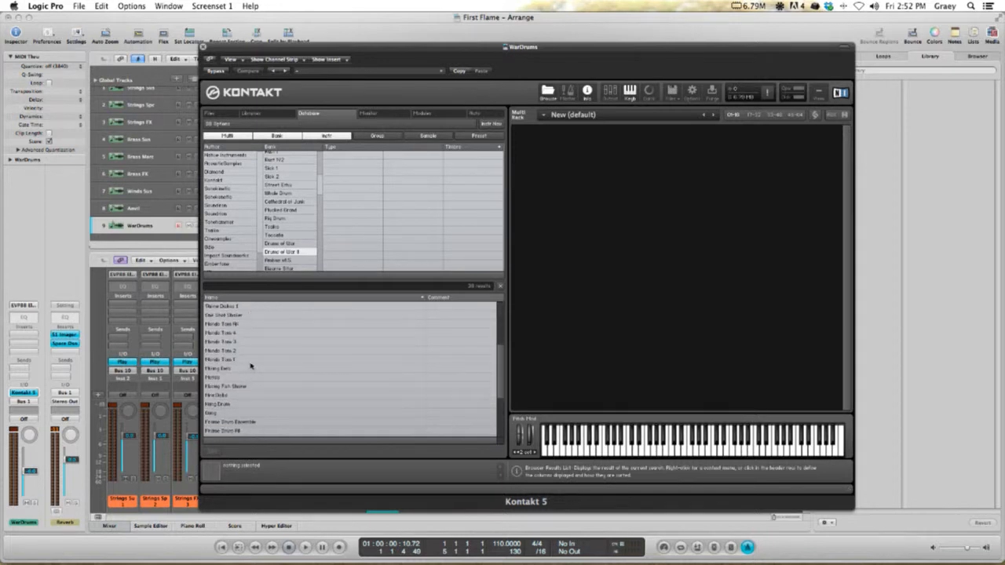
{"action": "scroll", "coordinate": [251, 365], "scroll_direction": "down", "scroll_amount": 4}
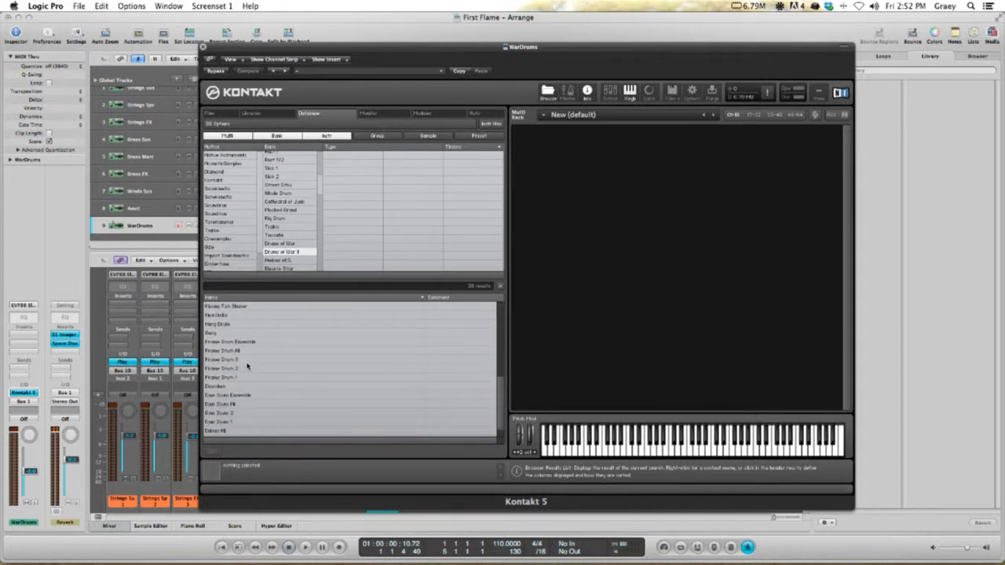
{"action": "scroll", "coordinate": [247, 366], "scroll_direction": "up", "scroll_amount": 1}
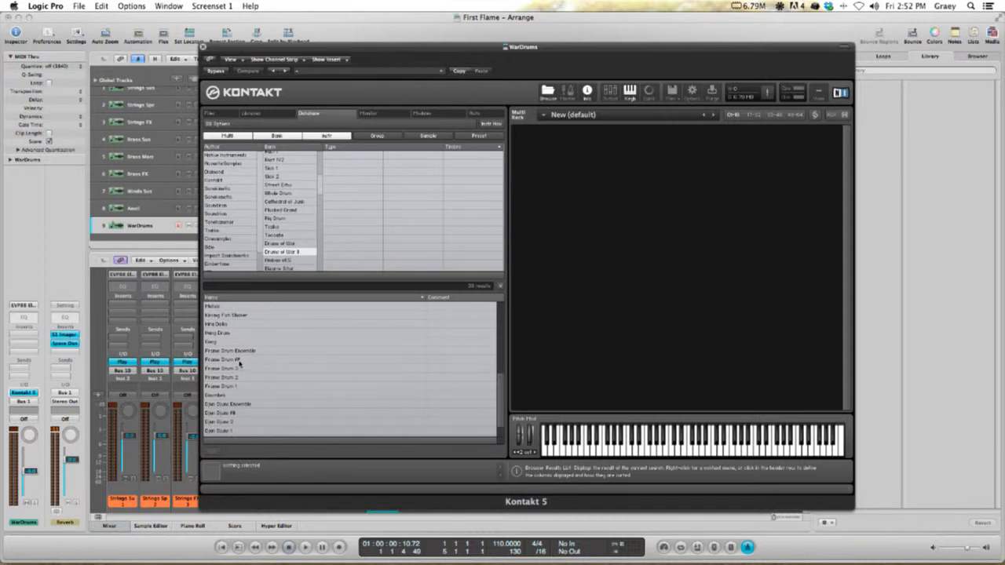
{"action": "scroll", "coordinate": [241, 363], "scroll_direction": "down", "scroll_amount": 1}
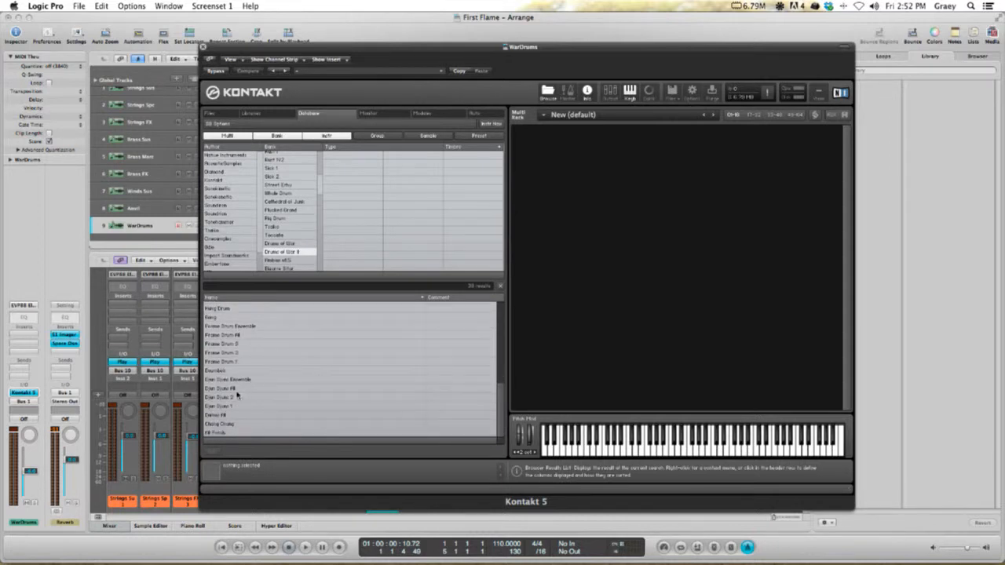
{"action": "left_click_drag", "start_coordinate": [499, 402], "coordinate": [486, 316]}
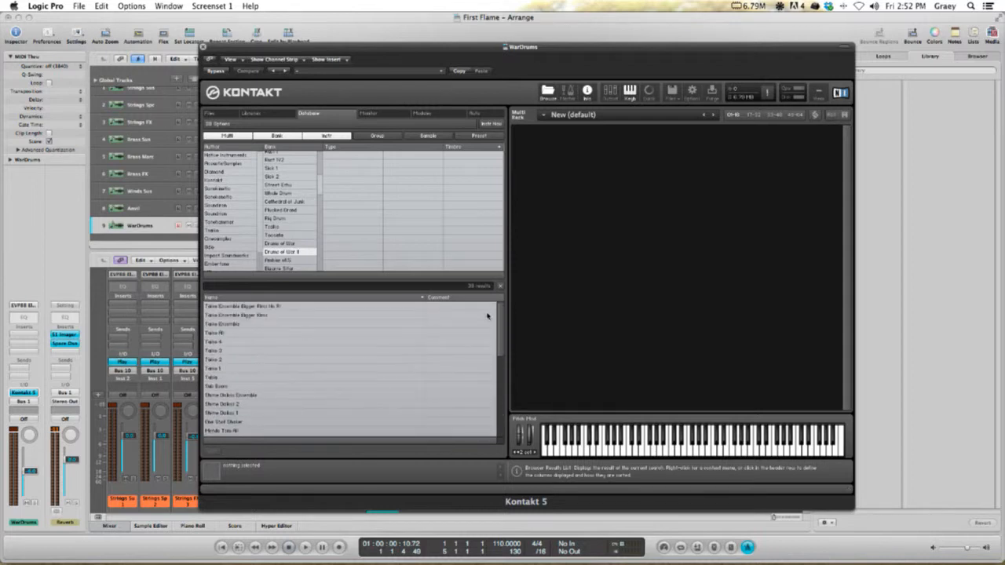
{"action": "scroll", "coordinate": [280, 367], "scroll_direction": "down", "scroll_amount": 2}
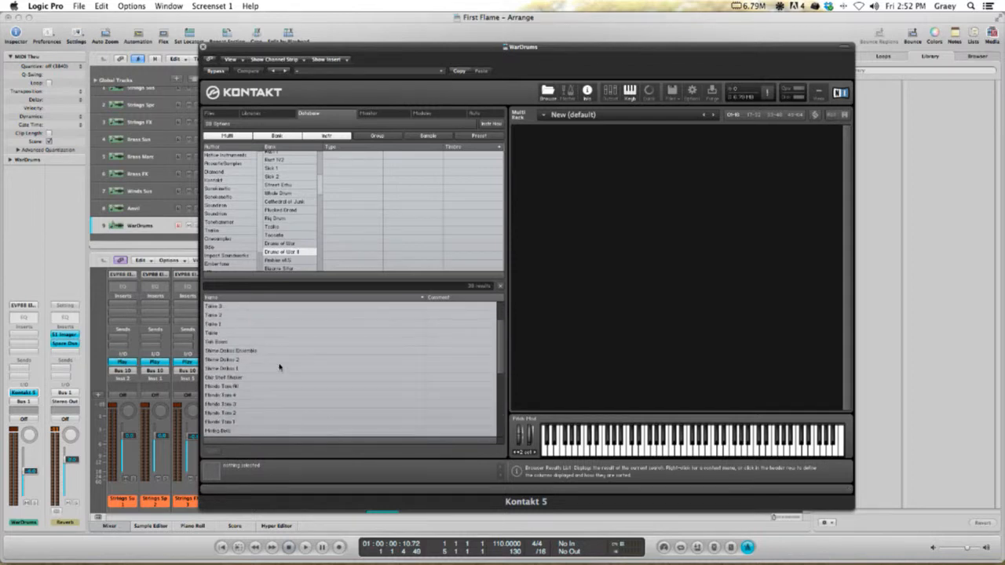
{"action": "scroll", "coordinate": [267, 371], "scroll_direction": "down", "scroll_amount": 1}
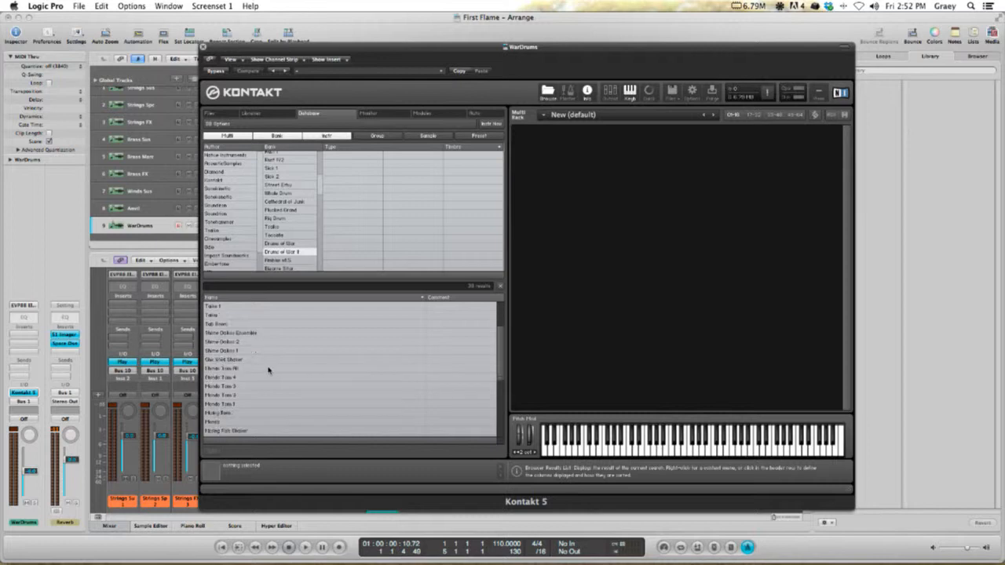
{"action": "left_click", "coordinate": [227, 360]}
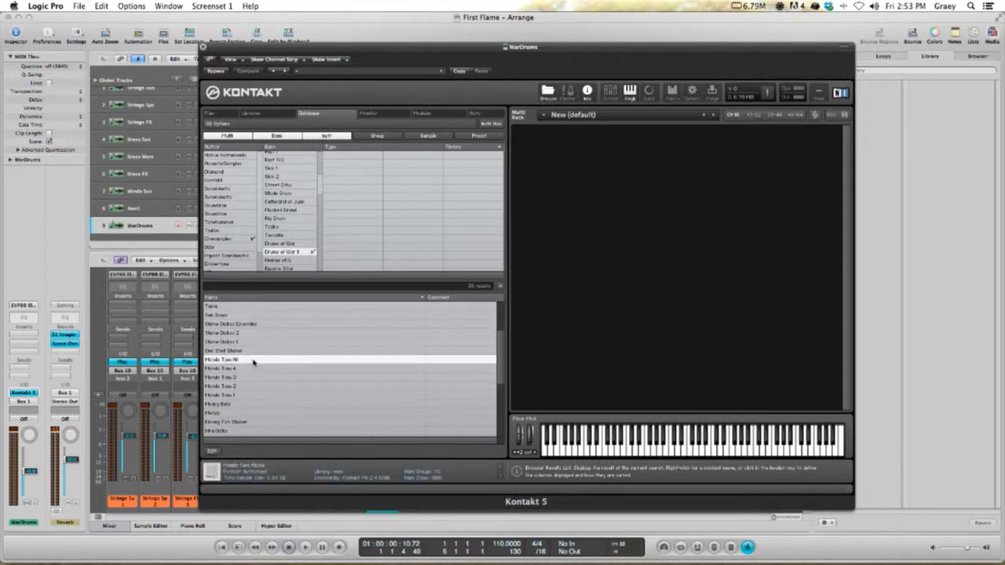
{"action": "left_click", "coordinate": [250, 371]}
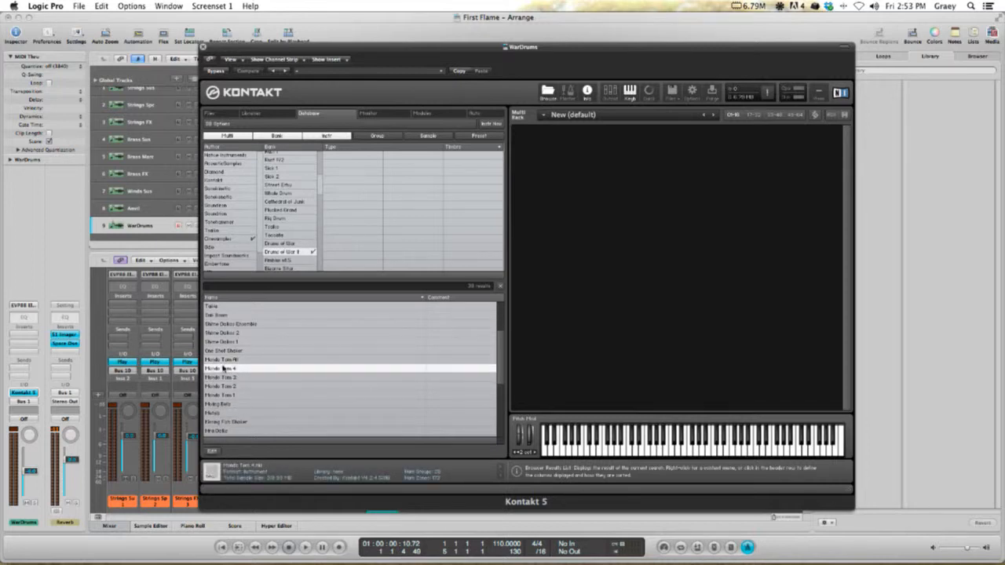
{"action": "left_click_drag", "start_coordinate": [224, 368], "coordinate": [606, 318]}
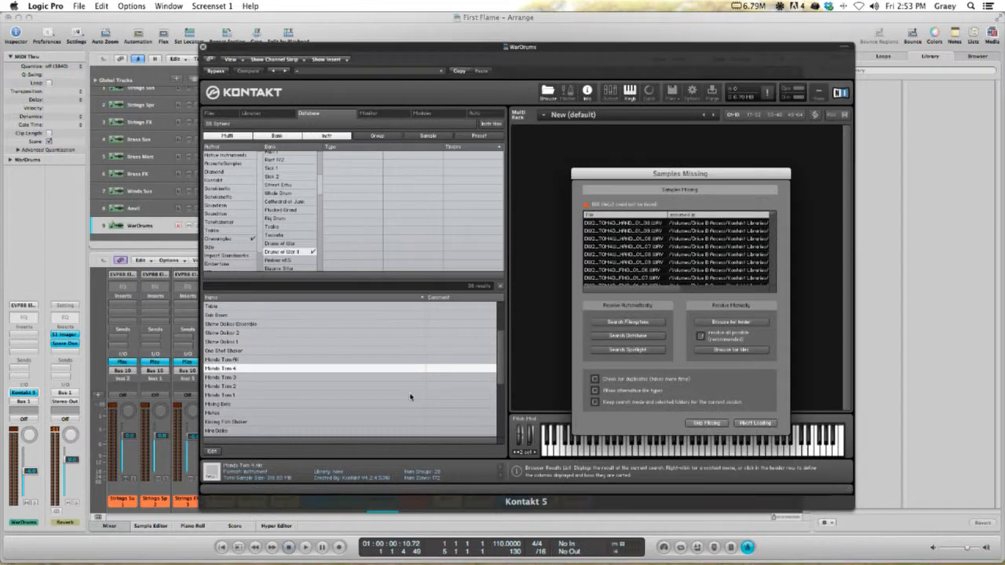
- Resolve Mondo Tom 4's missing samples by pointing Kontakt to the Drums_of_War_2 folder
{"action": "left_click", "coordinate": [741, 322]}
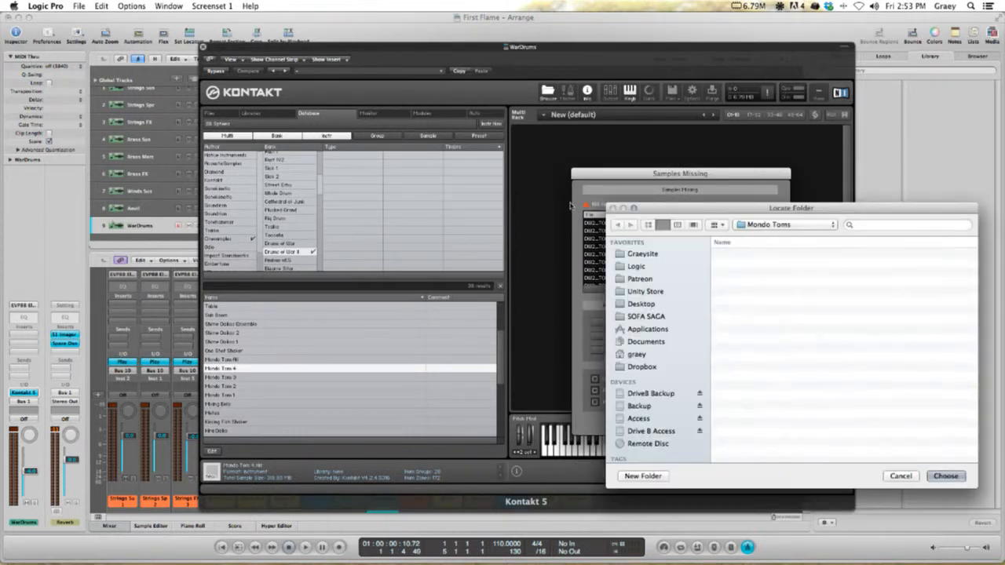
{"action": "left_click_drag", "start_coordinate": [763, 213], "coordinate": [684, 219]}
{"action": "left_click", "coordinate": [690, 229]}
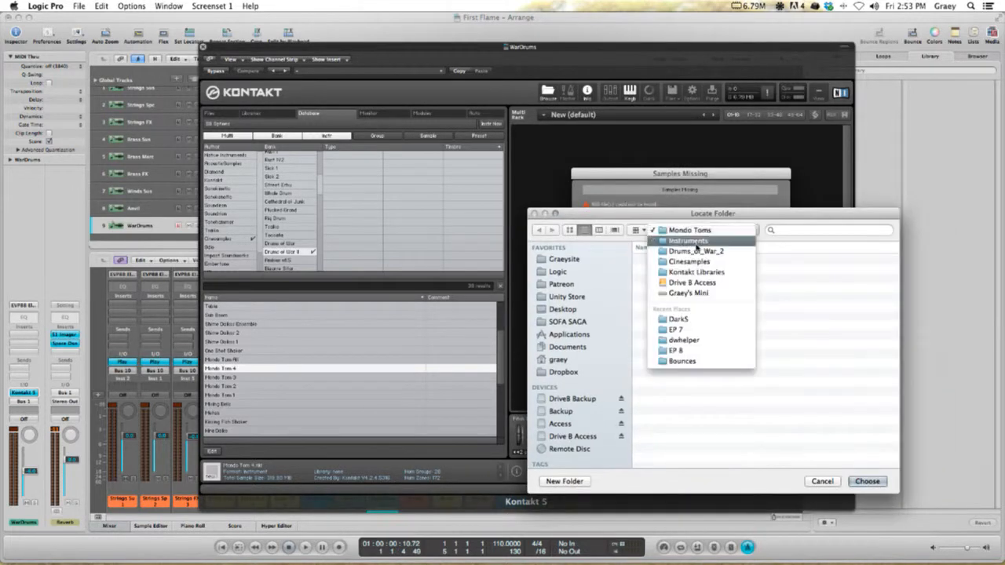
{"action": "left_click", "coordinate": [677, 250]}
{"action": "left_click", "coordinate": [866, 482]}
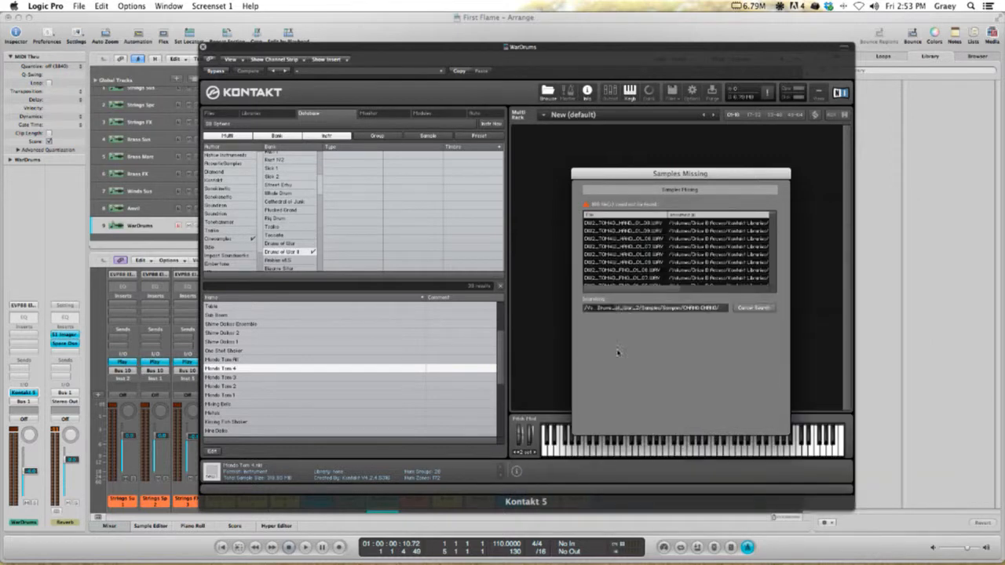
{"action": "left_click", "coordinate": [718, 305]}
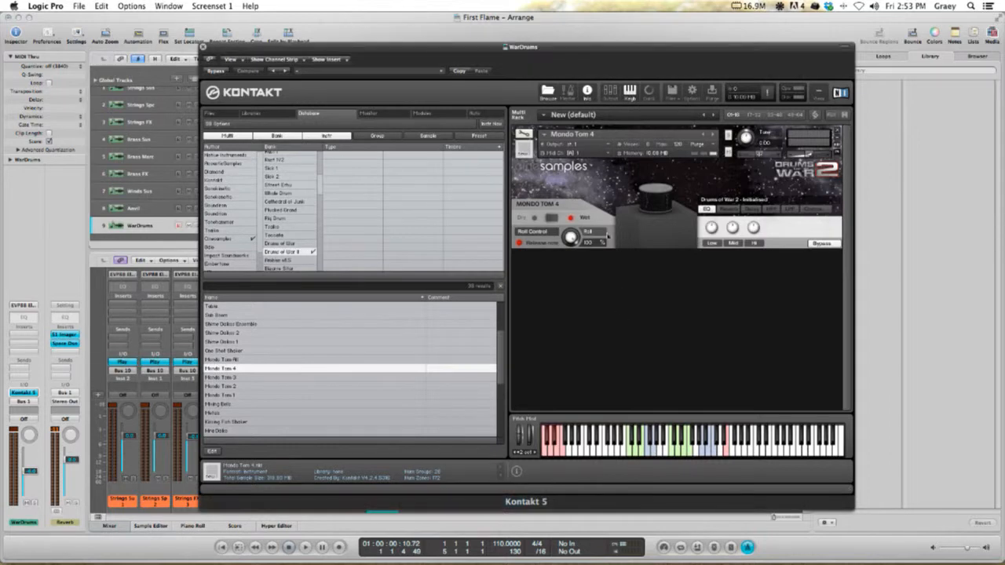
- Add Mondo Tom 2 to the rack and resolve its missing samples from the Drums_of_War_2 folder
{"action": "left_click_drag", "start_coordinate": [285, 386], "coordinate": [606, 302]}
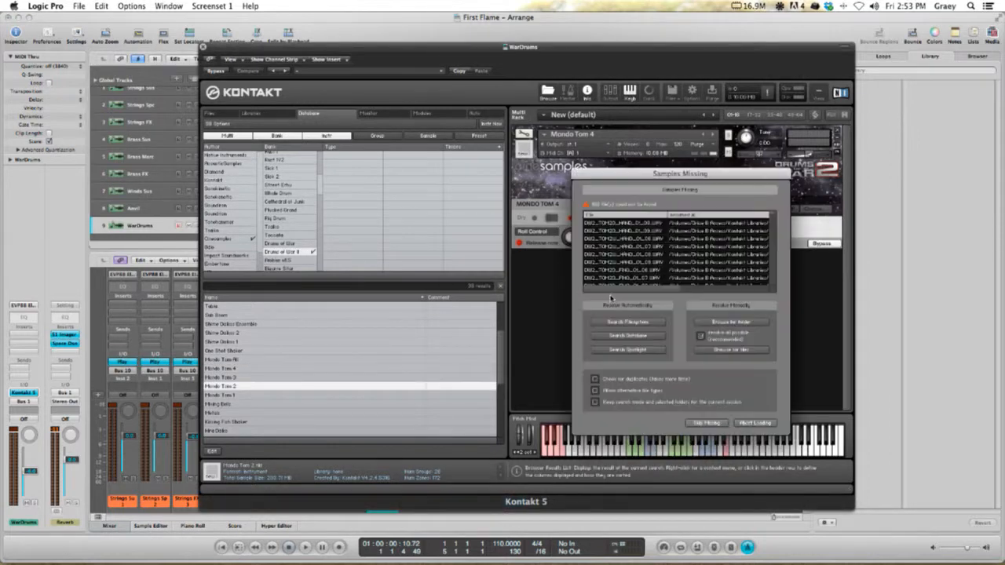
{"action": "left_click", "coordinate": [747, 324]}
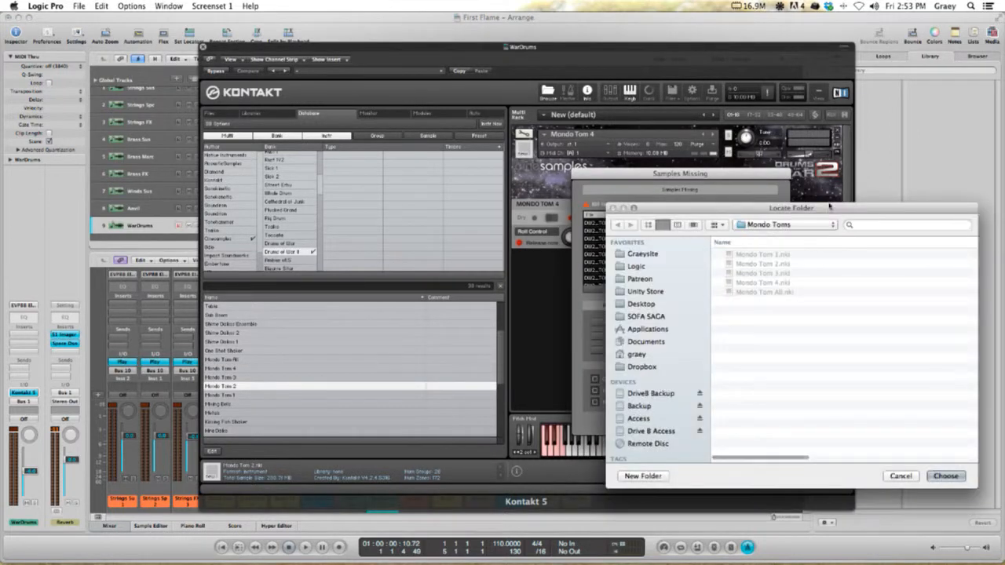
{"action": "left_click", "coordinate": [817, 226]}
{"action": "left_click", "coordinate": [774, 245]}
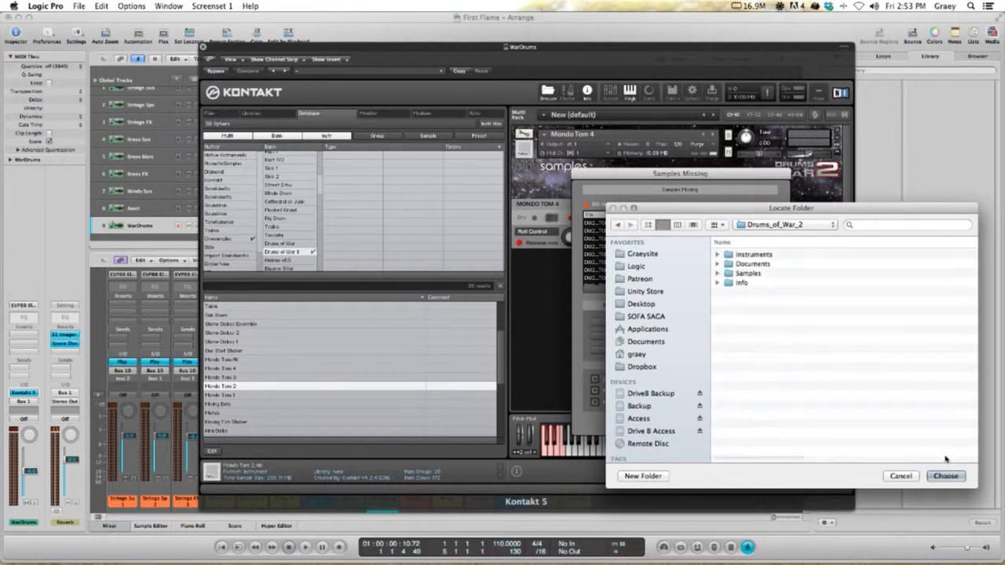
{"action": "left_click", "coordinate": [945, 476]}
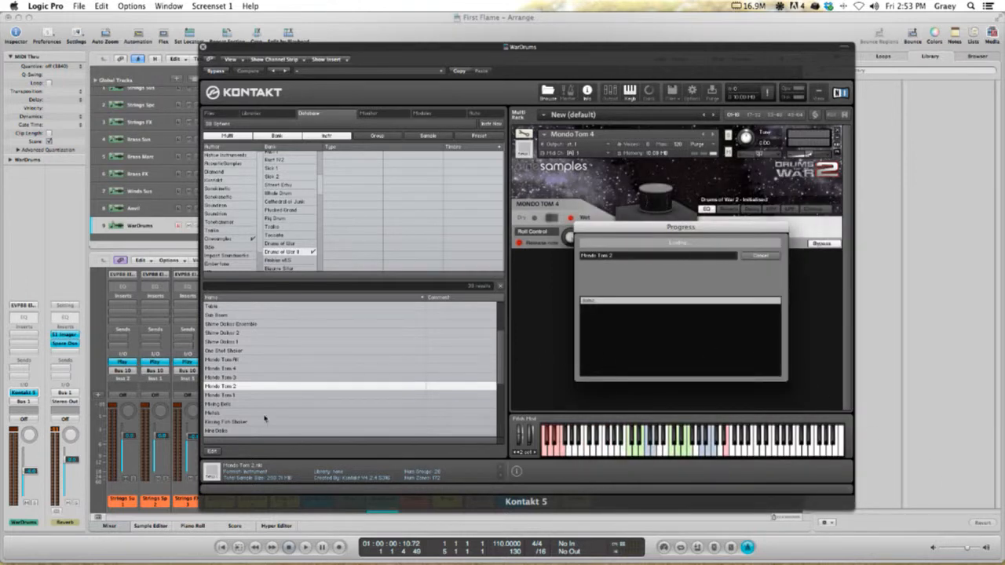
- Add Mondo Tom 1 to the rack and resolve its missing samples from the Drums_of_War_2 folder
{"action": "left_click", "coordinate": [238, 396]}
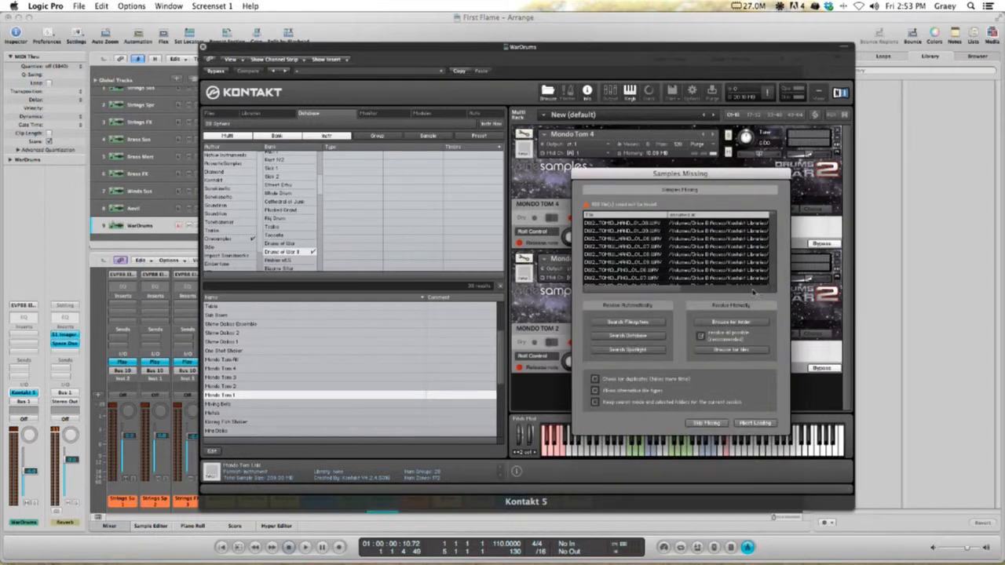
{"action": "left_click", "coordinate": [732, 324]}
{"action": "left_click", "coordinate": [786, 224]}
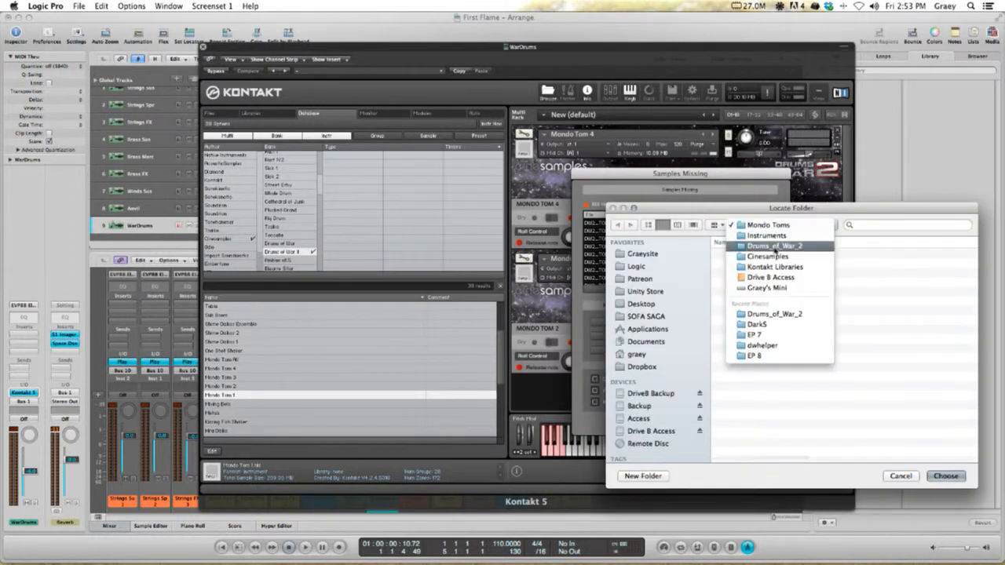
{"action": "left_click", "coordinate": [775, 247]}
{"action": "left_click", "coordinate": [945, 477]}
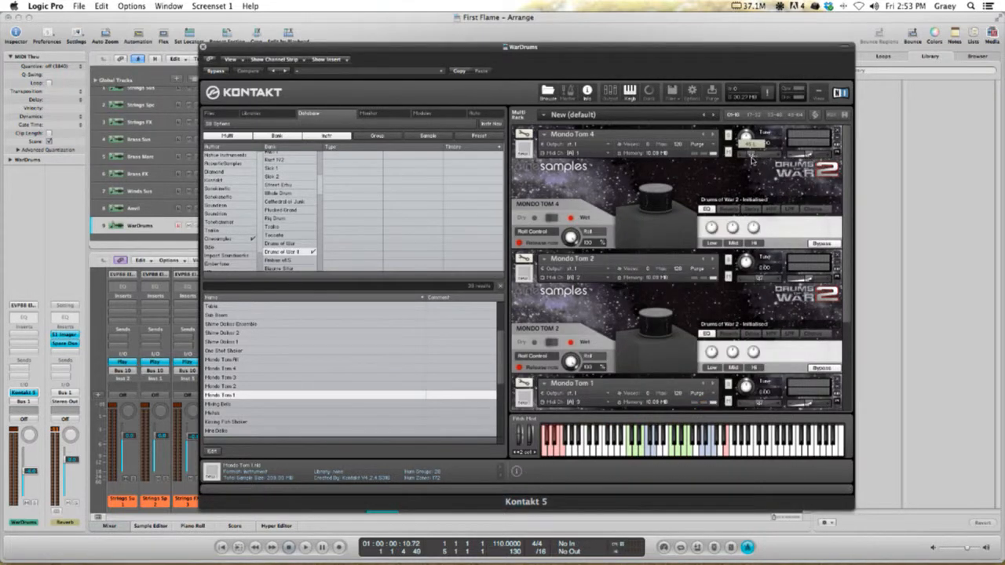
- Pan Mondo Tom 4 to the left and Mondo Tom 1 to the right
{"action": "scroll", "coordinate": [779, 312], "scroll_direction": "down", "scroll_amount": 4}
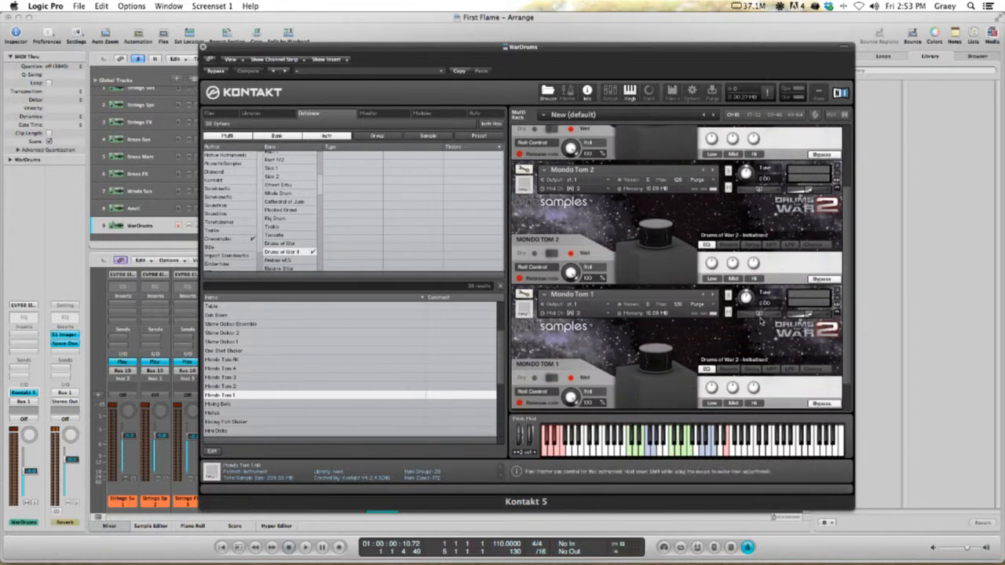
{"action": "left_click_drag", "start_coordinate": [771, 316], "coordinate": [774, 316]}
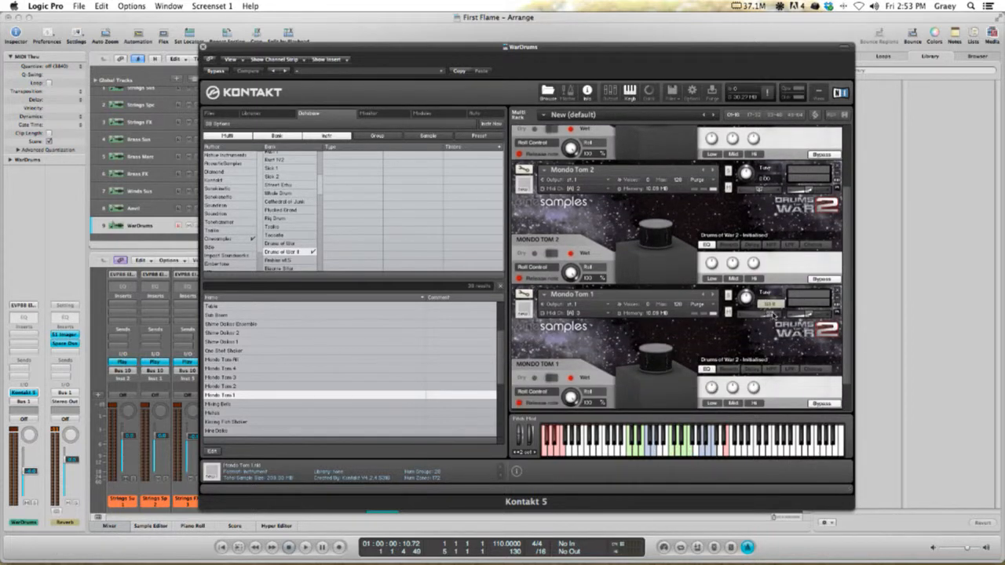
- Switch all three Mondo Toms from wet to dry samples and audition a few of their keys
{"action": "scroll", "coordinate": [778, 330], "scroll_direction": "up", "scroll_amount": 3}
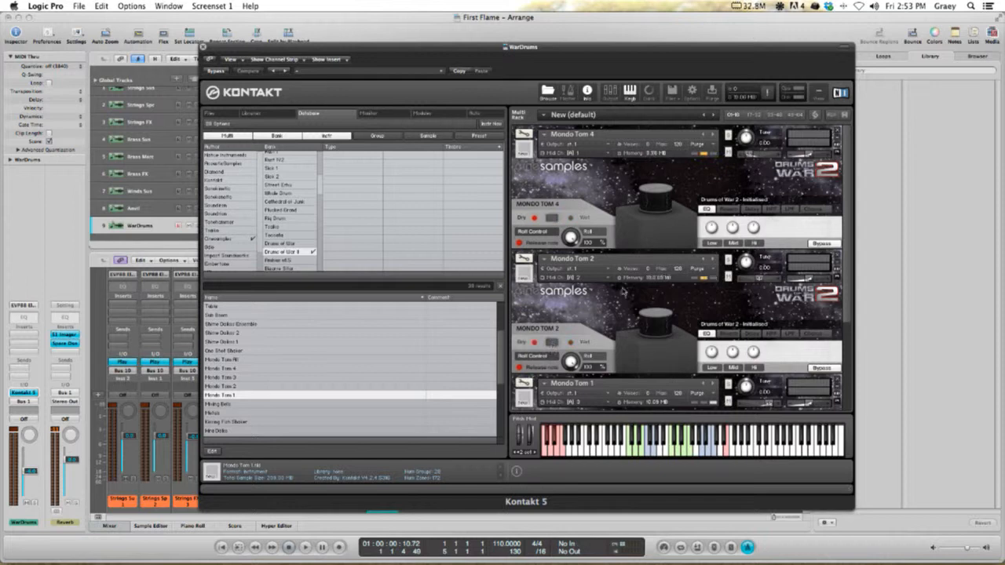
{"action": "scroll", "coordinate": [554, 348], "scroll_direction": "down", "scroll_amount": 3}
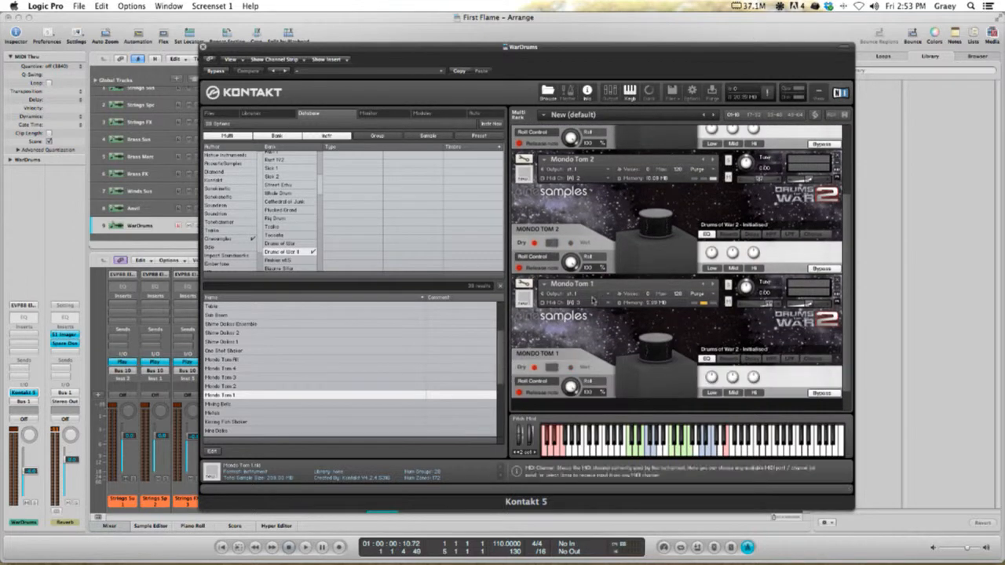
{"action": "scroll", "coordinate": [629, 235], "scroll_direction": "up", "scroll_amount": 3}
{"action": "scroll", "coordinate": [629, 225], "scroll_direction": "down", "scroll_amount": 3}
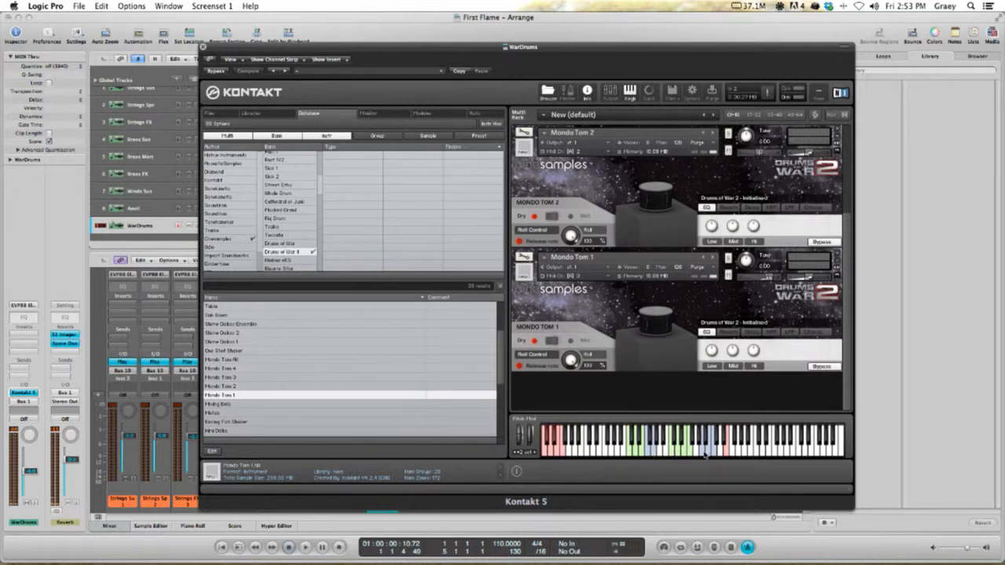
{"action": "left_click", "coordinate": [705, 454]}
{"action": "left_click", "coordinate": [718, 453]}
- Set Mondo Tom 2 and Mondo Tom 1 to MIDI channel 1 on Port A, and close the Kontakt window
{"action": "scroll", "coordinate": [673, 321], "scroll_direction": "up", "scroll_amount": 3}
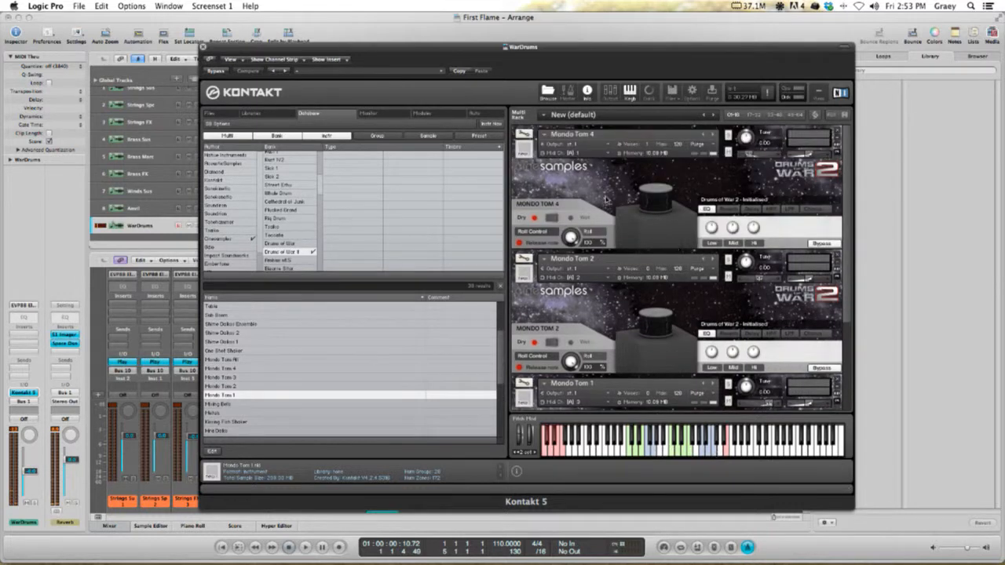
{"action": "left_click", "coordinate": [583, 280]}
{"action": "mouse_move", "coordinate": [588, 297]}
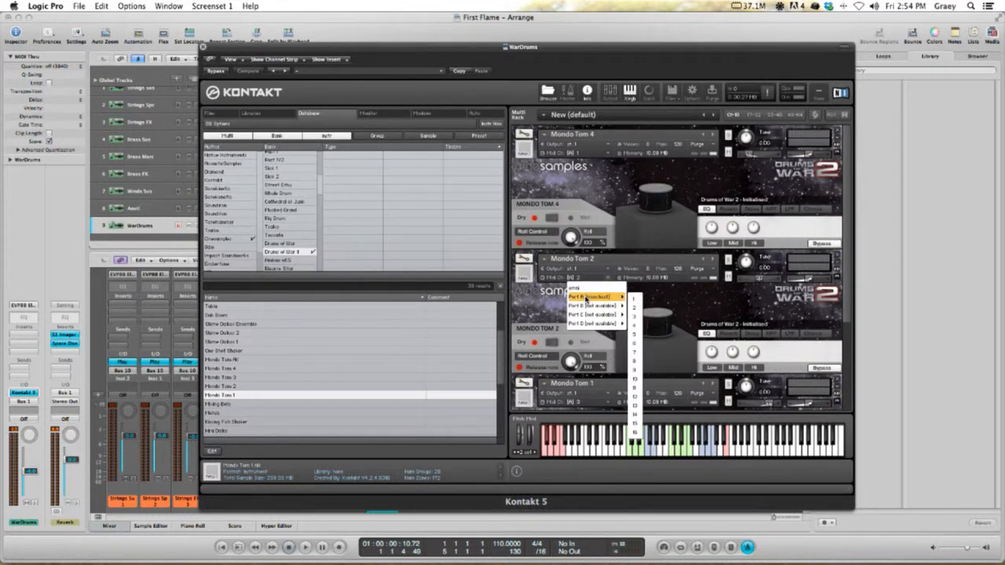
{"action": "left_click", "coordinate": [634, 300]}
{"action": "scroll", "coordinate": [586, 318], "scroll_direction": "down", "scroll_amount": 1}
{"action": "scroll", "coordinate": [586, 318], "scroll_direction": "down", "scroll_amount": 1}
{"action": "left_click", "coordinate": [574, 370]}
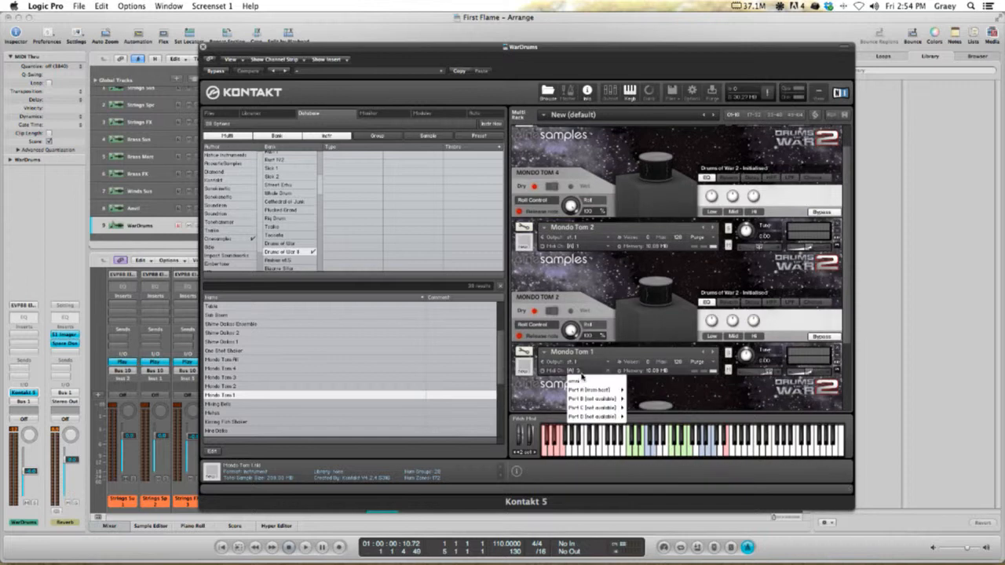
{"action": "mouse_move", "coordinate": [623, 387]}
{"action": "left_click", "coordinate": [638, 360]}
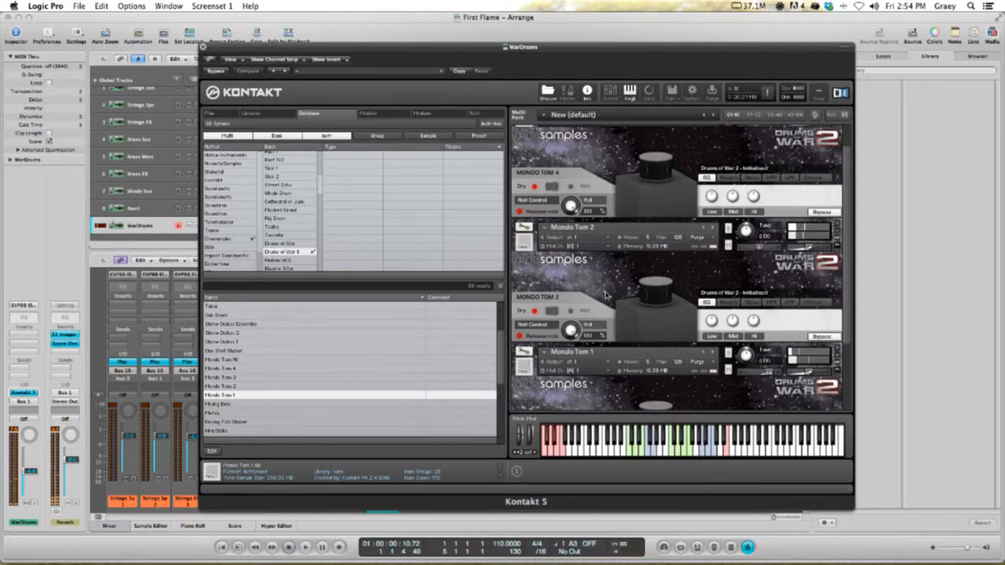
{"action": "left_click", "coordinate": [202, 48]}
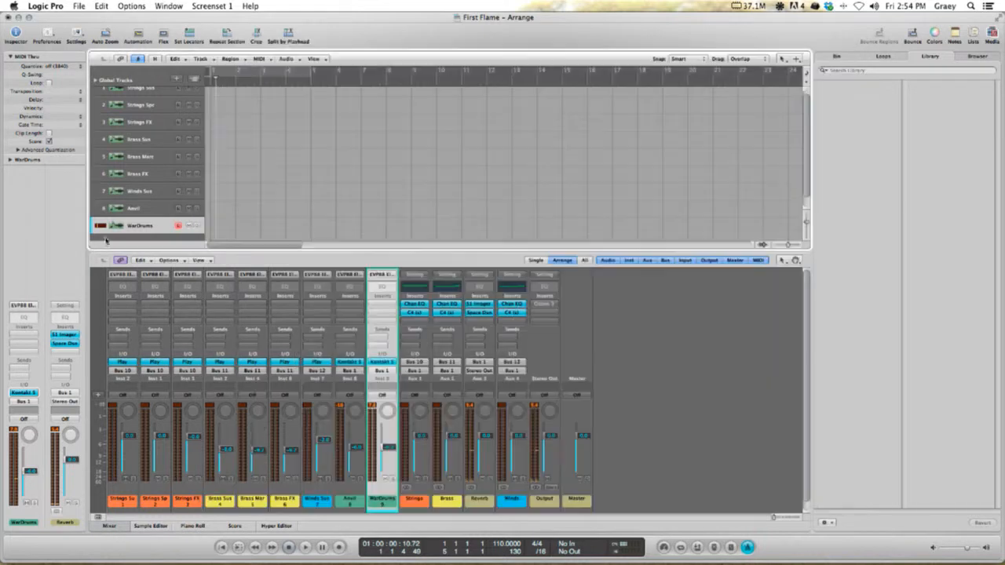
- Insert a Compressor on the WarDrums channel and load the Opto Toms preset from the drum settings
{"action": "left_click", "coordinate": [24, 336]}
{"action": "mouse_move", "coordinate": [30, 384]}
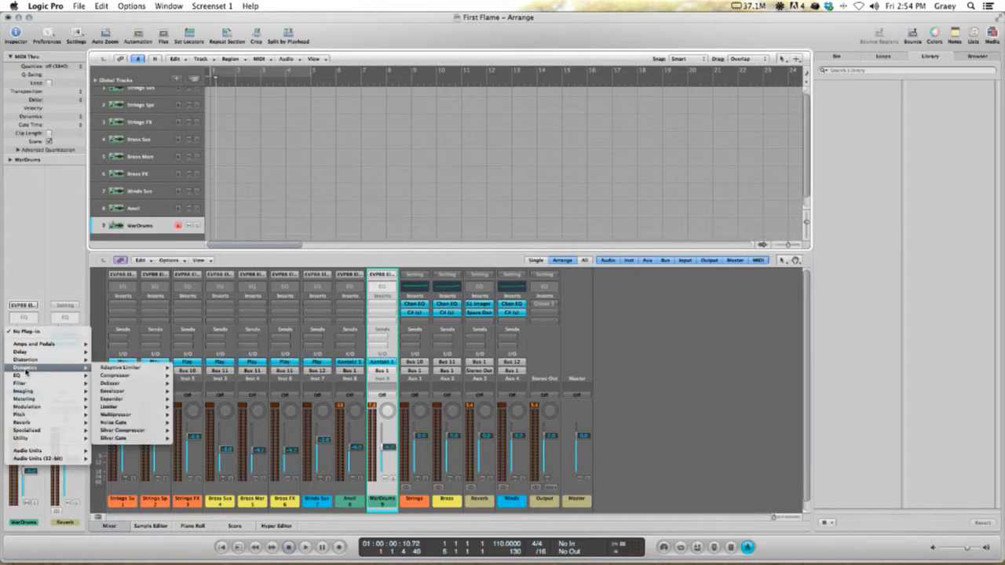
{"action": "left_click", "coordinate": [182, 377]}
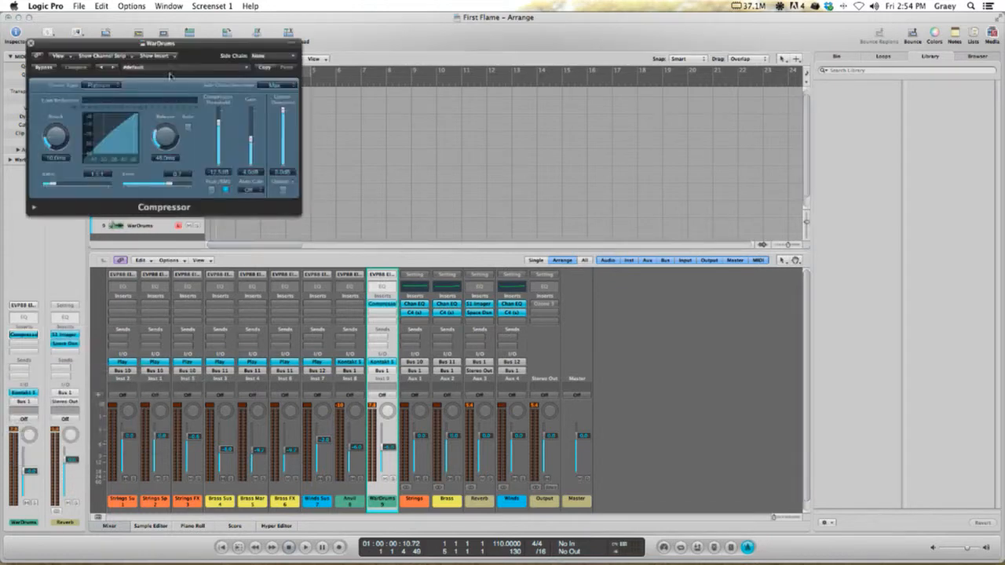
{"action": "left_click_drag", "start_coordinate": [168, 65], "coordinate": [315, 106]}
{"action": "left_click", "coordinate": [344, 109]}
{"action": "mouse_move", "coordinate": [407, 229]}
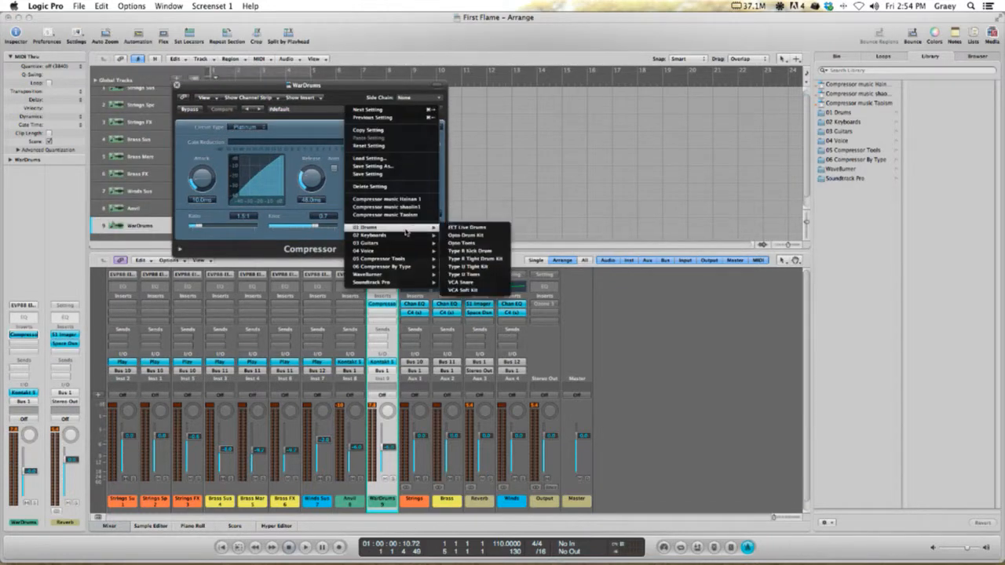
{"action": "left_click", "coordinate": [308, 241]}
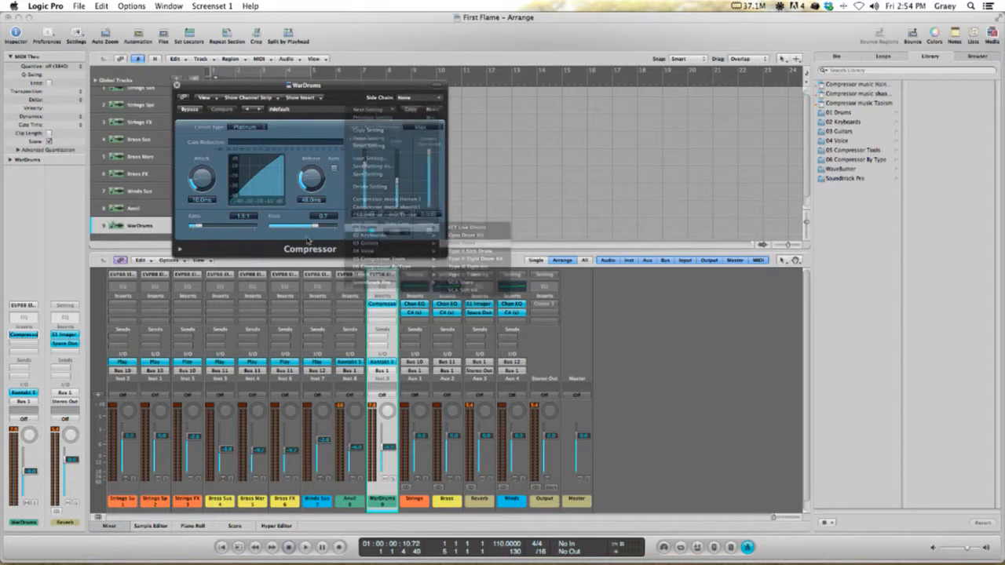
- Adjust the WarDrums compressor's ratio, with attack 9.0 ms, threshold about -15 dB and knee 0.5, and close it
{"action": "left_click_drag", "start_coordinate": [219, 228], "coordinate": [203, 229]}
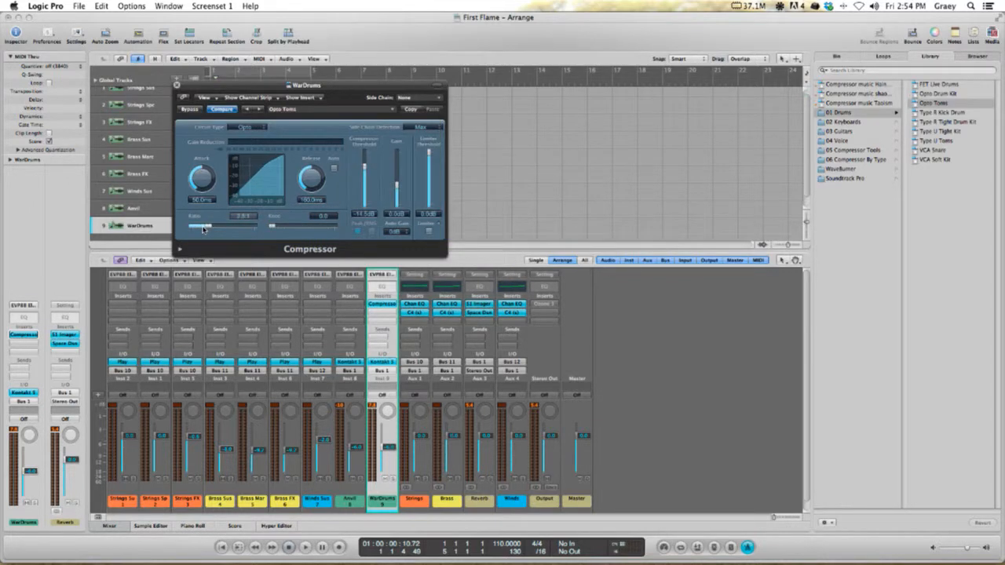
{"action": "left_click_drag", "start_coordinate": [203, 182], "coordinate": [204, 196]}
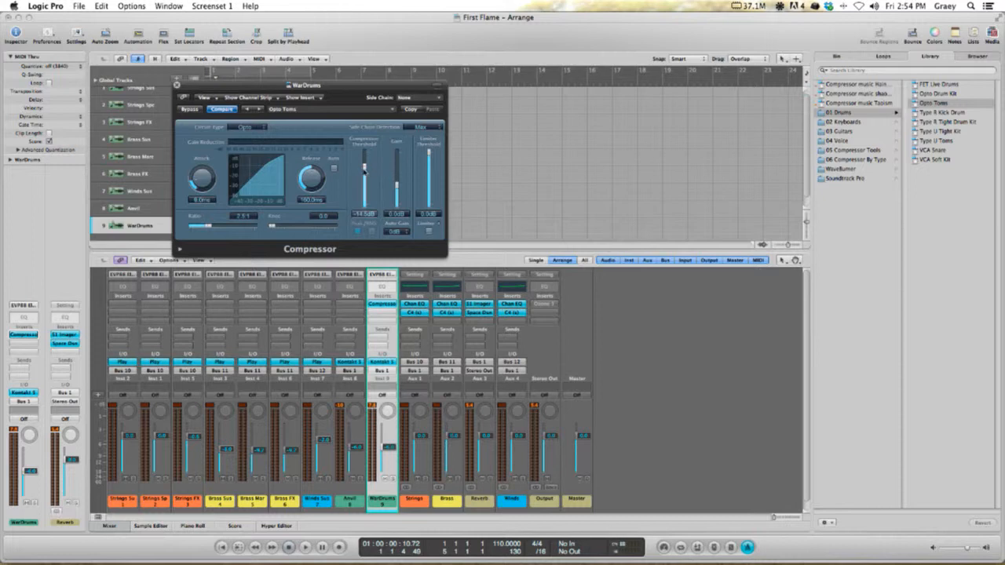
{"action": "left_click_drag", "start_coordinate": [364, 167], "coordinate": [364, 164]}
{"action": "left_click_drag", "start_coordinate": [293, 233], "coordinate": [321, 230]}
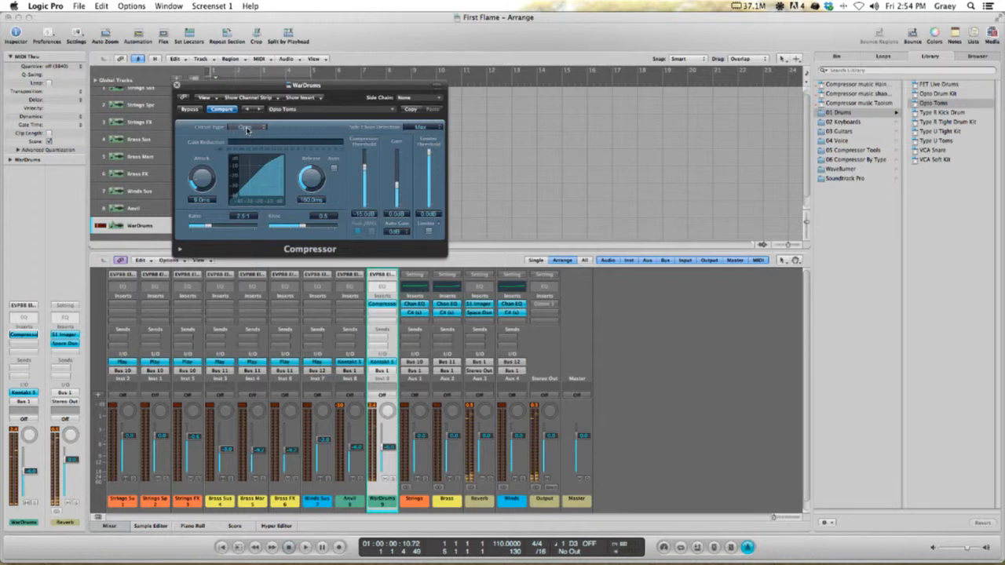
{"action": "left_click", "coordinate": [177, 85]}
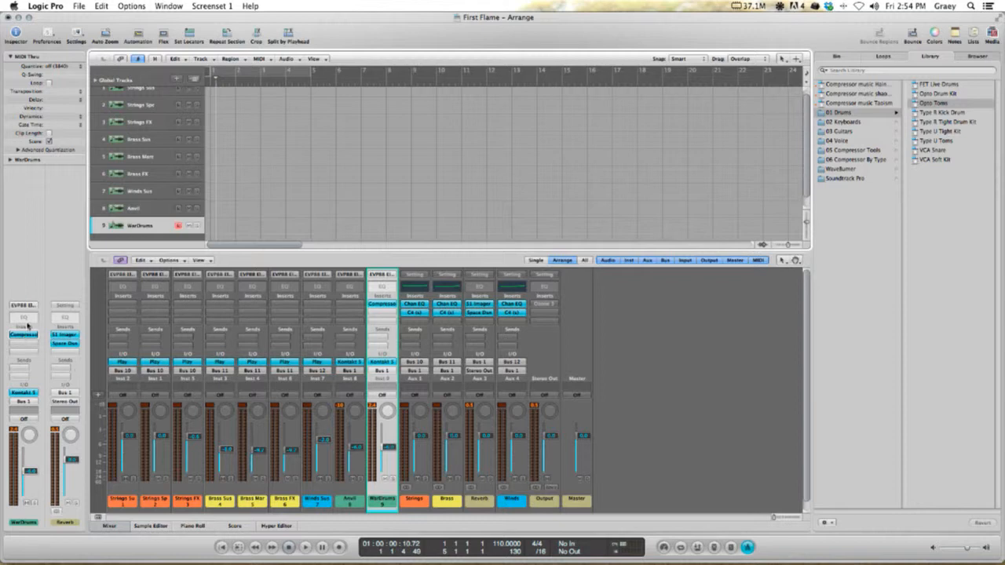
- Add a Channel EQ to the WarDrums channel and set its master gain to -6 dB
{"action": "double_click", "coordinate": [26, 318]}
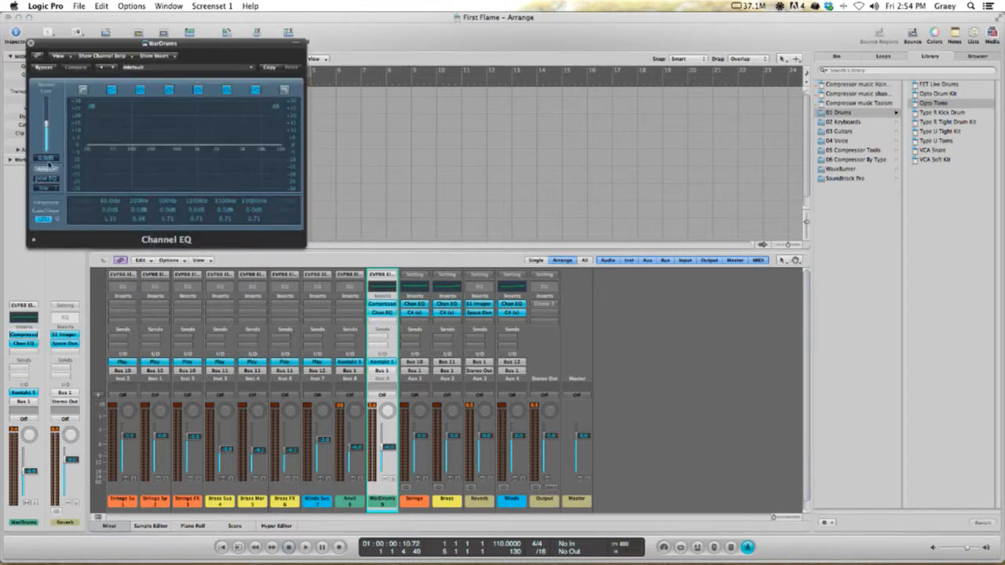
{"action": "type", "text": "-6"}
{"action": "key", "text": "Return"}
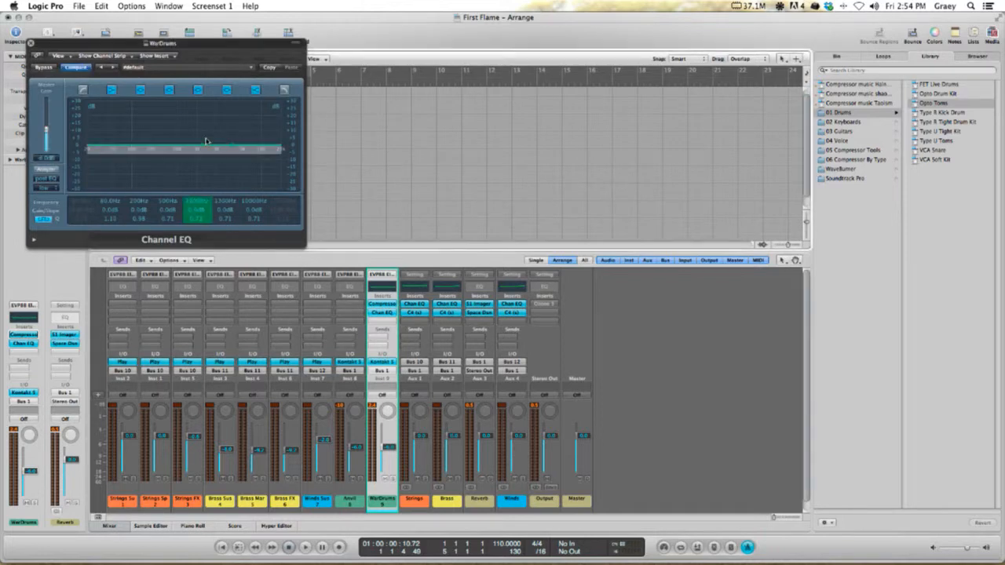
- Boost the EQ's 200 Hz band, turn on the analyzer, and retune that boost to about 124 Hz
{"action": "left_click_drag", "start_coordinate": [141, 209], "coordinate": [135, 206]}
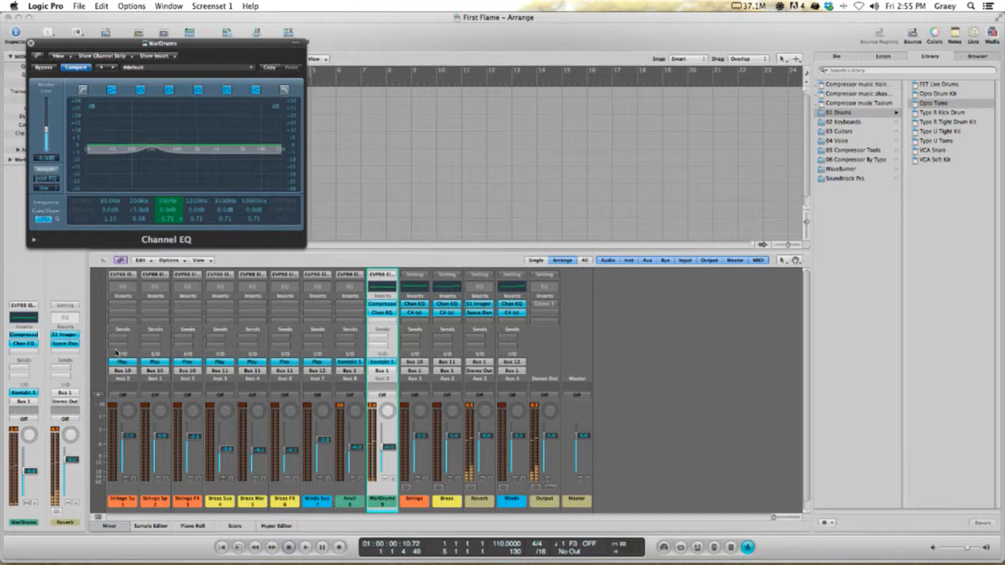
{"action": "left_click", "coordinate": [45, 168]}
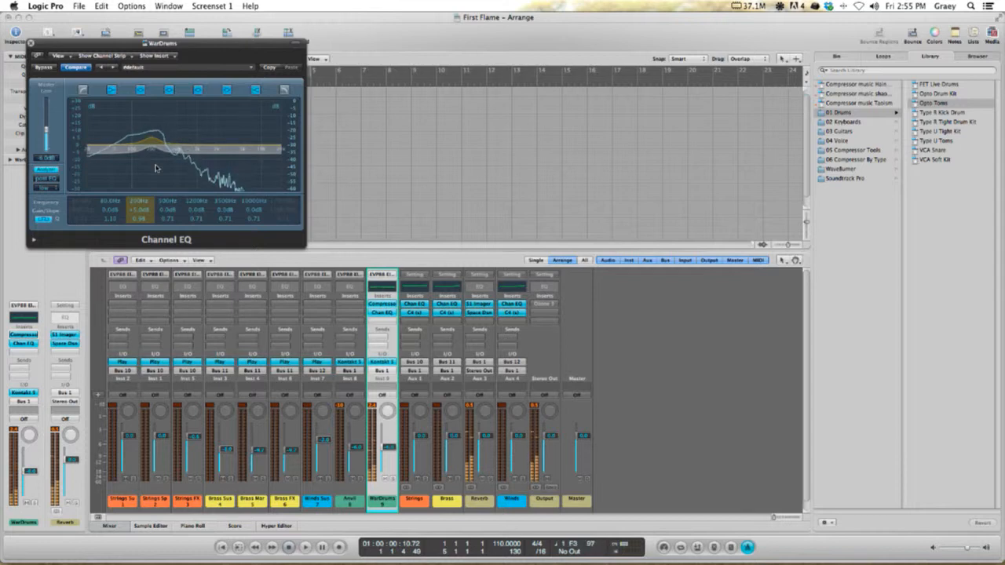
{"action": "left_click_drag", "start_coordinate": [144, 208], "coordinate": [144, 223]}
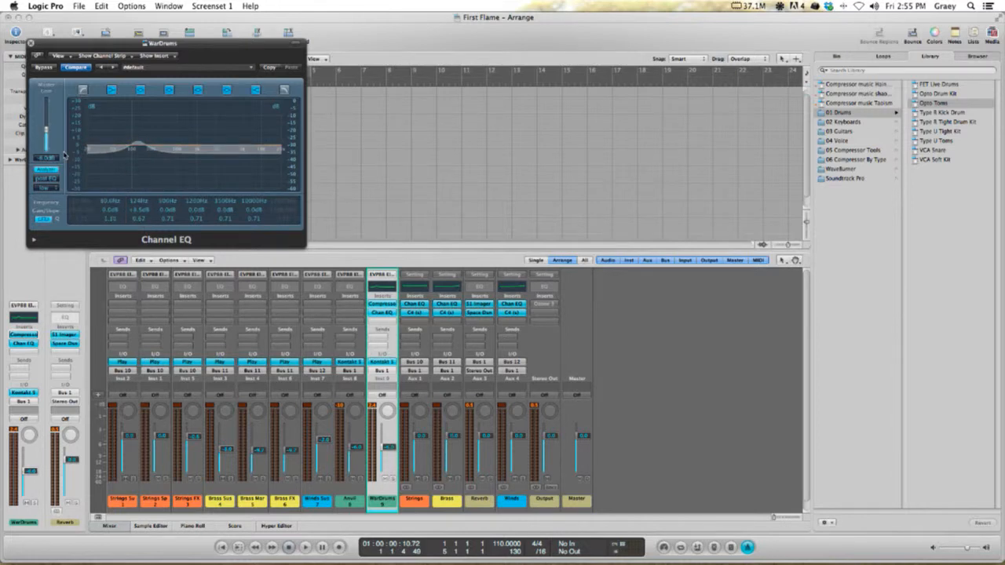
- Boost the EQ's 1200 Hz band by 4 dB, shift the low boost to about 91 Hz at +5 dB, and close the EQ
{"action": "left_click_drag", "start_coordinate": [197, 210], "coordinate": [198, 209]}
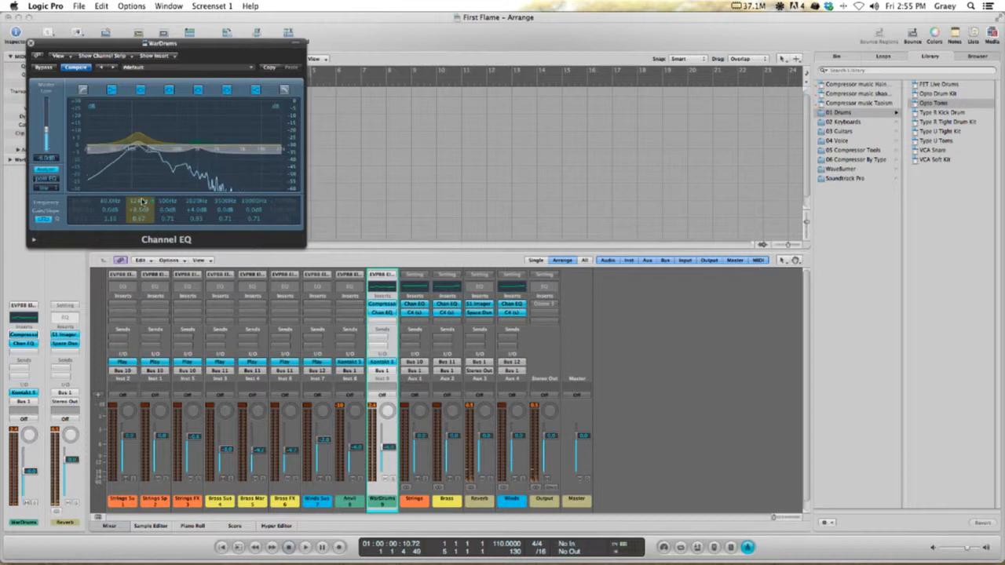
{"action": "left_click_drag", "start_coordinate": [141, 209], "coordinate": [141, 210]}
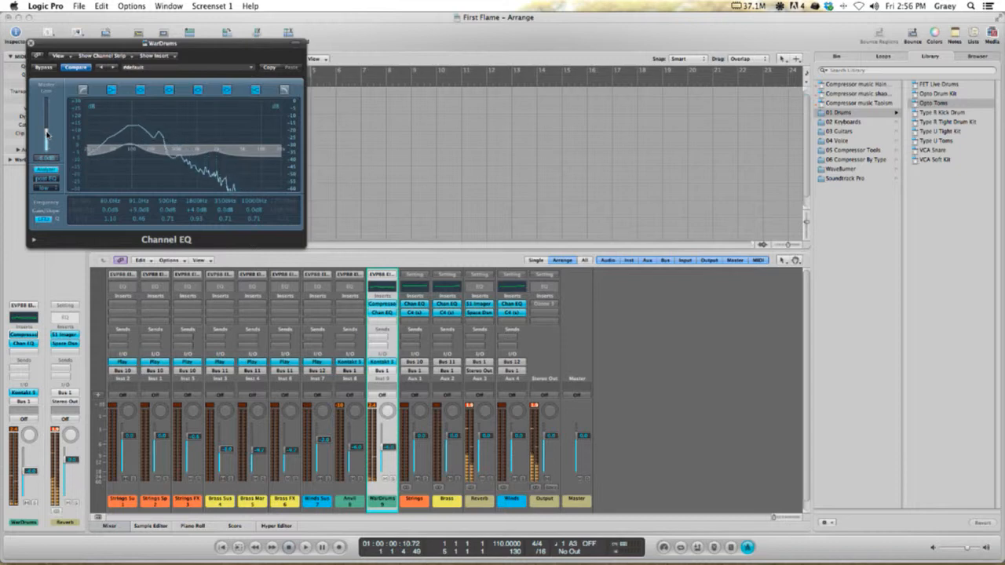
{"action": "left_click_drag", "start_coordinate": [47, 135], "coordinate": [48, 132]}
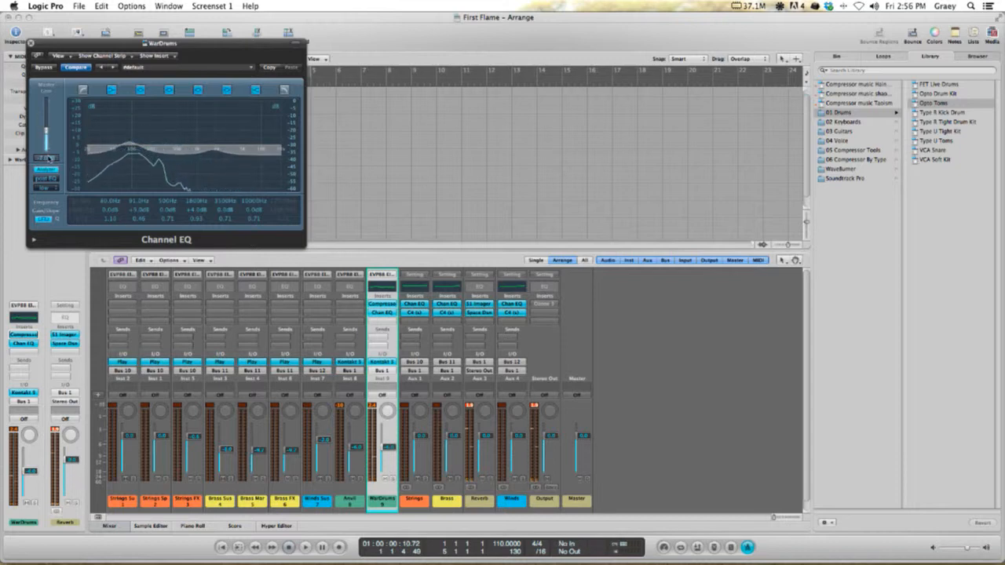
{"action": "left_click", "coordinate": [30, 43]}
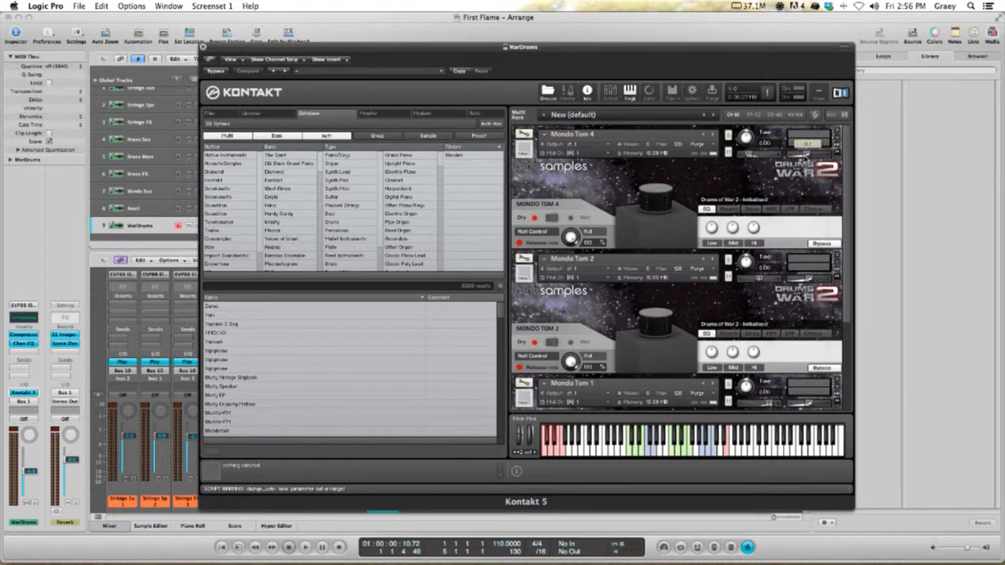
- Adjust the Mondo Toms' instrument volumes in the WarDrums Kontakt rack
{"action": "scroll", "coordinate": [771, 338], "scroll_direction": "down", "scroll_amount": 2}
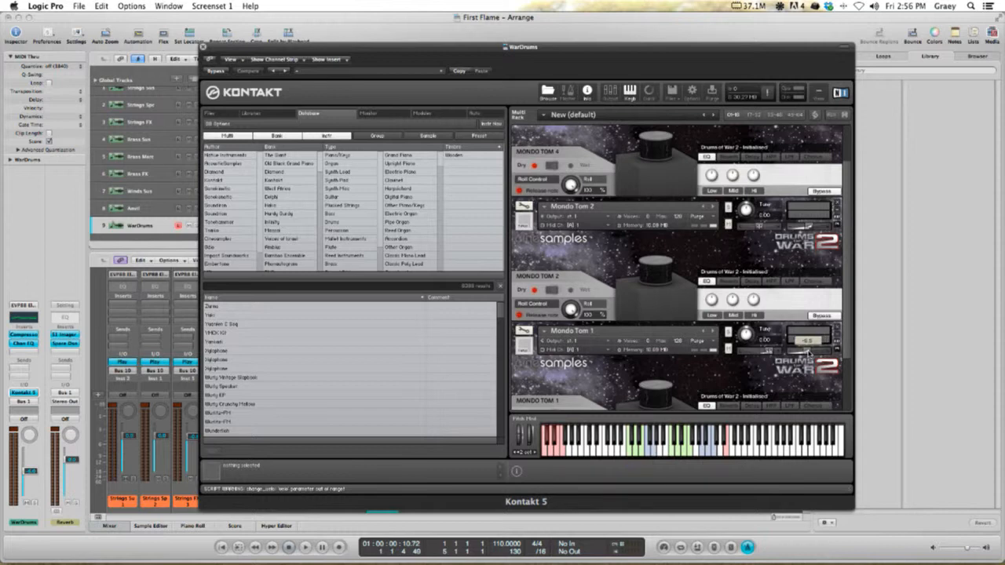
{"action": "scroll", "coordinate": [809, 345], "scroll_direction": "up", "scroll_amount": 2}
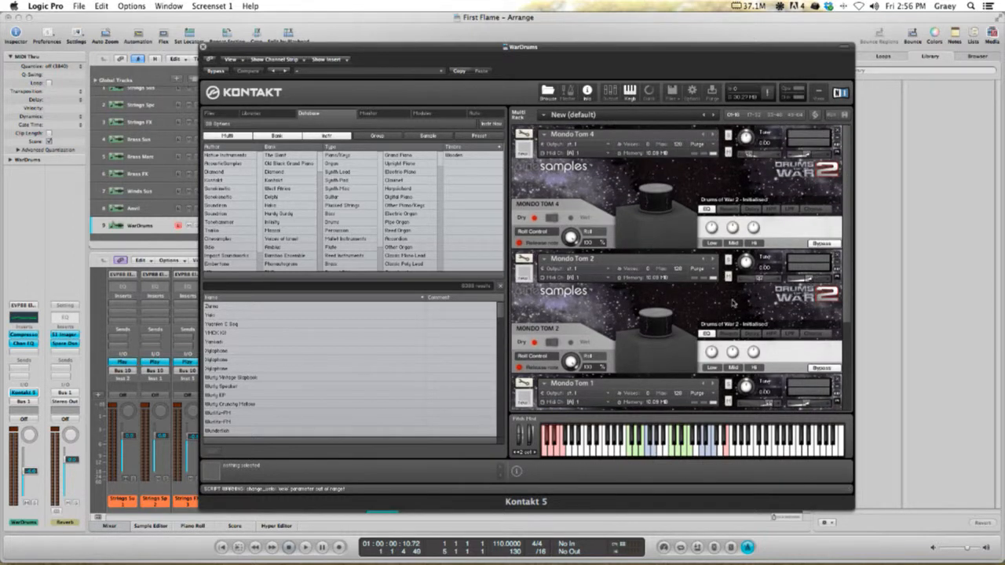
- Audition Mondo Tom 2 in solo on several keys, and play the three toms together with solo off
{"action": "left_click", "coordinate": [651, 454]}
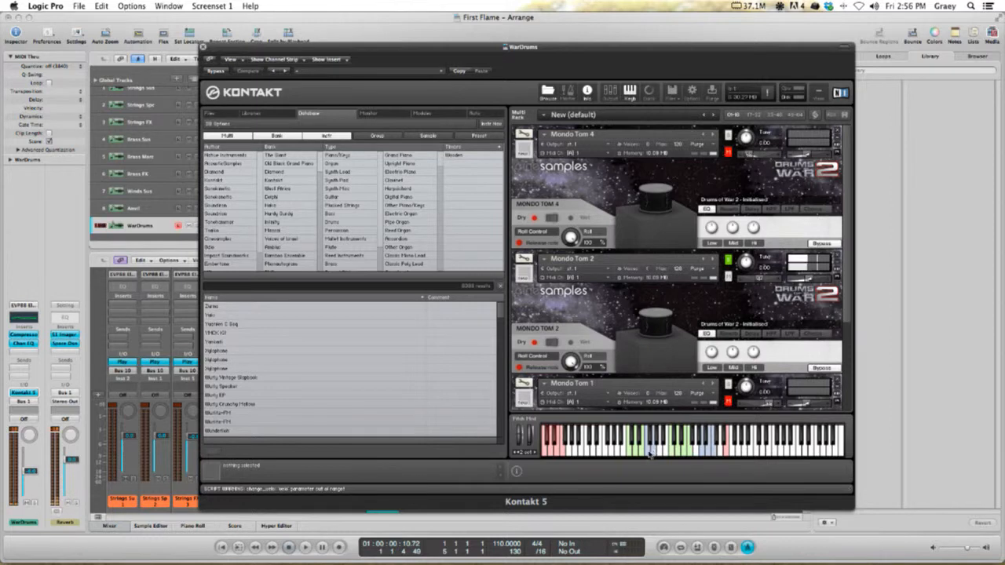
{"action": "left_click", "coordinate": [701, 453]}
{"action": "left_click", "coordinate": [705, 453]}
{"action": "left_click", "coordinate": [710, 451]}
{"action": "left_click", "coordinate": [729, 260]}
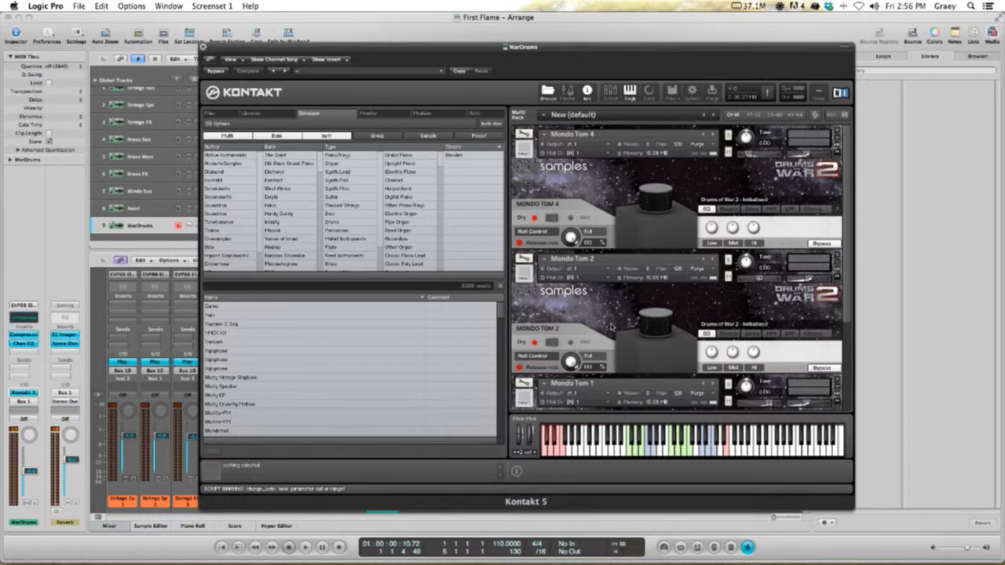
{"action": "left_click", "coordinate": [730, 450]}
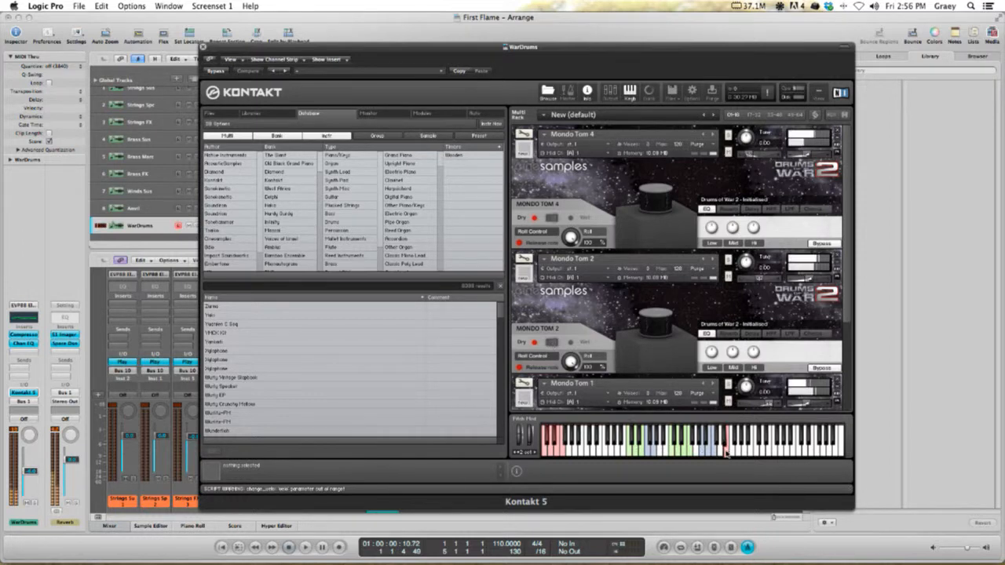
- Audition a high drum key repeatedly in the WarDrums Kontakt rack and close the instrument window
{"action": "left_click", "coordinate": [726, 453]}
{"action": "left_click", "coordinate": [727, 452]}
{"action": "left_click", "coordinate": [728, 452]}
{"action": "left_click", "coordinate": [728, 452]}
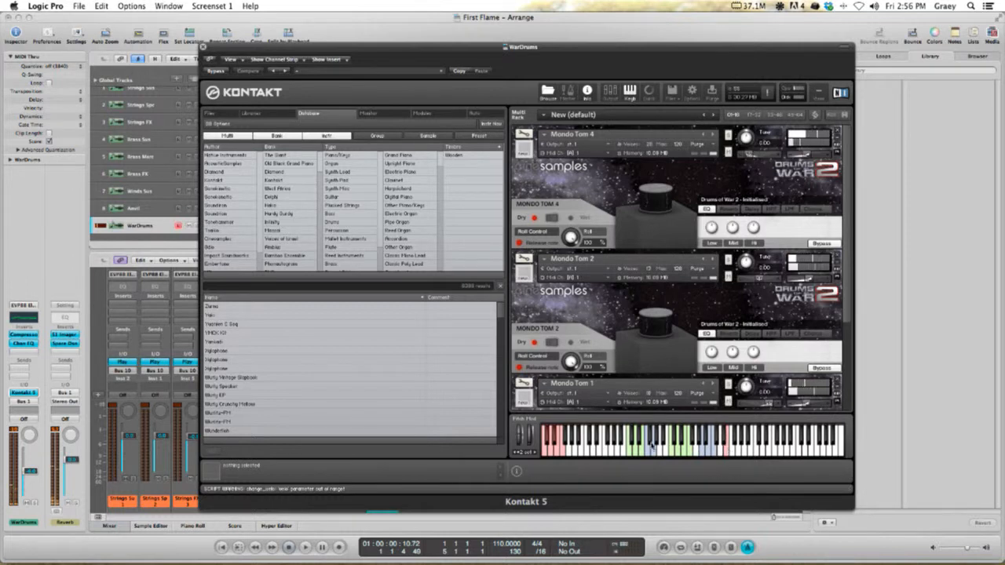
{"action": "left_click", "coordinate": [204, 47]}
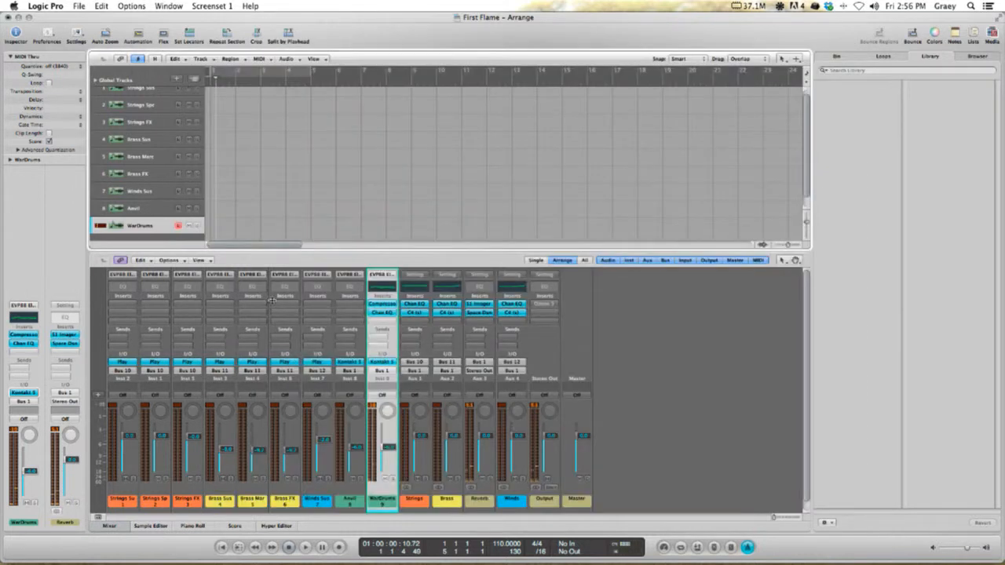
- Reroute the WarDrums channel's output from the reverb bus to Stereo Output
{"action": "left_click", "coordinate": [477, 505]}
{"action": "left_click", "coordinate": [370, 497]}
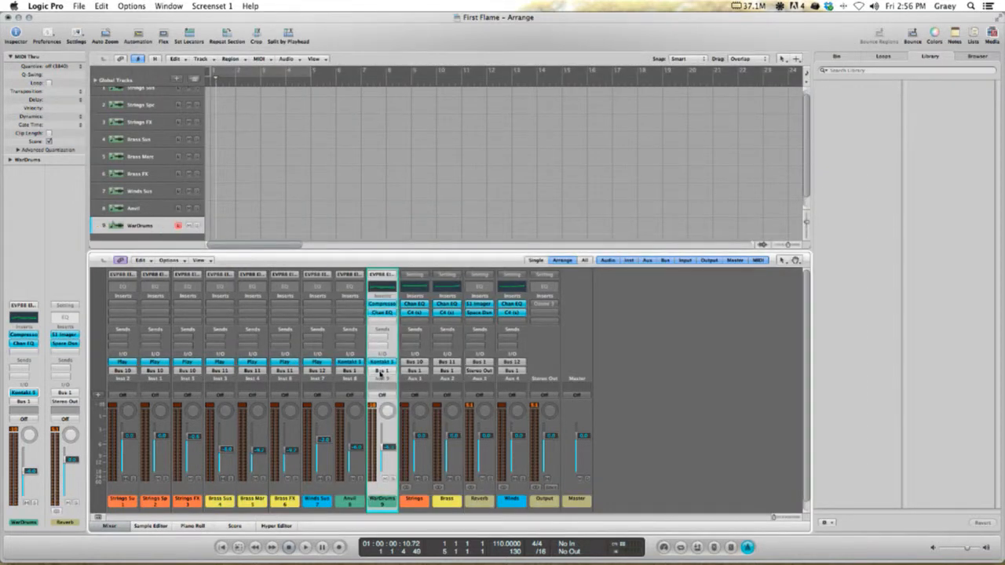
{"action": "left_click", "coordinate": [380, 371]}
{"action": "mouse_move", "coordinate": [389, 397]}
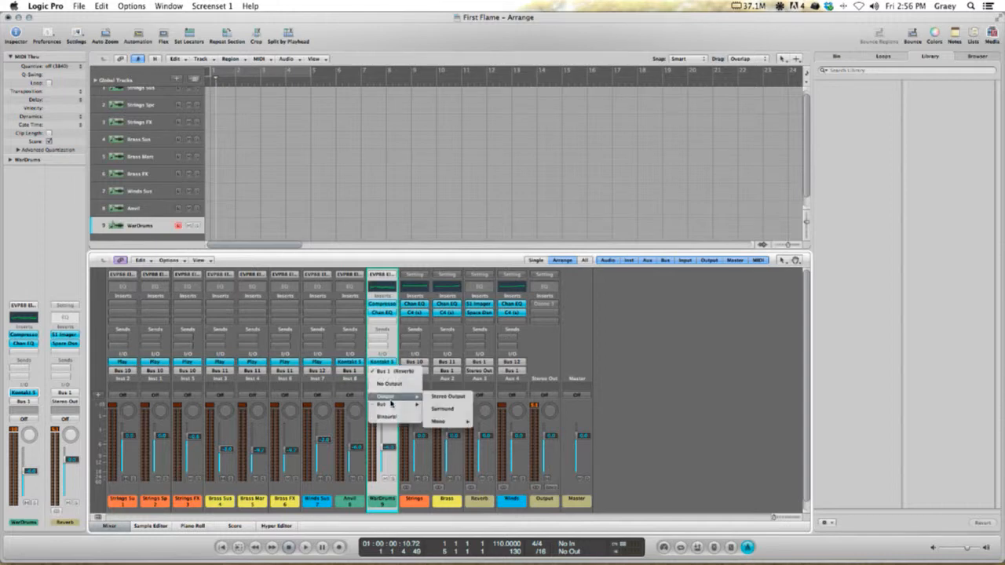
{"action": "left_click", "coordinate": [446, 398]}
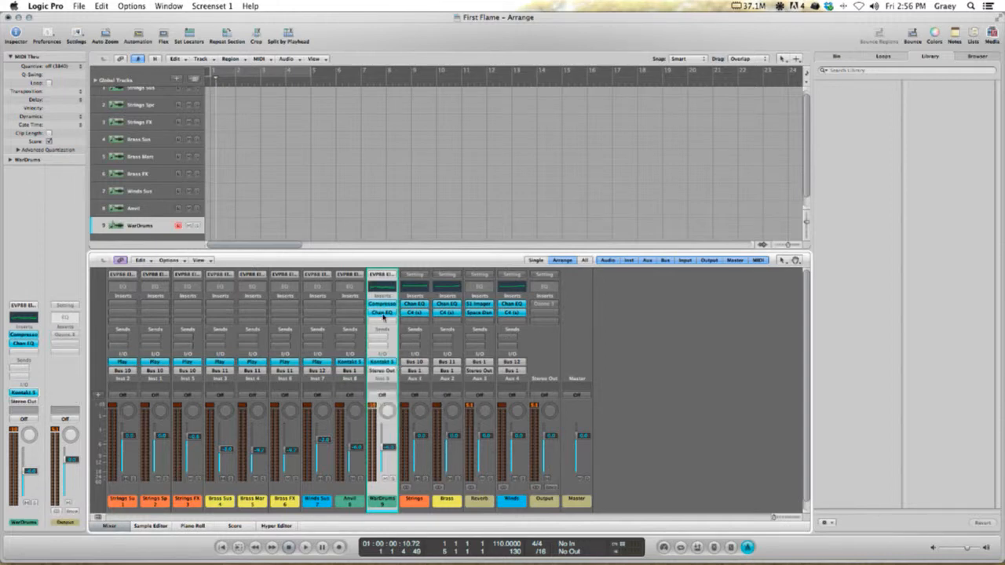
- Insert a Space Designer reverb after the Channel EQ on the WarDrums channel
{"action": "left_click", "coordinate": [393, 320]}
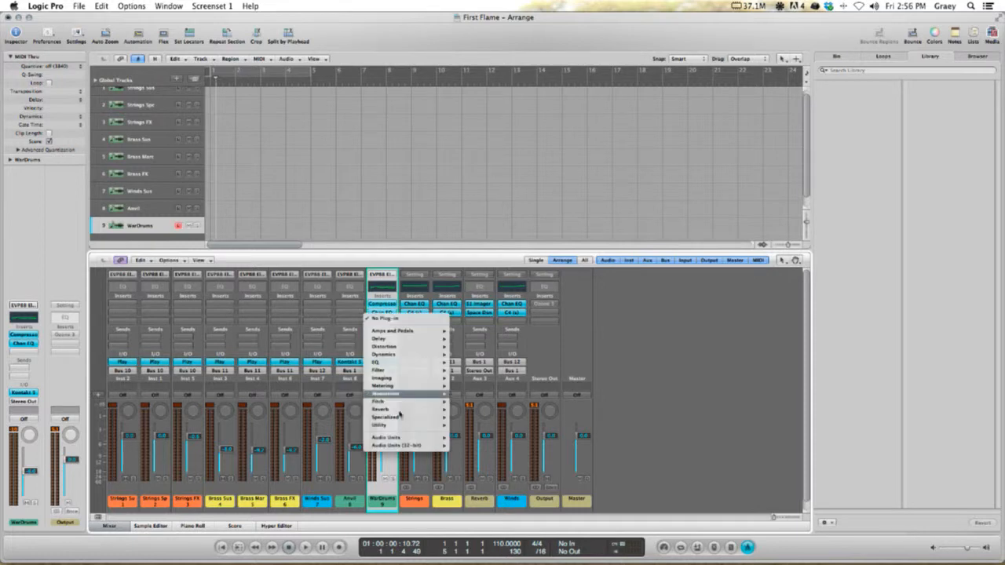
{"action": "mouse_move", "coordinate": [400, 437]}
{"action": "mouse_move", "coordinate": [471, 461]}
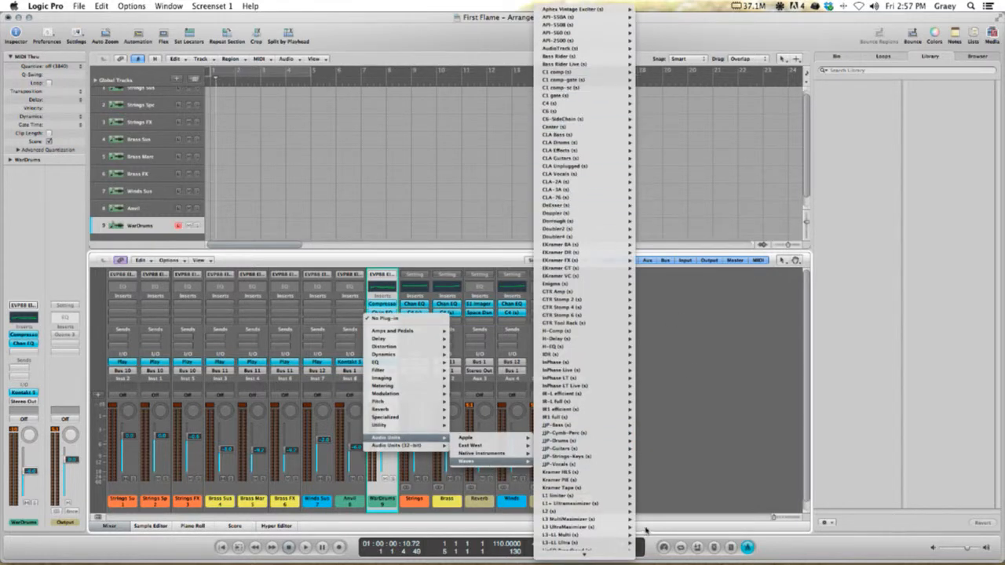
{"action": "mouse_move", "coordinate": [405, 411]}
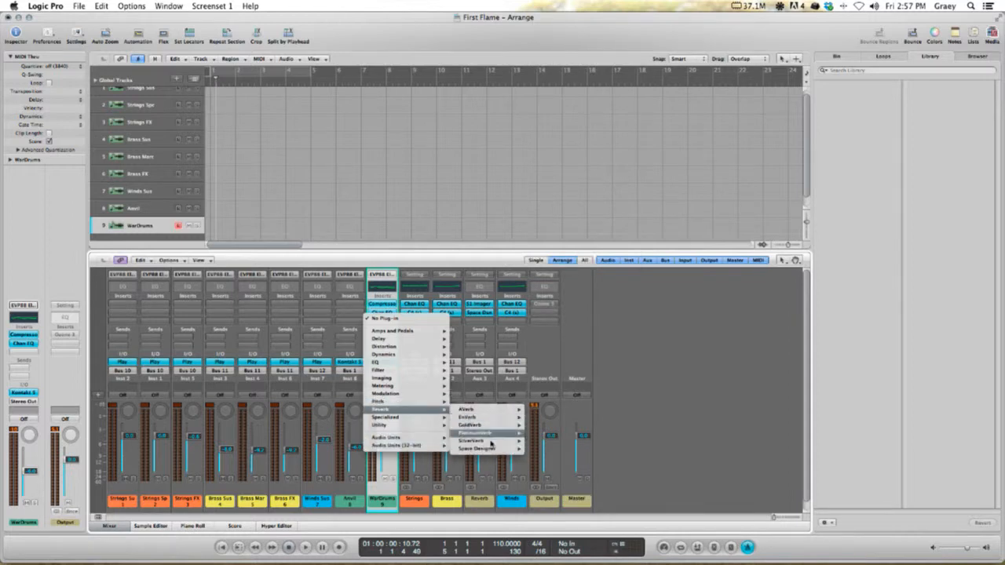
{"action": "mouse_move", "coordinate": [502, 449]}
{"action": "left_click", "coordinate": [540, 450]}
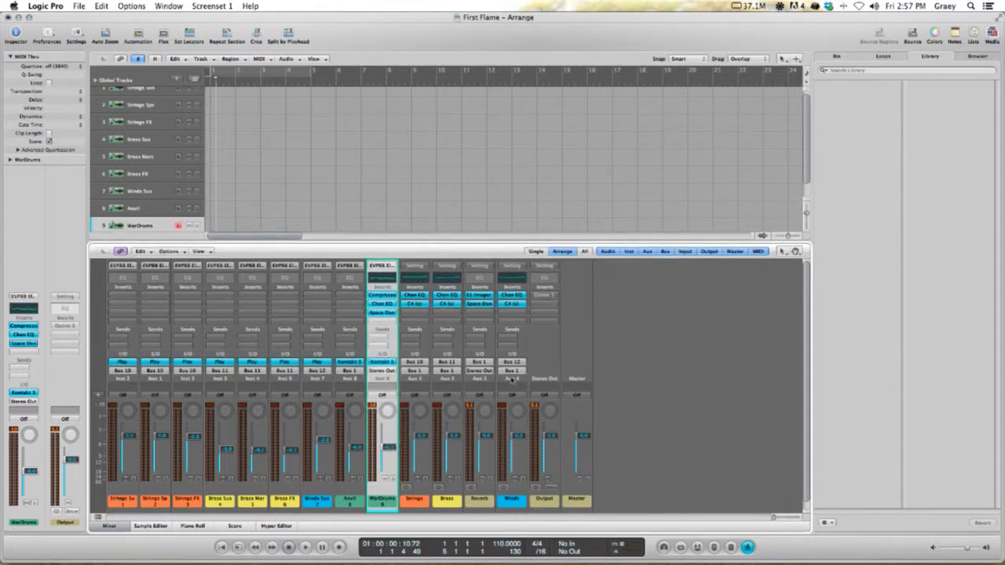
{"action": "left_click_drag", "start_coordinate": [243, 44], "coordinate": [508, 234]}
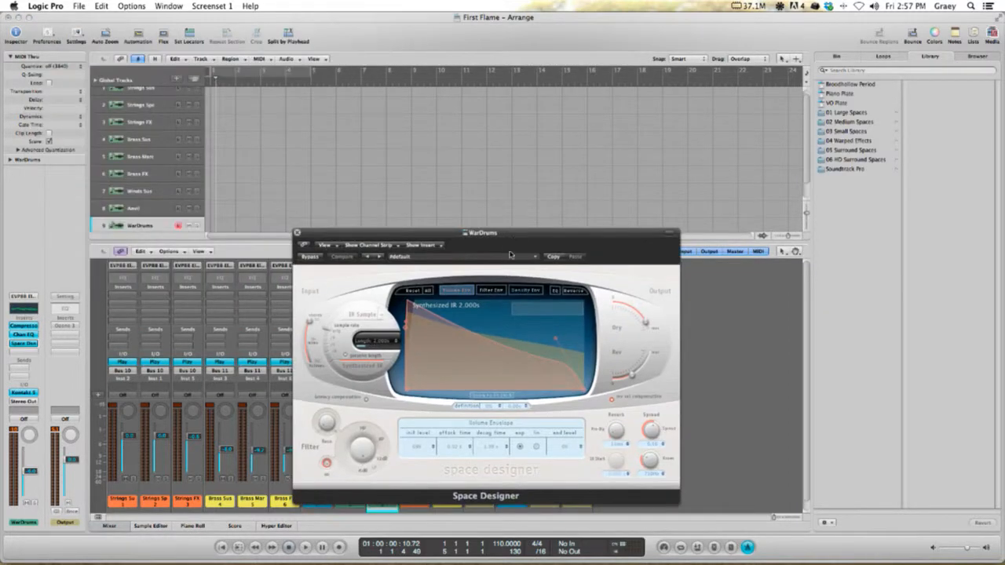
- Load the 03.4s Warm Hall preset from Large Spaces > Halls into WarDrums' Space Designer and close the plug-in
{"action": "left_click", "coordinate": [510, 254]}
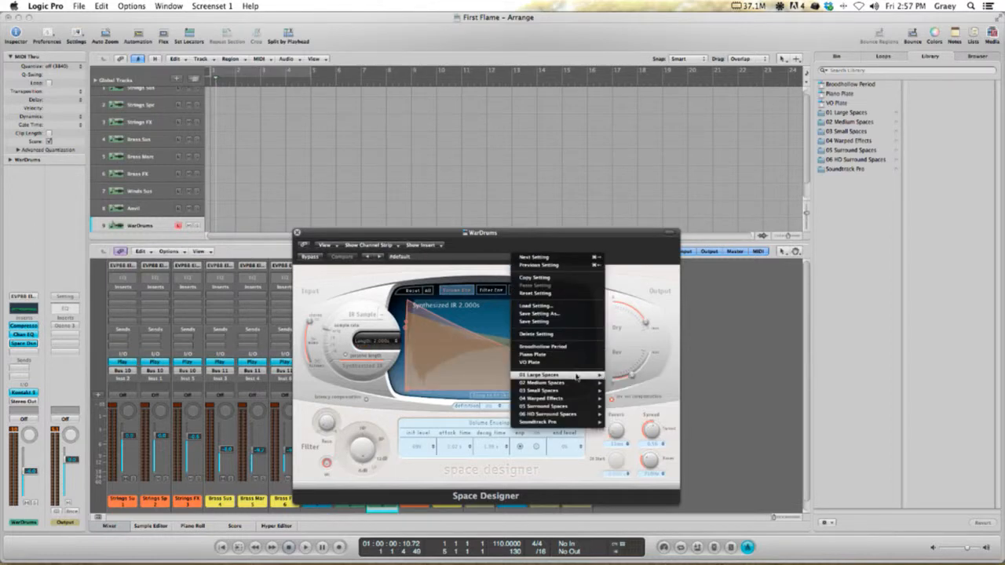
{"action": "mouse_move", "coordinate": [577, 376]}
{"action": "mouse_move", "coordinate": [634, 383]}
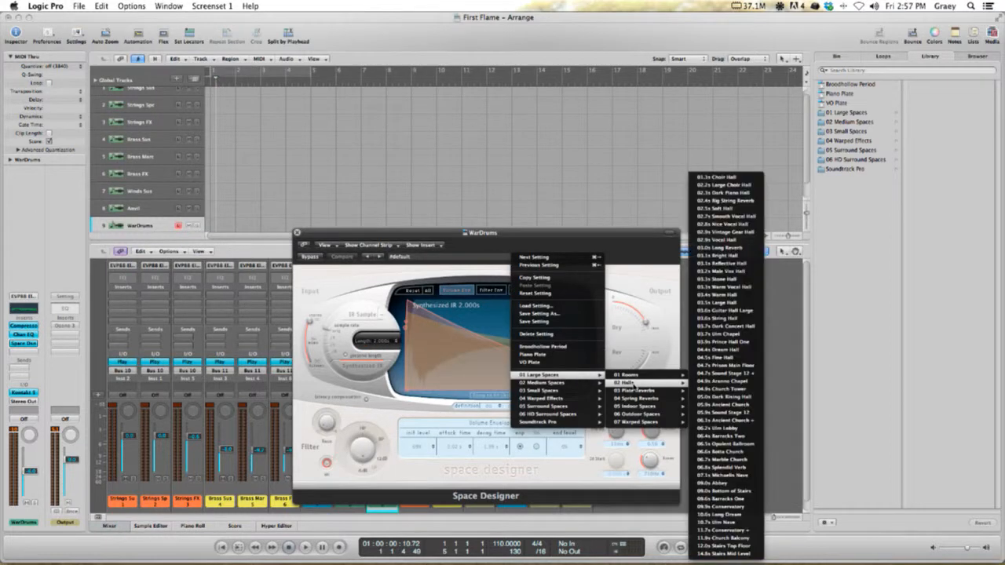
{"action": "left_click", "coordinate": [741, 297]}
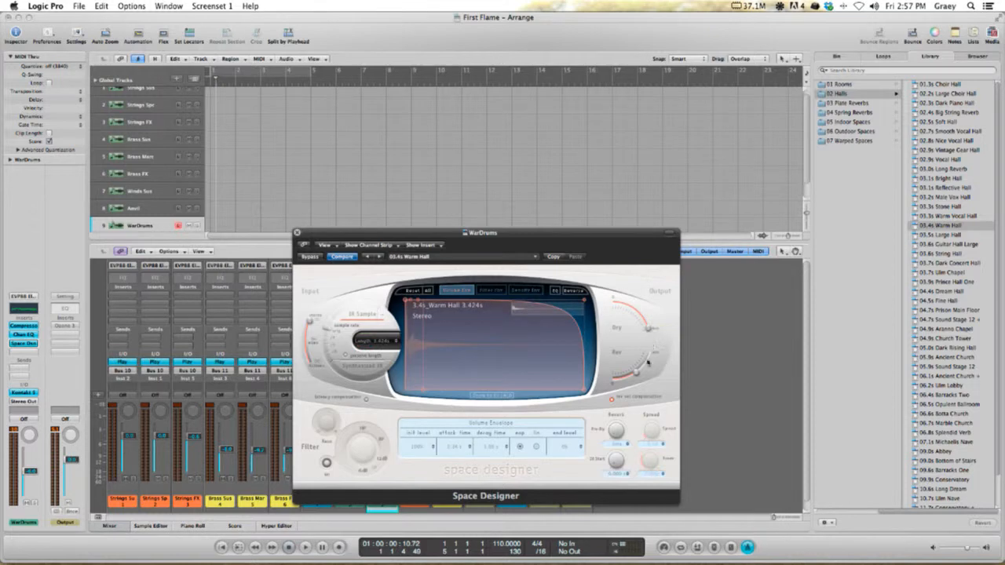
{"action": "mouse_move", "coordinate": [636, 376]}
{"action": "left_click_drag", "start_coordinate": [442, 234], "coordinate": [425, 154]}
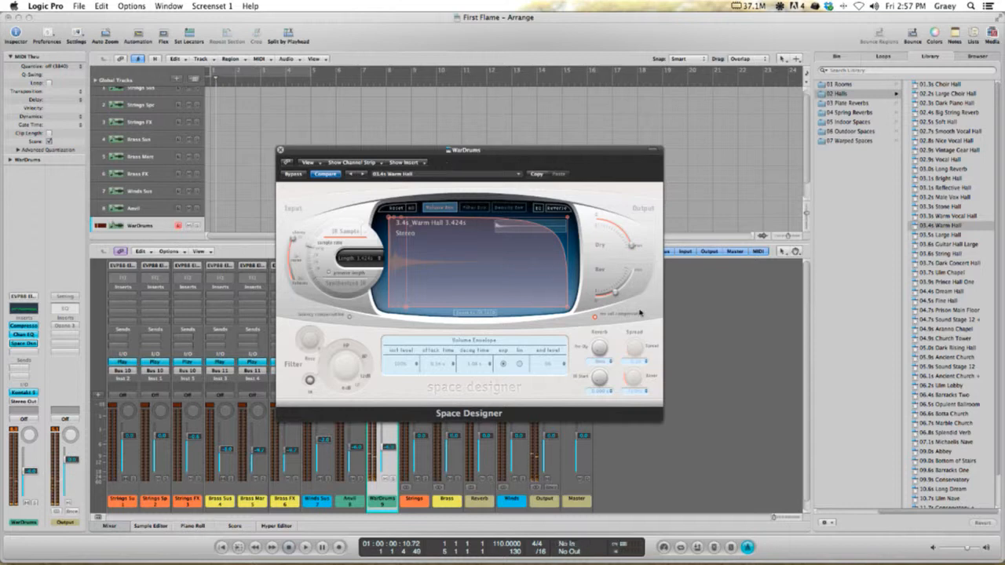
{"action": "left_click", "coordinate": [279, 148]}
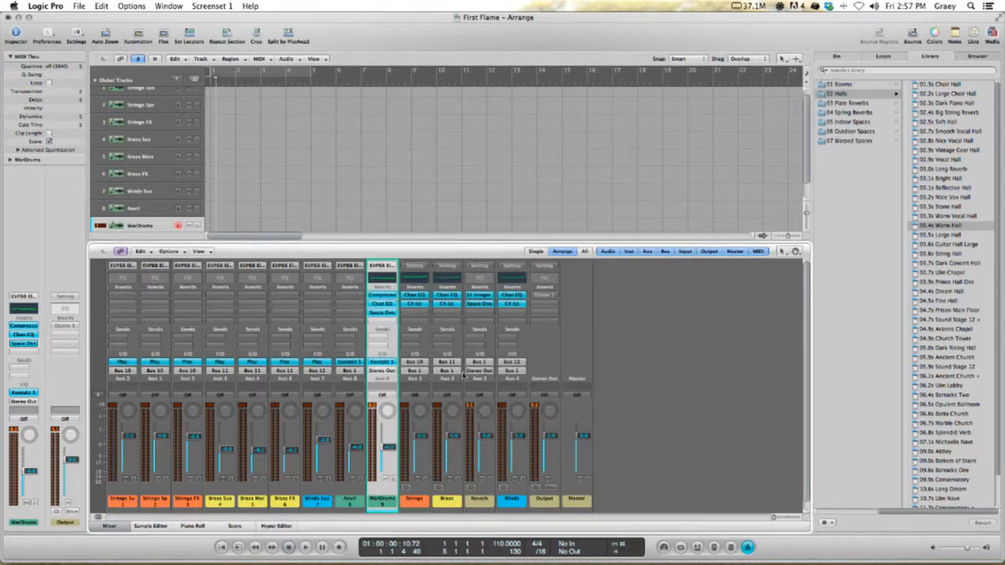
- Raise the WarDrums channel's volume fader slightly
{"action": "left_click", "coordinate": [387, 448]}
{"action": "left_click_drag", "start_coordinate": [387, 447], "coordinate": [388, 441]}
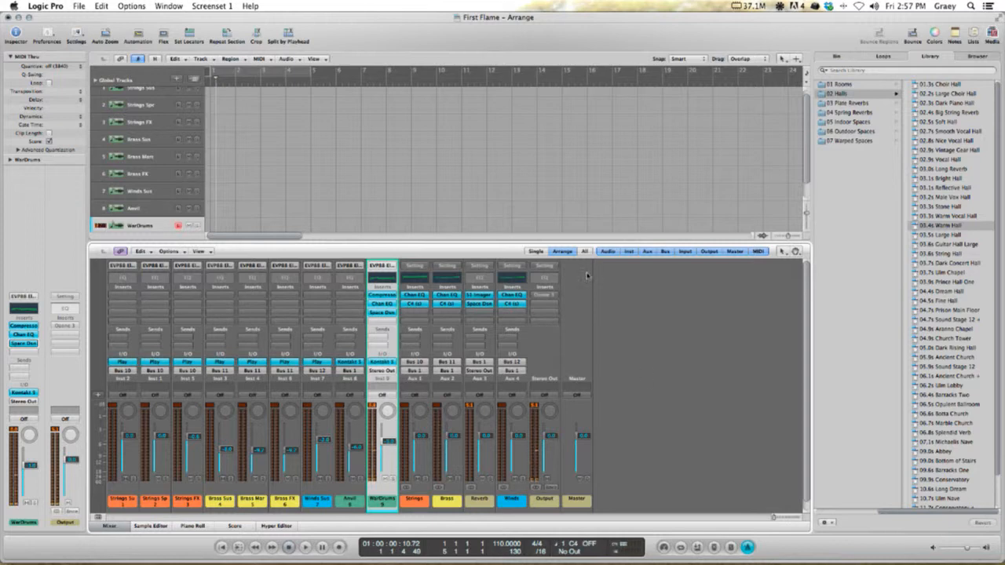
- Set the WarDrums EQ's high shelf to 5200 Hz at +5.5 dB and strengthen its low-band boost at a slightly higher frequency
{"action": "left_click", "coordinate": [393, 305]}
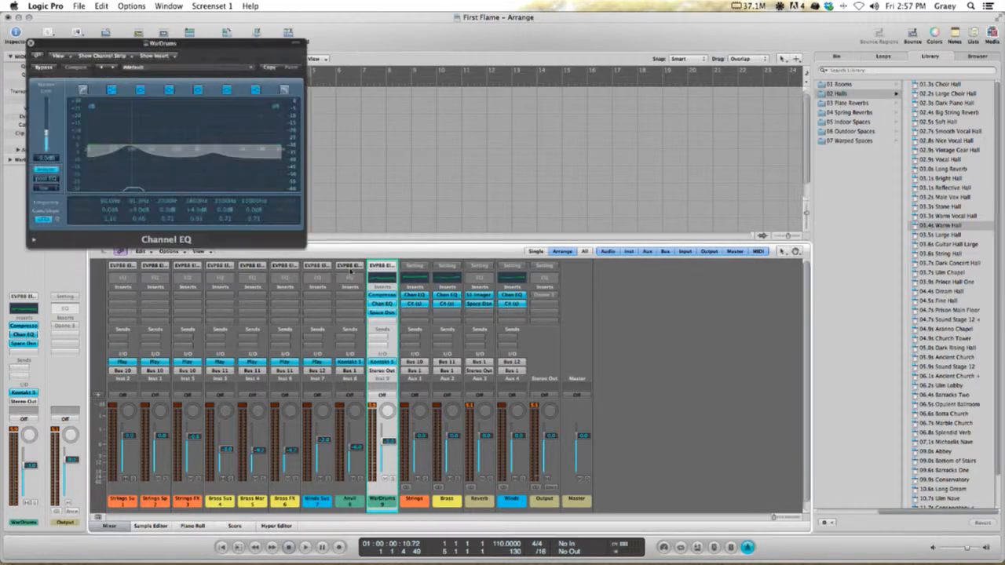
{"action": "left_click_drag", "start_coordinate": [253, 216], "coordinate": [259, 226]}
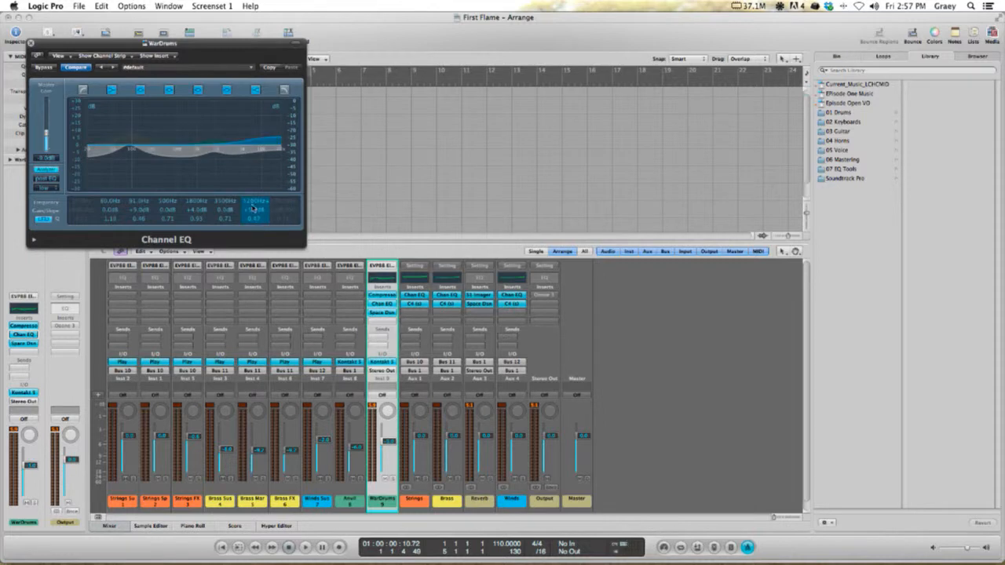
{"action": "left_click_drag", "start_coordinate": [220, 148], "coordinate": [225, 158]}
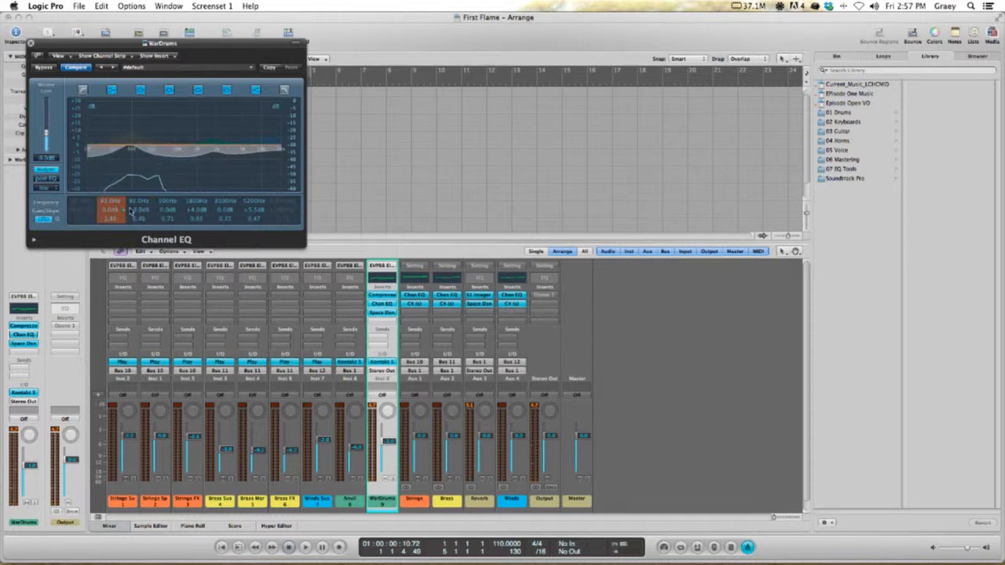
{"action": "left_click_drag", "start_coordinate": [140, 210], "coordinate": [143, 123]}
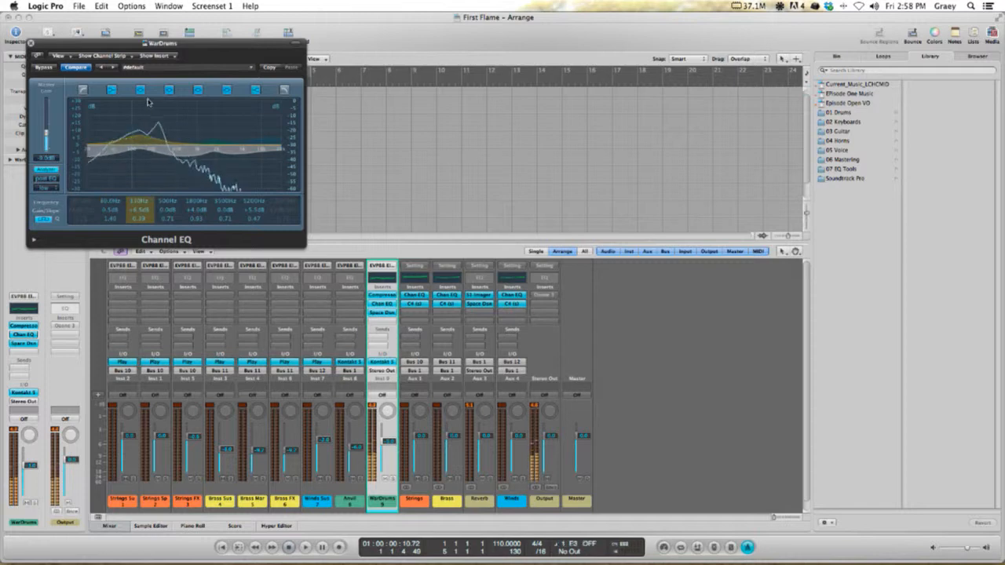
{"action": "left_click", "coordinate": [31, 43]}
- Save the project and return the playhead to the beginning with the Strings Sus track selected
{"action": "scroll", "coordinate": [383, 206], "scroll_direction": "down", "scroll_amount": 2}
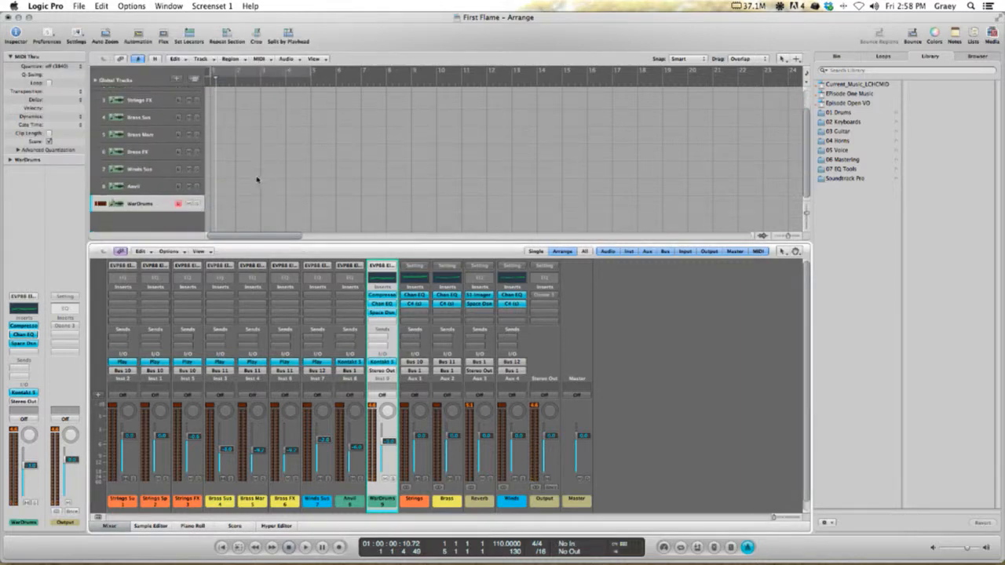
{"action": "key", "text": "super+s"}
{"action": "left_click", "coordinate": [152, 188]}
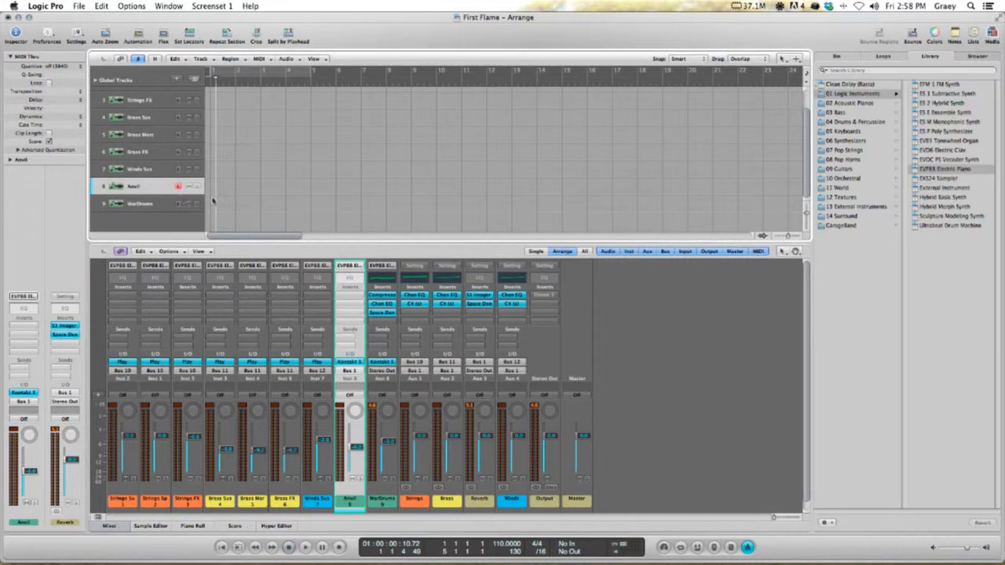
{"action": "scroll", "coordinate": [149, 167], "scroll_direction": "up", "scroll_amount": 2}
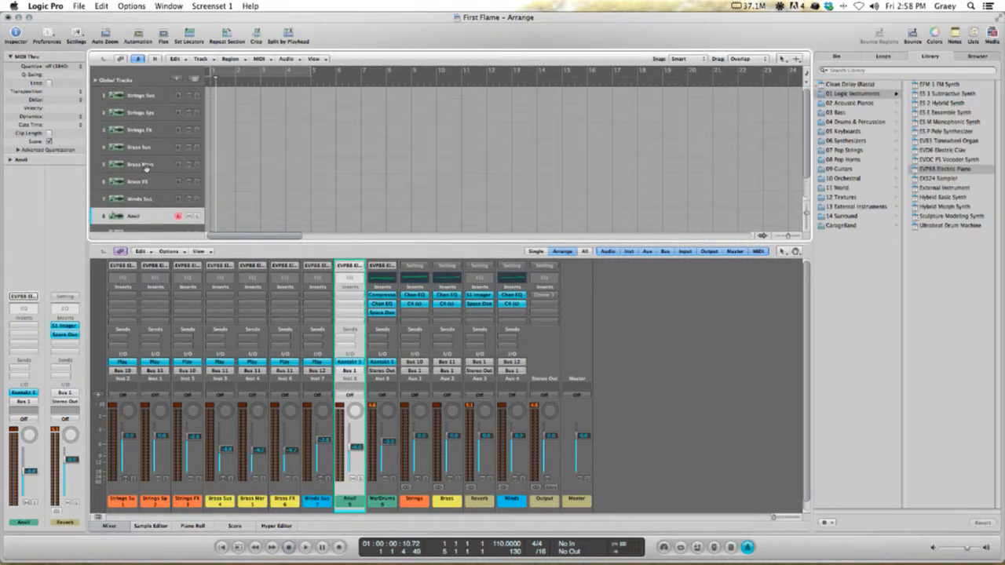
{"action": "left_click", "coordinate": [140, 96]}
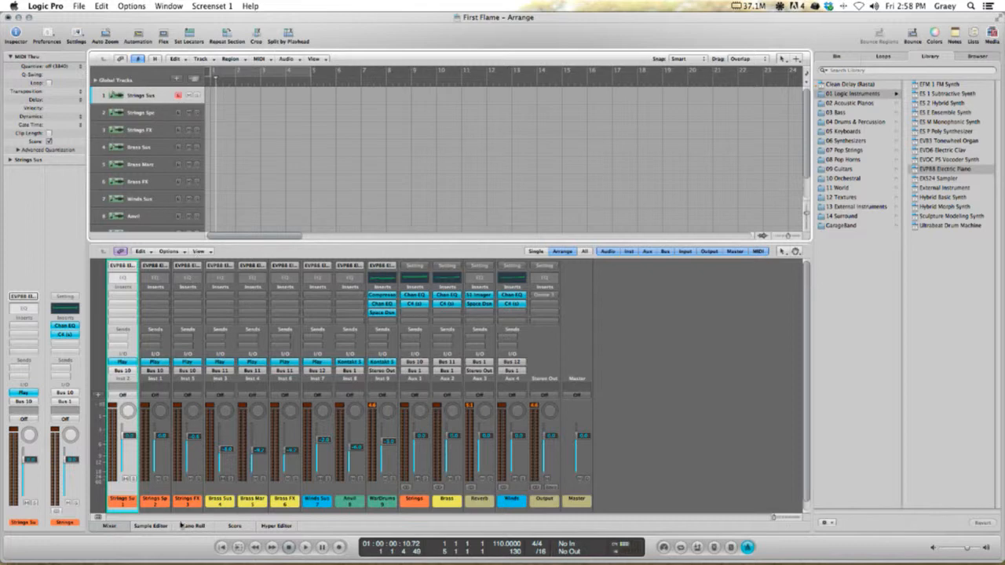
{"action": "left_click", "coordinate": [220, 547]}
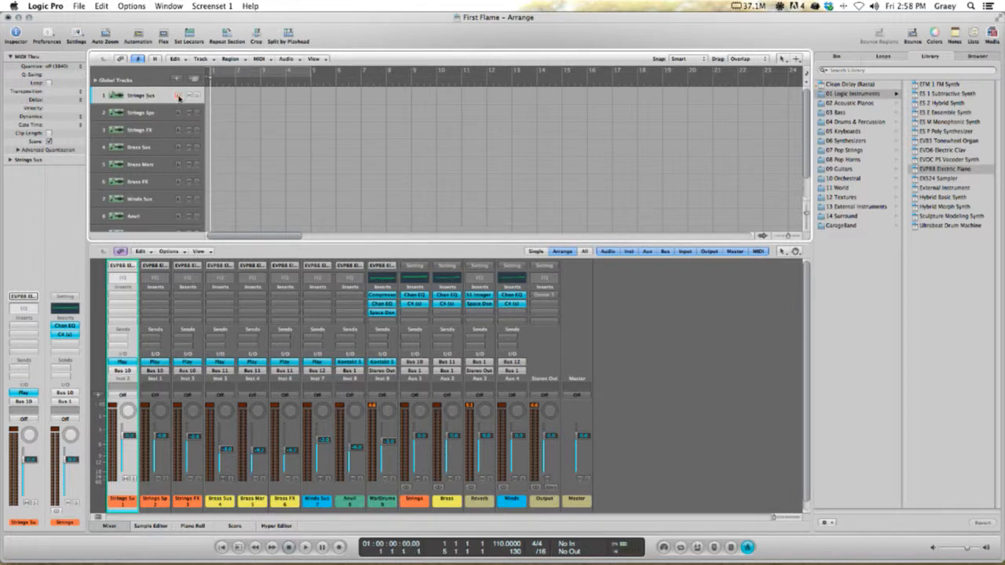
- Insert a stereo Pitch Shifter II on the Anvil track
{"action": "scroll", "coordinate": [253, 124], "scroll_direction": "down", "scroll_amount": 2}
{"action": "left_click", "coordinate": [137, 192]}
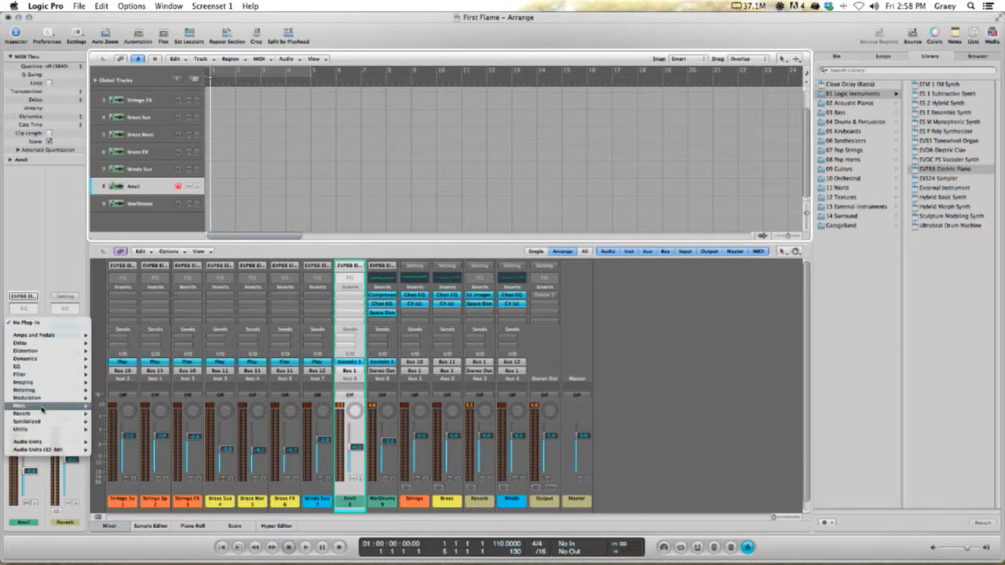
{"action": "mouse_move", "coordinate": [43, 406]}
{"action": "mouse_move", "coordinate": [120, 409]}
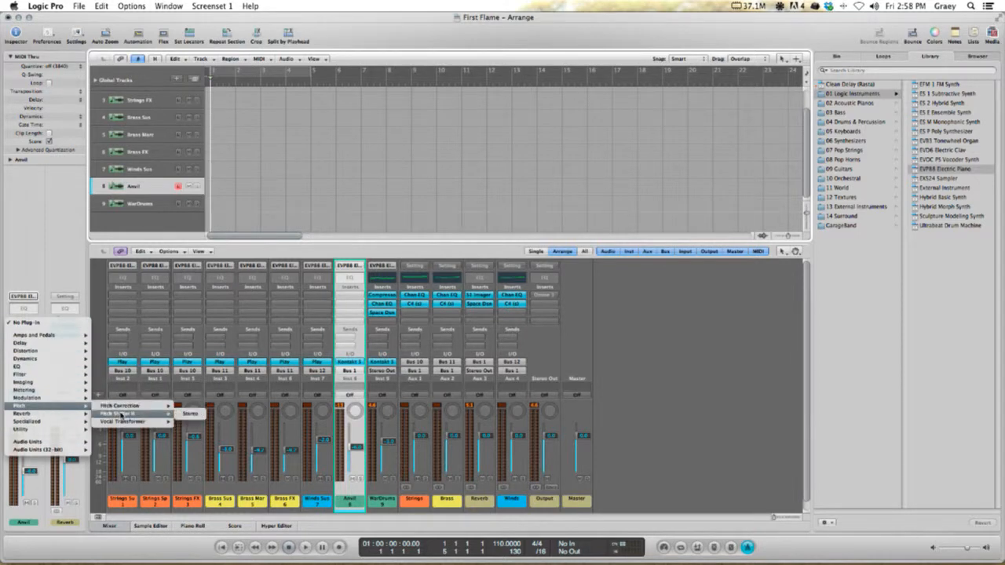
{"action": "left_click", "coordinate": [188, 414]}
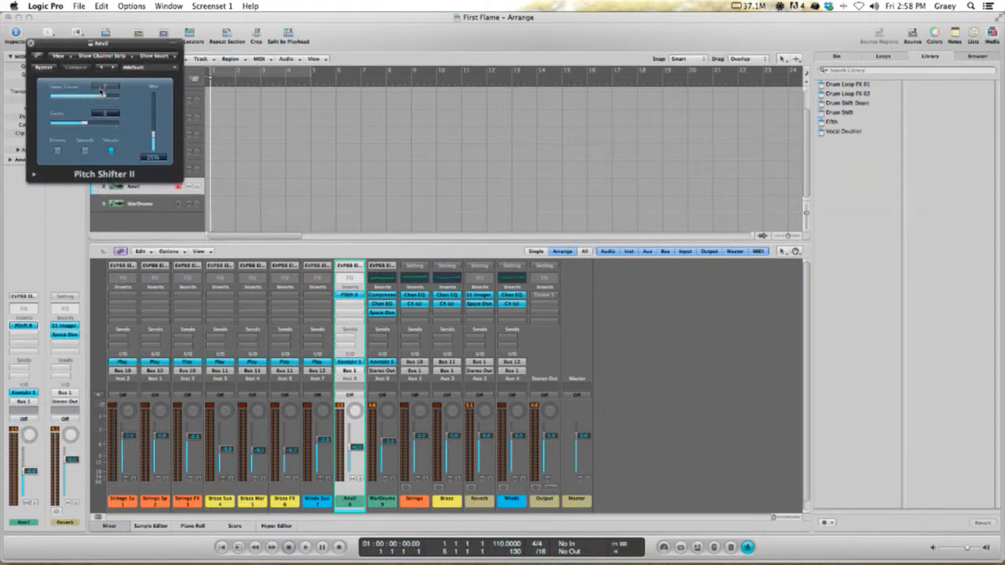
- Set Anvil's Pitch Shifter II to -4 semitones with slightly lowered cents, Drums mode and a 94% mix
{"action": "left_click_drag", "start_coordinate": [102, 98], "coordinate": [74, 99]}
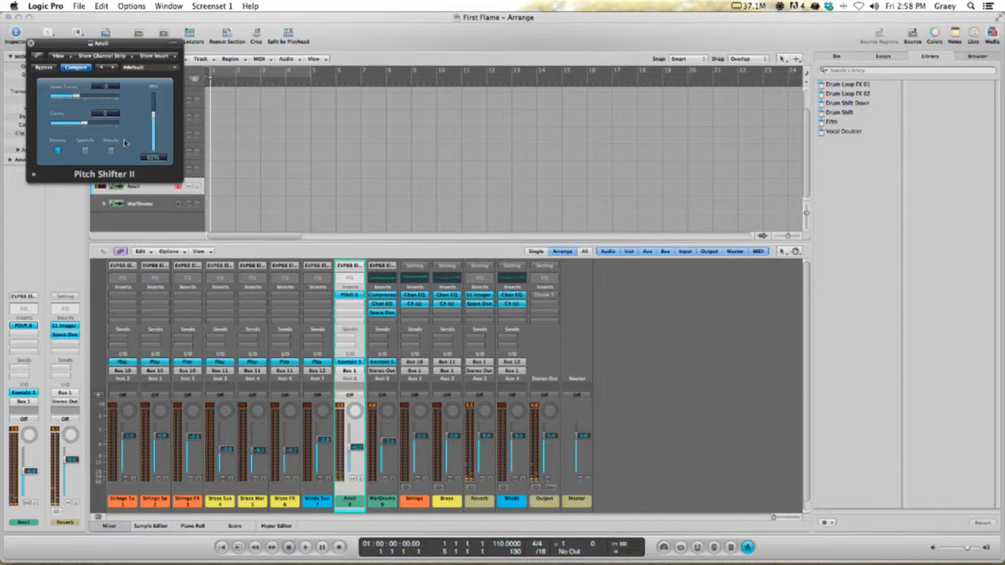
{"action": "left_click_drag", "start_coordinate": [155, 117], "coordinate": [156, 119]}
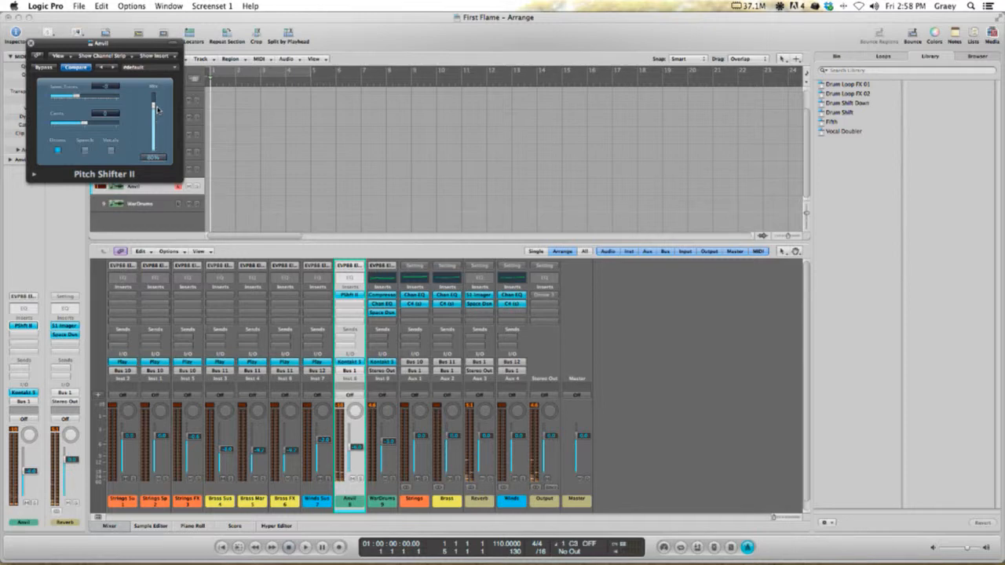
{"action": "left_click_drag", "start_coordinate": [153, 106], "coordinate": [155, 84]}
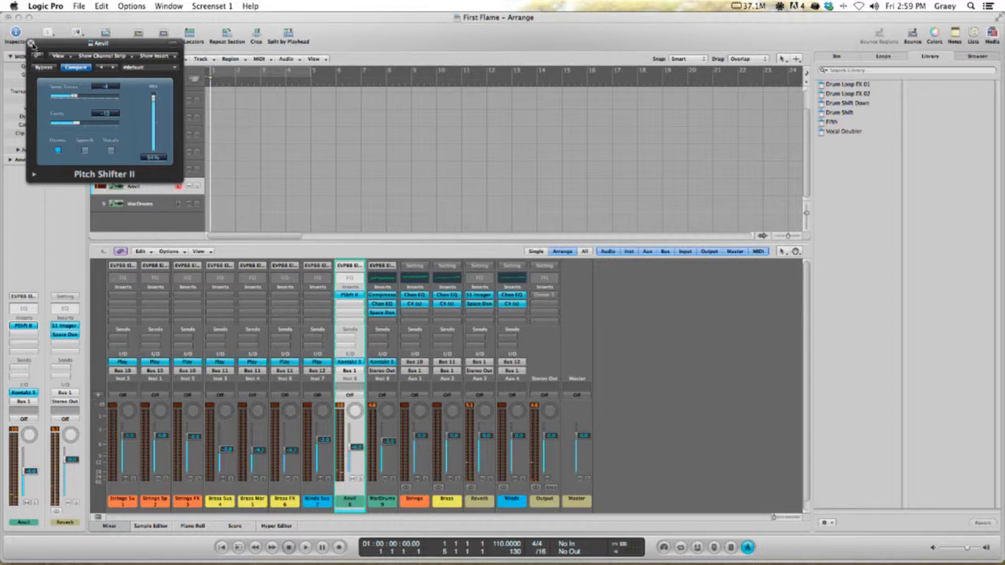
{"action": "left_click", "coordinate": [32, 44]}
- Add a Channel EQ with a high-resolution analyzer to Anvil and boost its 200 Hz band by about 9 dB
{"action": "double_click", "coordinate": [25, 309]}
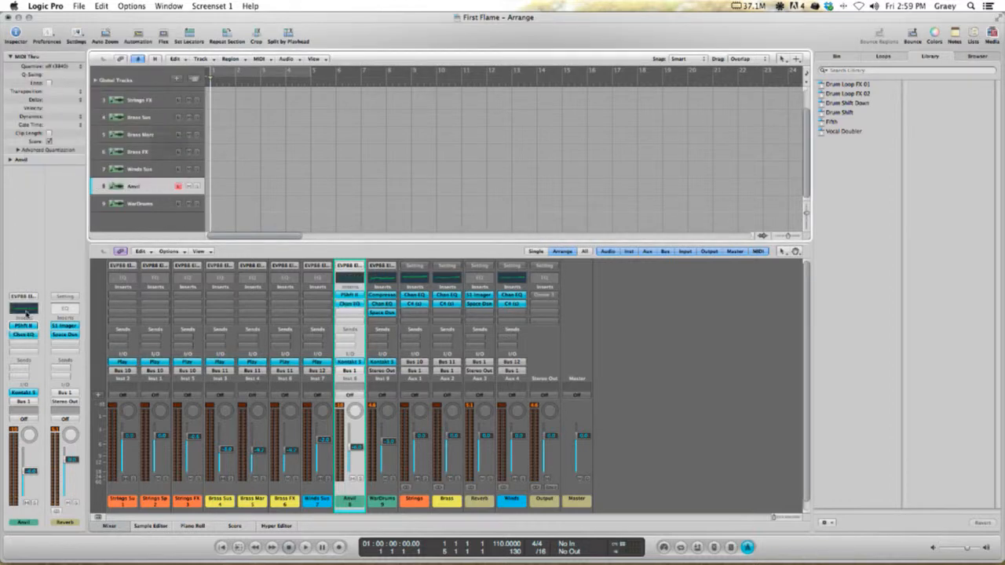
{"action": "left_click", "coordinate": [45, 170]}
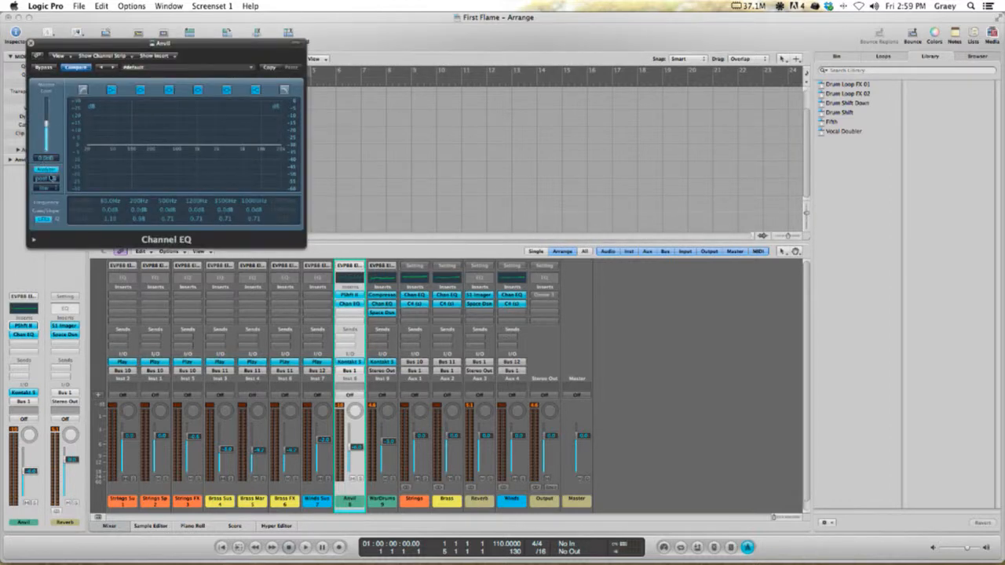
{"action": "left_click", "coordinate": [47, 187]}
{"action": "left_click", "coordinate": [79, 202]}
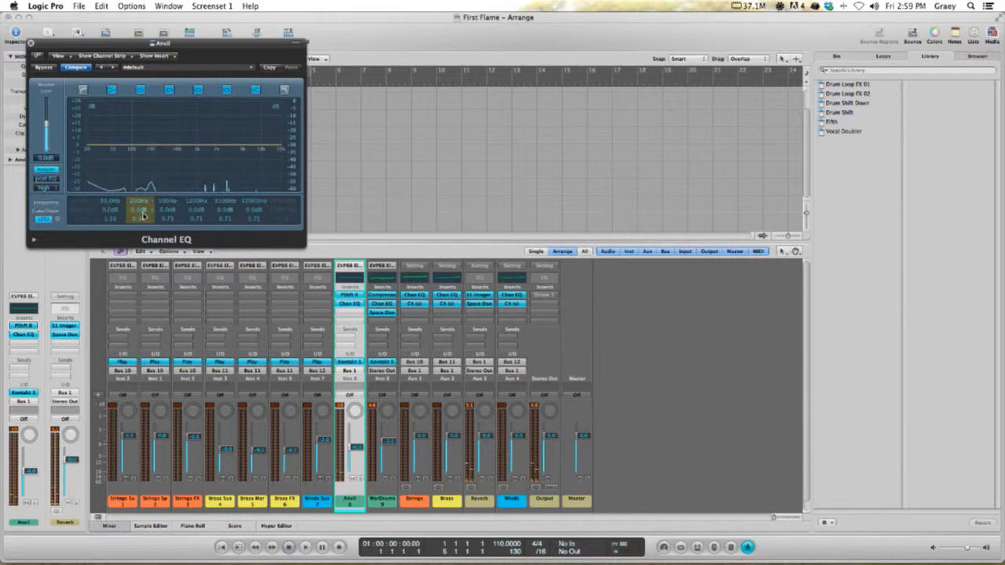
{"action": "mouse_move", "coordinate": [143, 214]}
{"action": "left_mouse_down"}
{"action": "mouse_move", "coordinate": [143, 203]}
{"action": "mouse_move", "coordinate": [143, 226]}
{"action": "left_mouse_up"}
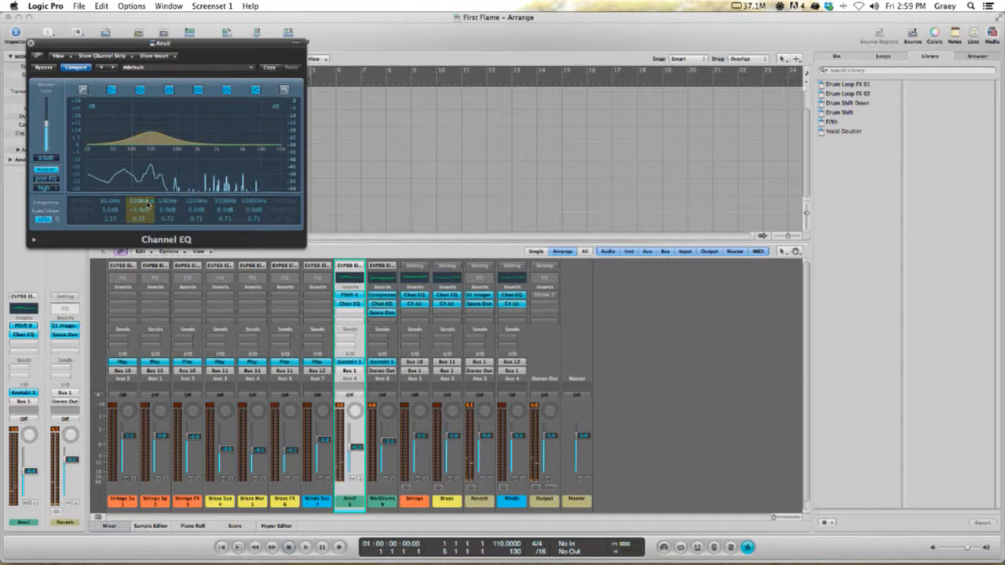
- Shift Anvil's boosted EQ band up to around 650 Hz, lower the Channel EQ's master gain by a few decibels, and close the plug-in
{"action": "left_click_drag", "start_coordinate": [145, 202], "coordinate": [143, 207]}
{"action": "left_click_drag", "start_coordinate": [45, 124], "coordinate": [46, 128]}
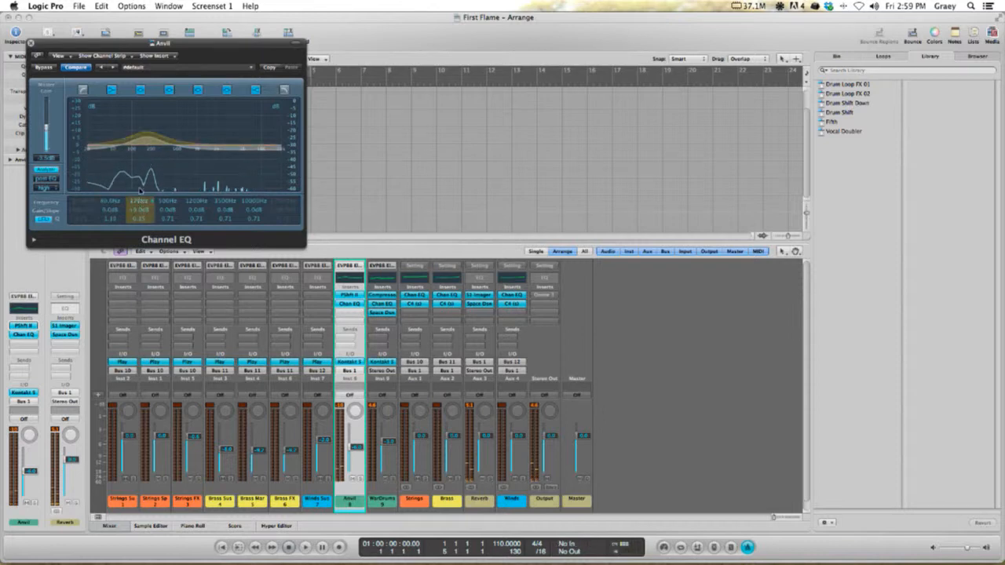
{"action": "left_click_drag", "start_coordinate": [141, 202], "coordinate": [143, 143]}
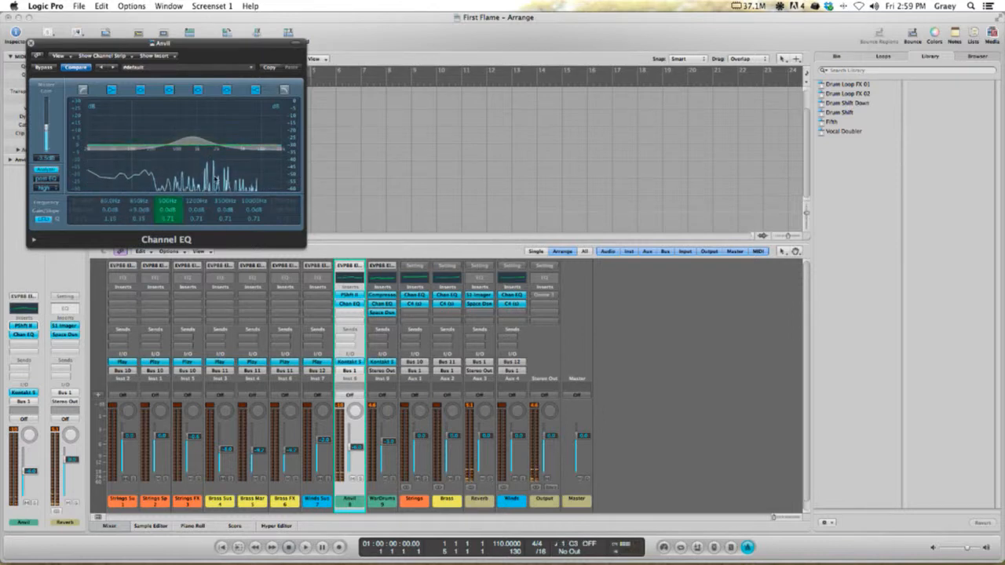
{"action": "left_click_drag", "start_coordinate": [139, 210], "coordinate": [140, 211]}
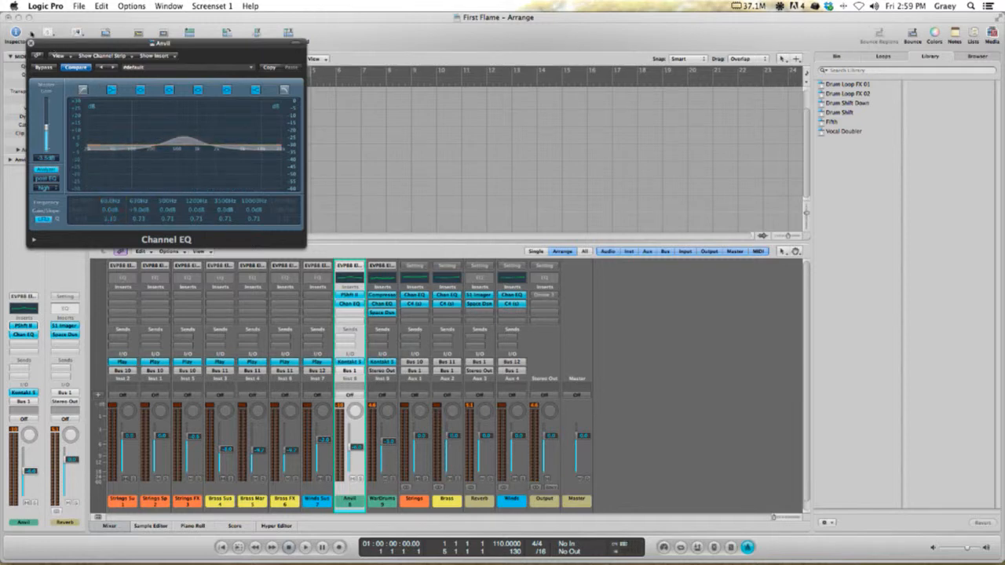
{"action": "left_click", "coordinate": [30, 43]}
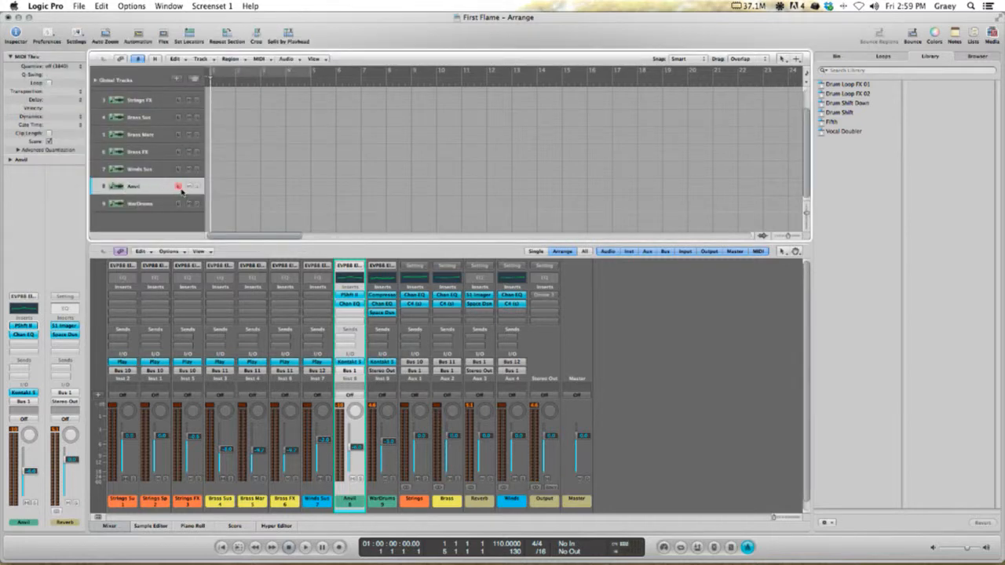
{"action": "left_click", "coordinate": [151, 103]}
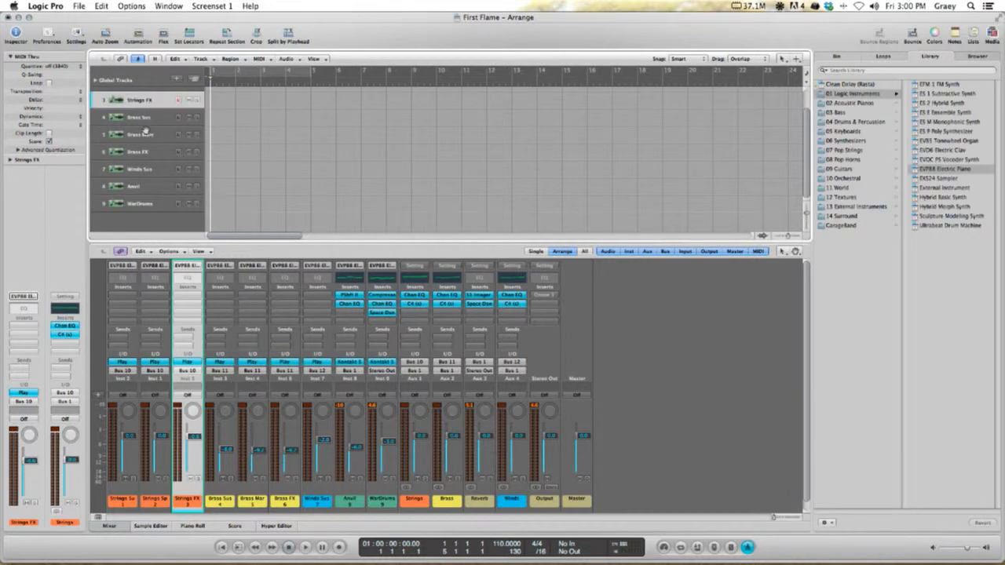
{"action": "left_click", "coordinate": [149, 119]}
{"action": "scroll", "coordinate": [155, 131], "scroll_direction": "up", "scroll_amount": 2}
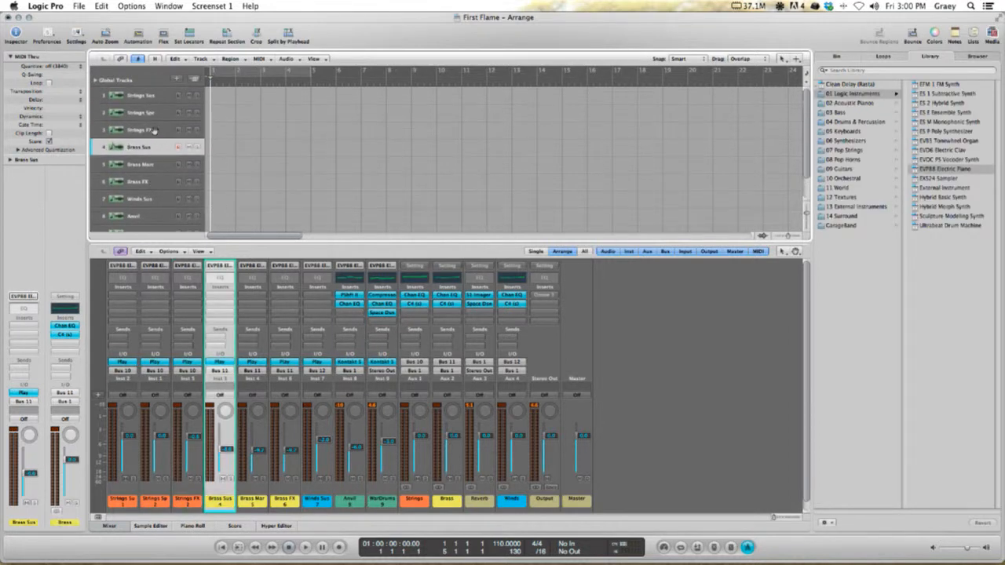
{"action": "left_click", "coordinate": [143, 94]}
{"action": "scroll", "coordinate": [148, 189], "scroll_direction": "down", "scroll_amount": 2}
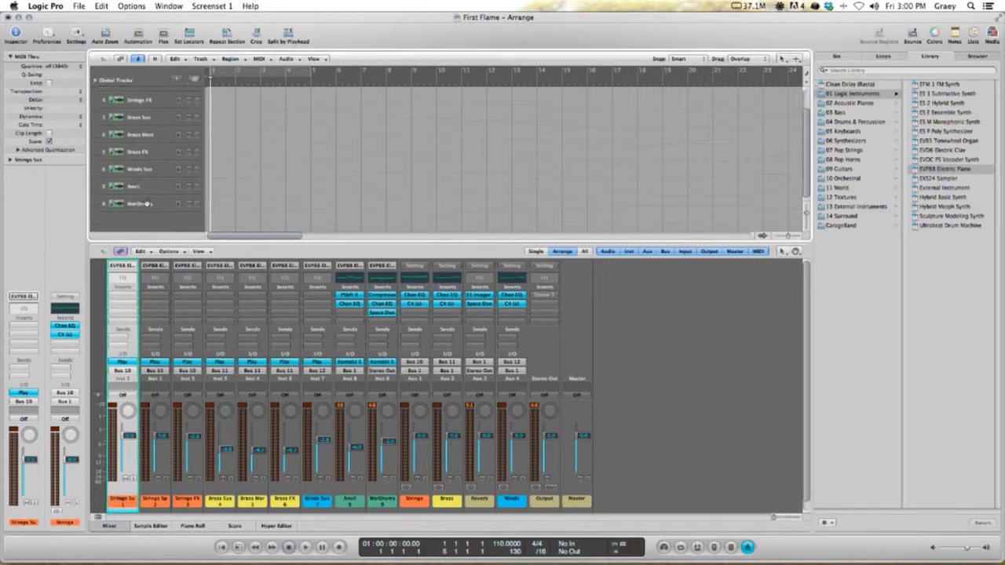
- Record a MIDI part on the Anvil track from bar 2 to about the end of bar 14
{"action": "left_click", "coordinate": [146, 186]}
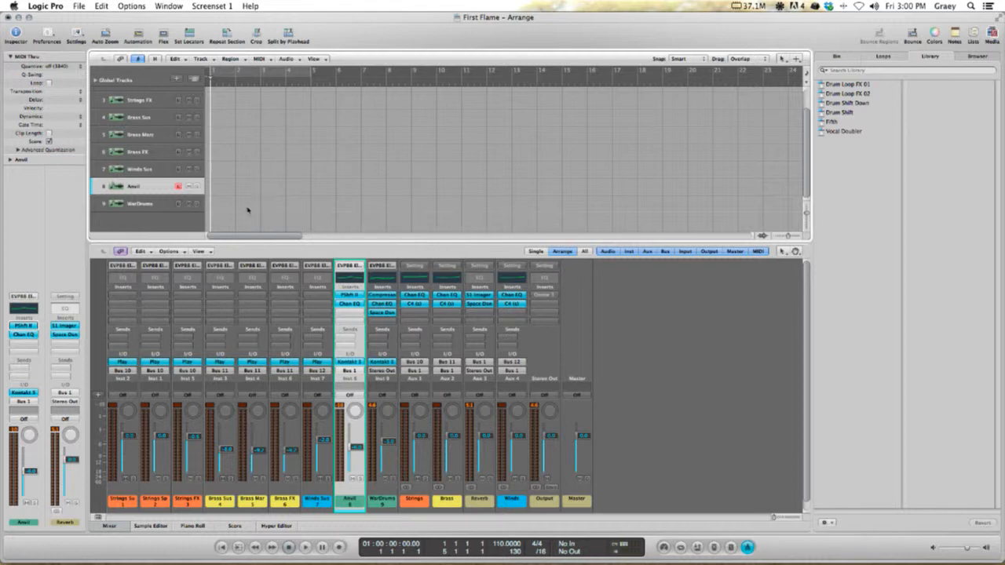
{"action": "left_click", "coordinate": [340, 547]}
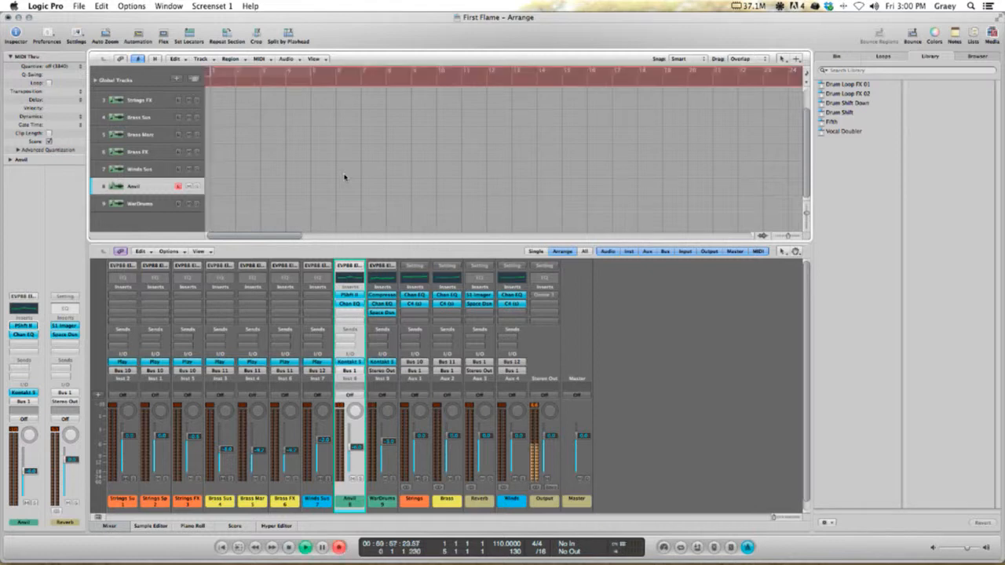
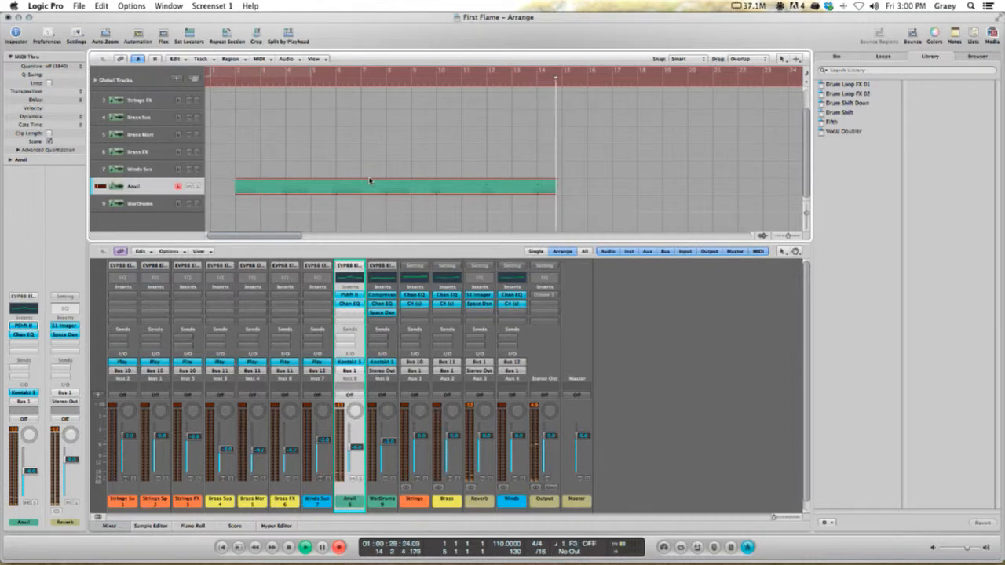
{"action": "key", "text": "space"}
- Open the recorded Anvil region in the Piano Roll and quantize all its notes to 1/4-Note
{"action": "double_click", "coordinate": [369, 192]}
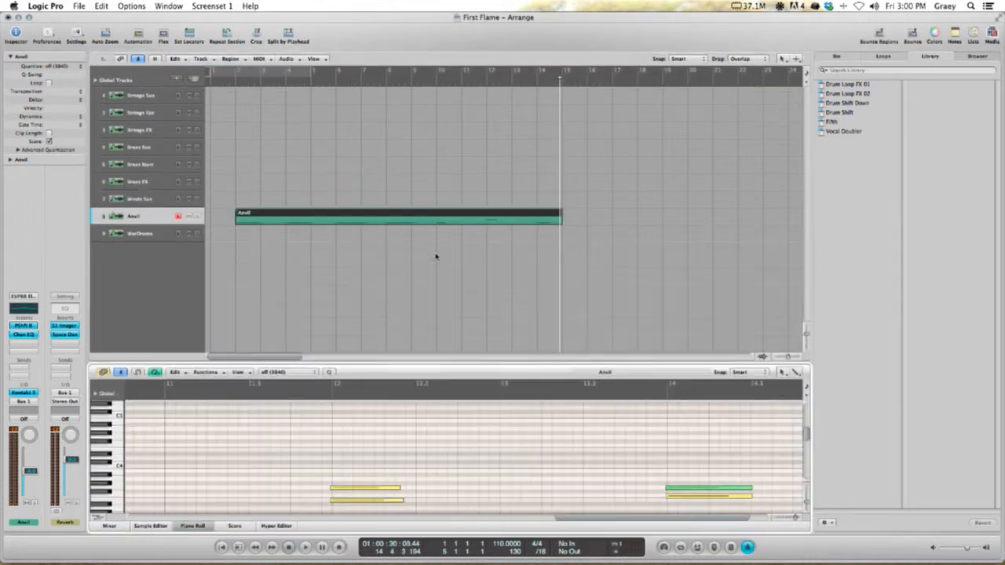
{"action": "key", "text": "super+a"}
{"action": "scroll", "coordinate": [404, 452], "scroll_direction": "left", "scroll_amount": 3}
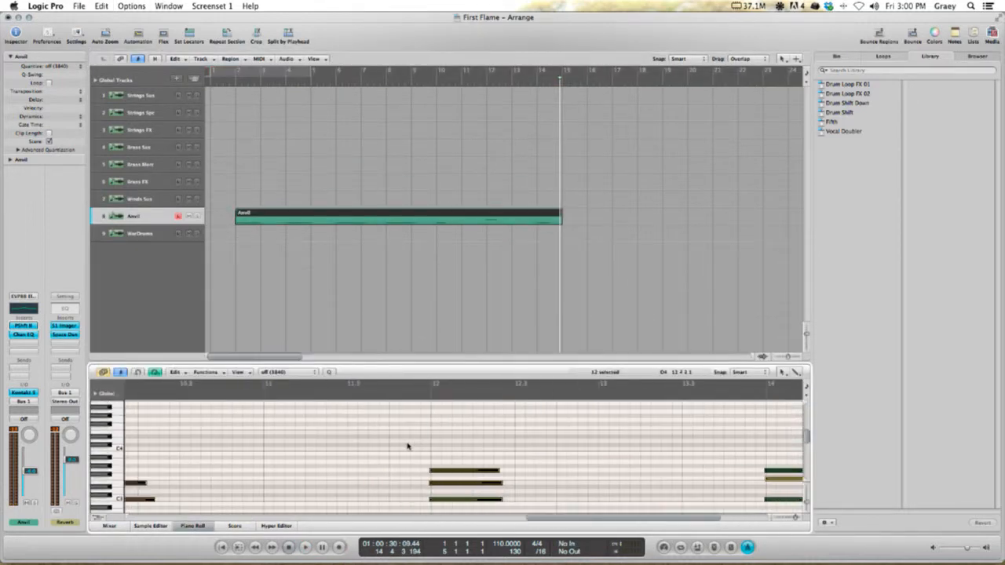
{"action": "scroll", "coordinate": [409, 446], "scroll_direction": "left", "scroll_amount": 3}
{"action": "left_click", "coordinate": [284, 372]}
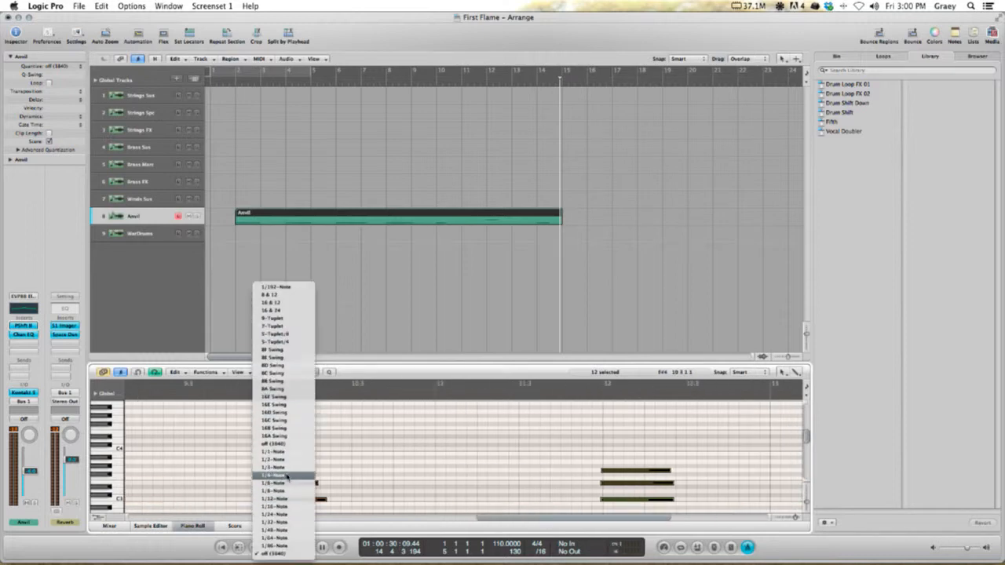
{"action": "left_click", "coordinate": [285, 477]}
{"action": "scroll", "coordinate": [380, 452], "scroll_direction": "left", "scroll_amount": 5}
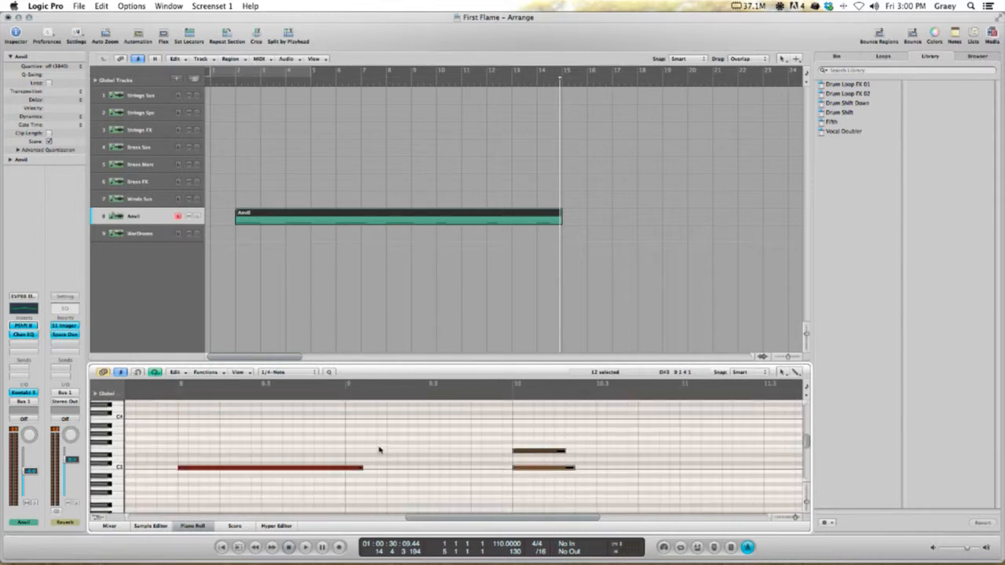
{"action": "left_click", "coordinate": [404, 456]}
- Raise the velocities of the chords at bars 12 and 14 together by setting the bar 14 C3 note to 100
{"action": "left_click", "coordinate": [785, 518]}
{"action": "left_click", "coordinate": [785, 518]}
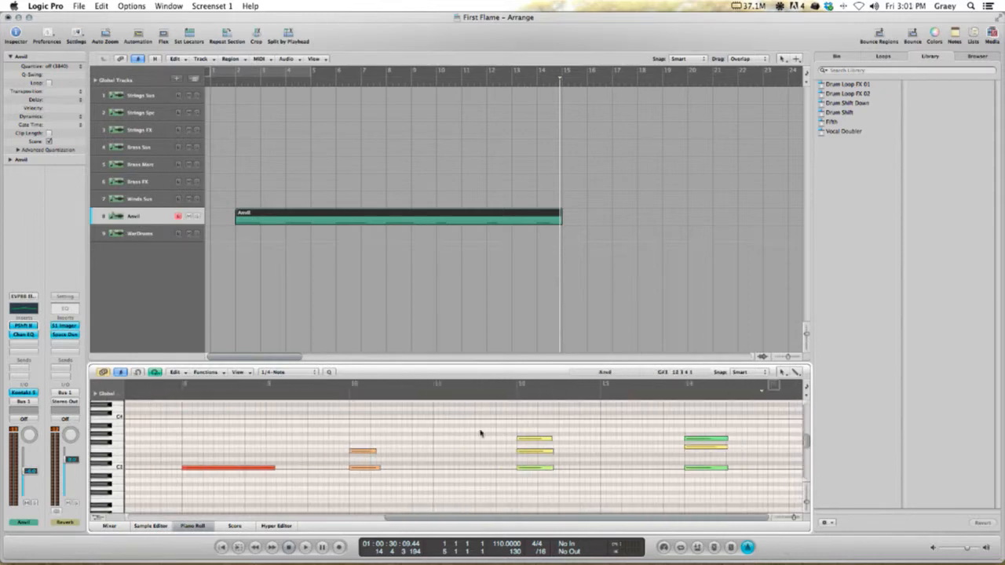
{"action": "left_click_drag", "start_coordinate": [468, 420], "coordinate": [694, 473]}
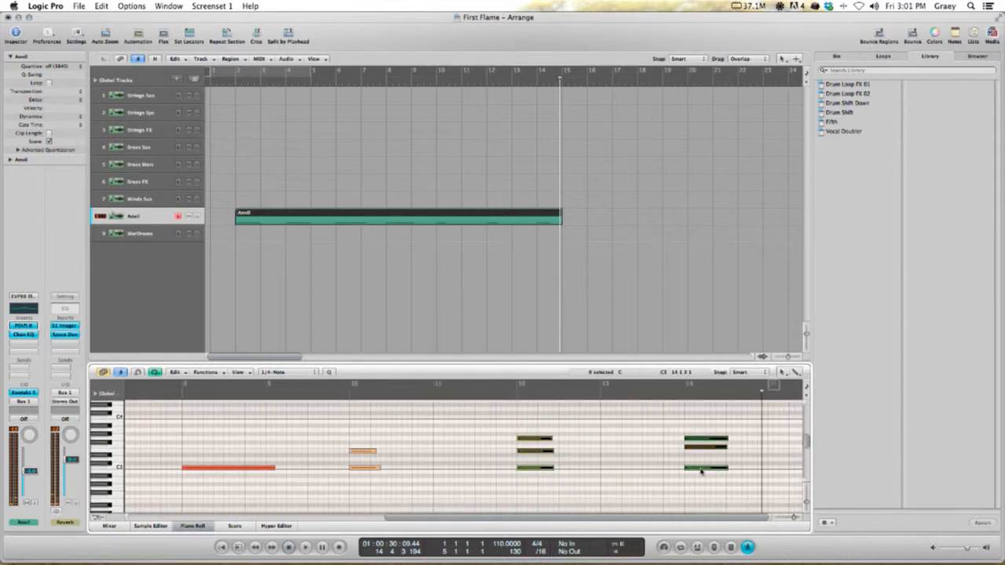
{"action": "key", "text": "e"}
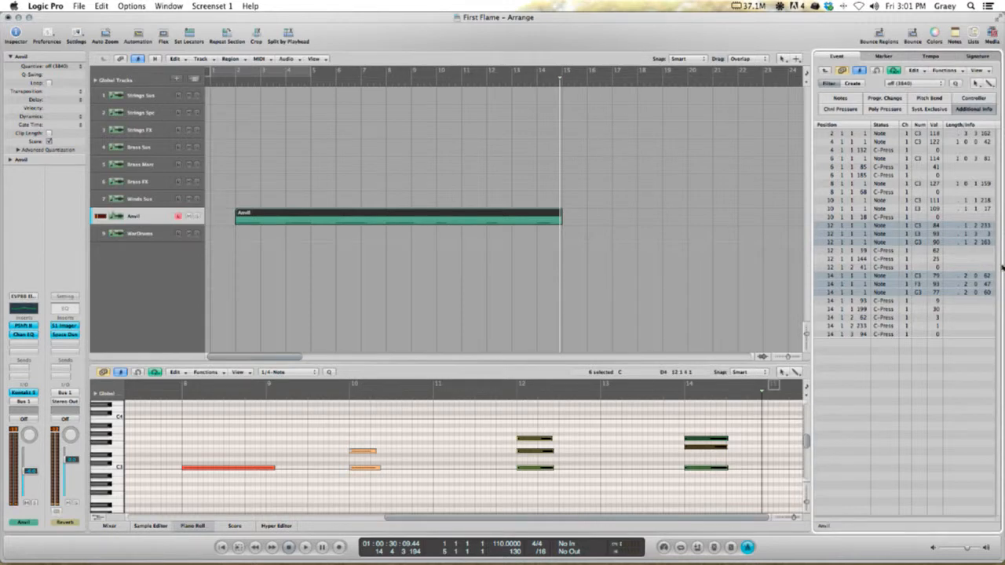
{"action": "double_click", "coordinate": [938, 278]}
{"action": "type", "text": "100"}
{"action": "key", "text": "Return"}
{"action": "left_click", "coordinate": [590, 480]}
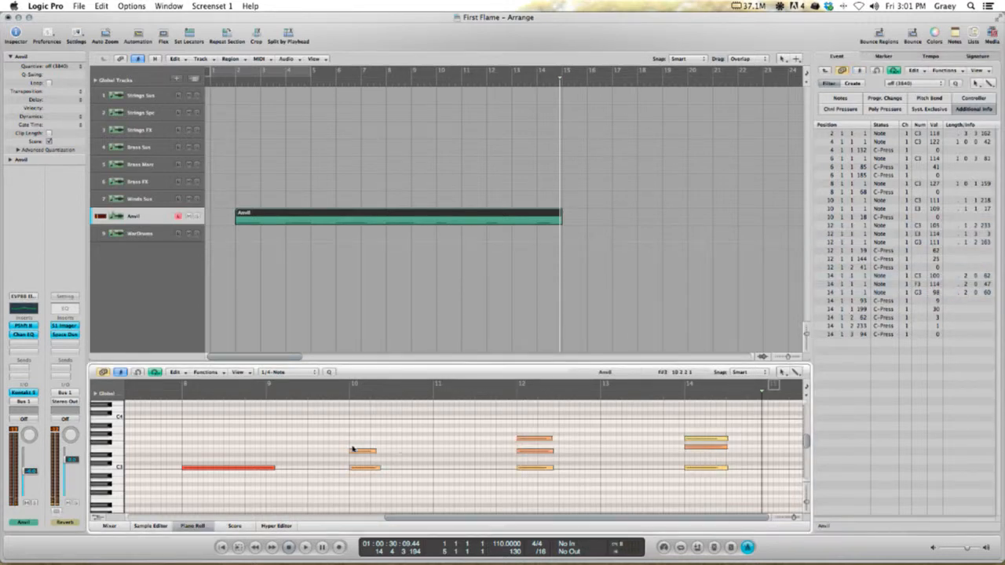
- Audition individual Anvil notes at bars 8, 10, 12 and 14 to compare how they sound
{"action": "left_click", "coordinate": [353, 449]}
{"action": "left_click", "coordinate": [250, 468]}
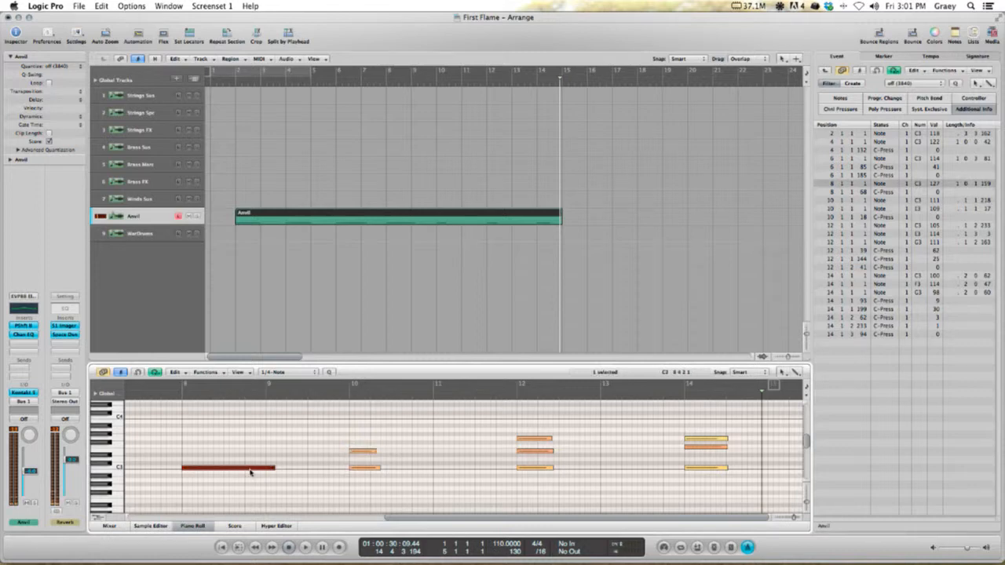
{"action": "left_click", "coordinate": [365, 469]}
{"action": "left_click", "coordinate": [533, 441]}
{"action": "left_click", "coordinate": [533, 458]}
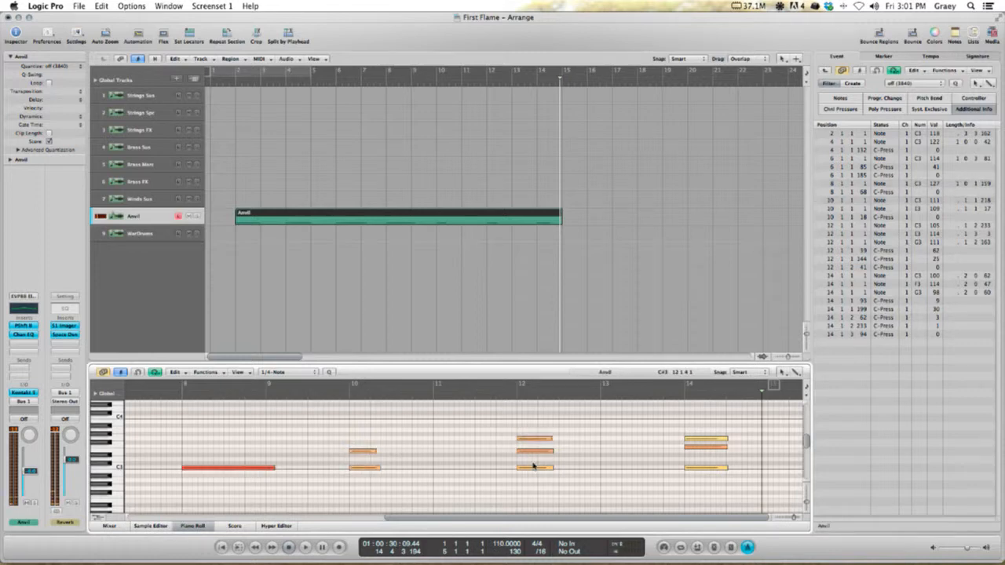
{"action": "left_click", "coordinate": [534, 469]}
{"action": "left_click", "coordinate": [695, 468]}
{"action": "left_click", "coordinate": [701, 439]}
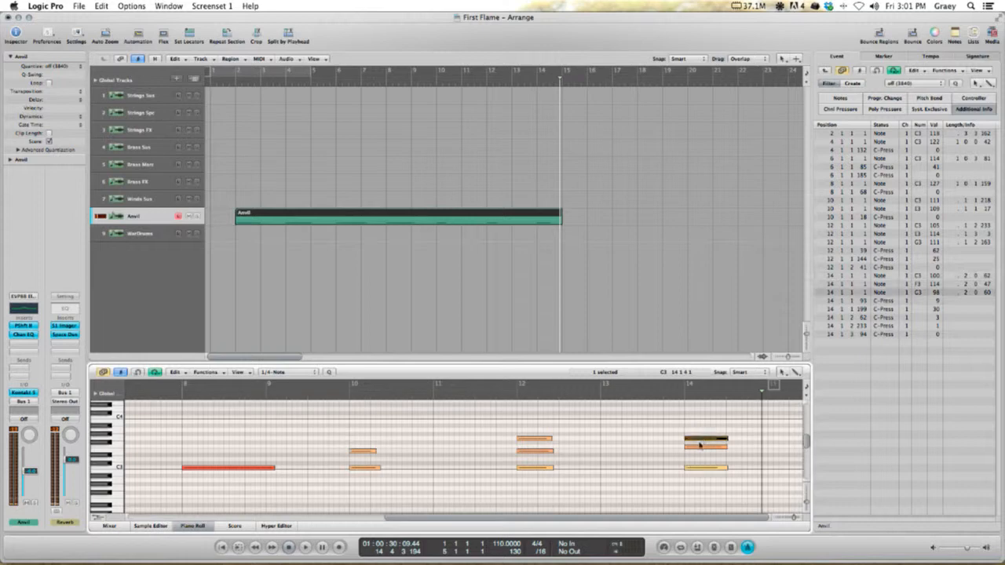
{"action": "left_click", "coordinate": [545, 439]}
{"action": "left_click", "coordinate": [545, 450]}
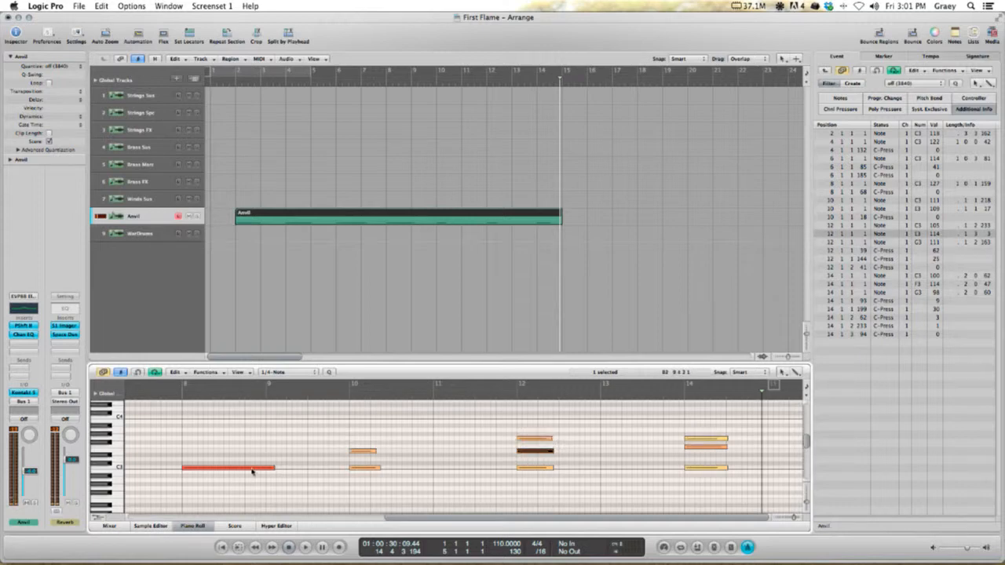
- Set the velocity of the C3 note at bar 8 to 110
{"action": "left_click", "coordinate": [252, 469]}
{"action": "double_click", "coordinate": [931, 183]}
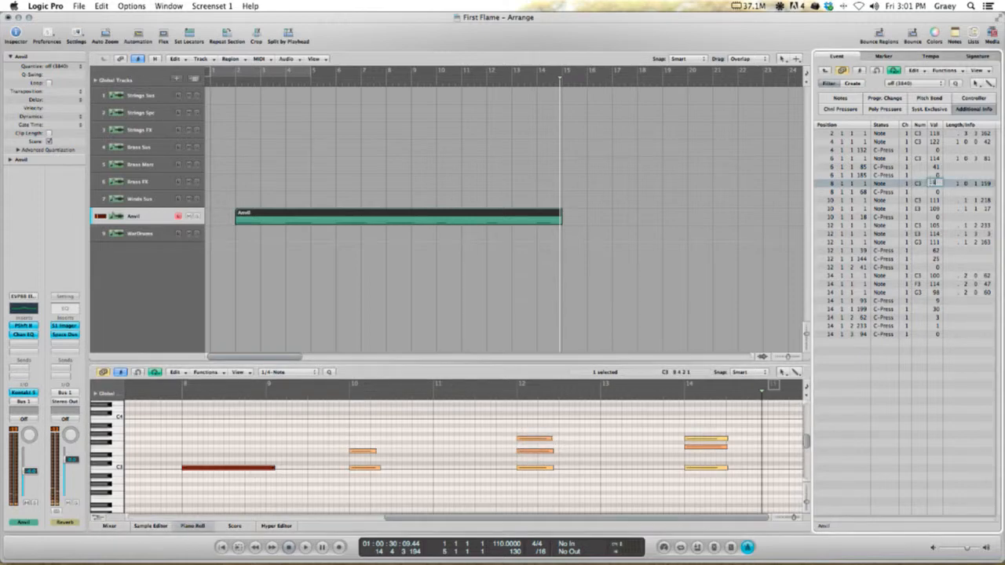
{"action": "key", "text": "Return"}
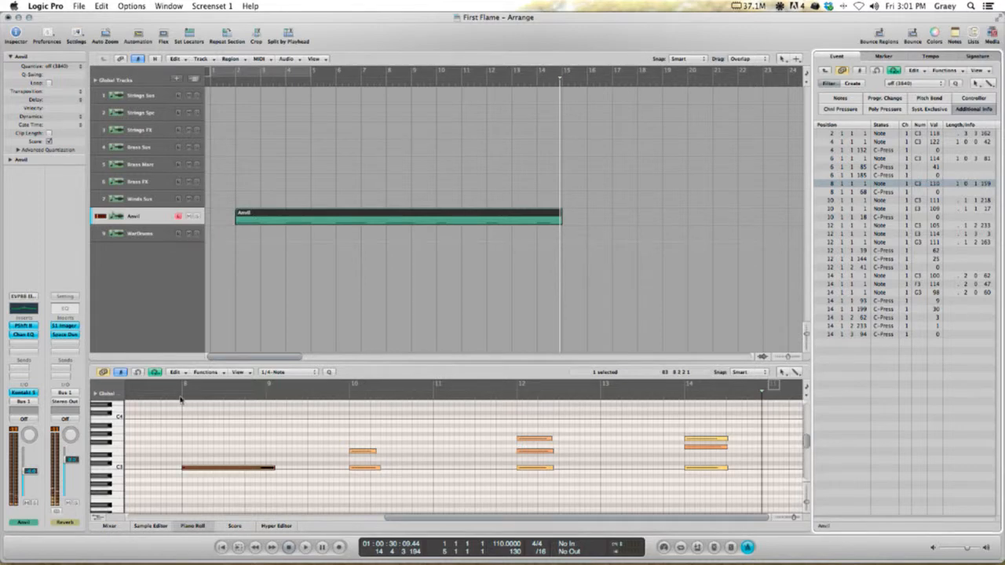
- Play the Anvil part from about bar 2 and extend the region's end to about the middle of bar 16
{"action": "left_click", "coordinate": [231, 82]}
{"action": "key", "text": "space"}
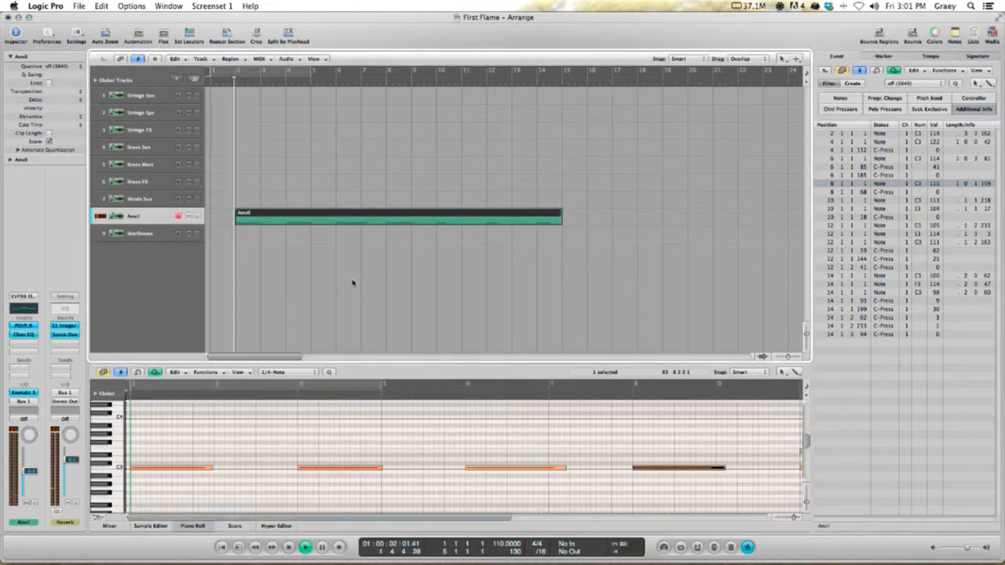
{"action": "left_click", "coordinate": [351, 283]}
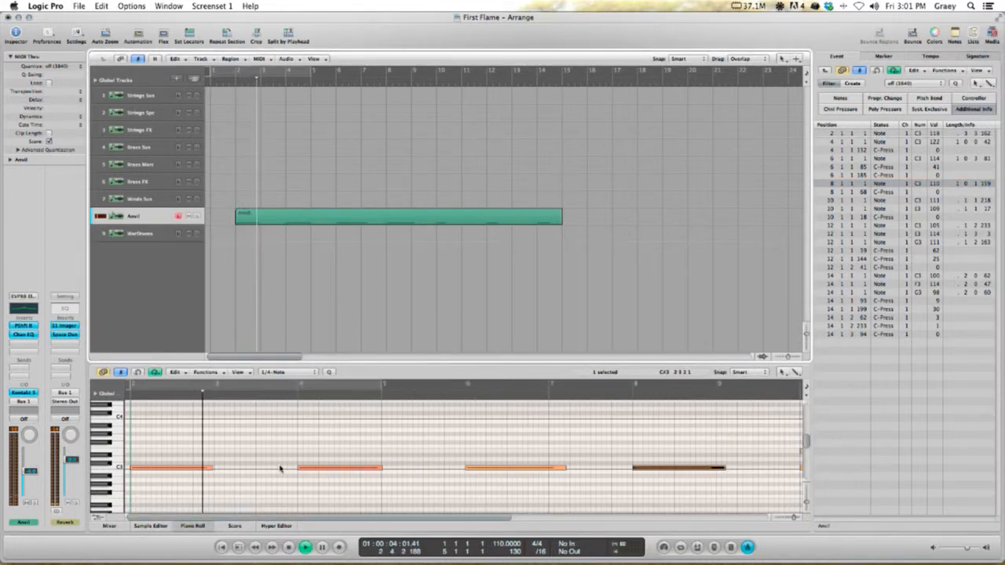
{"action": "left_click_drag", "start_coordinate": [547, 226], "coordinate": [599, 227]}
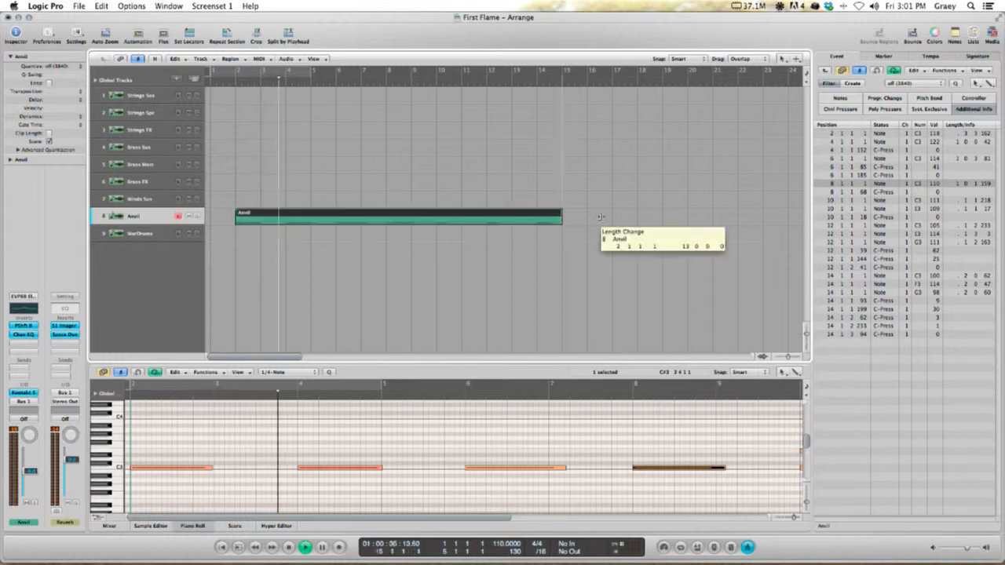
{"action": "left_click", "coordinate": [377, 333]}
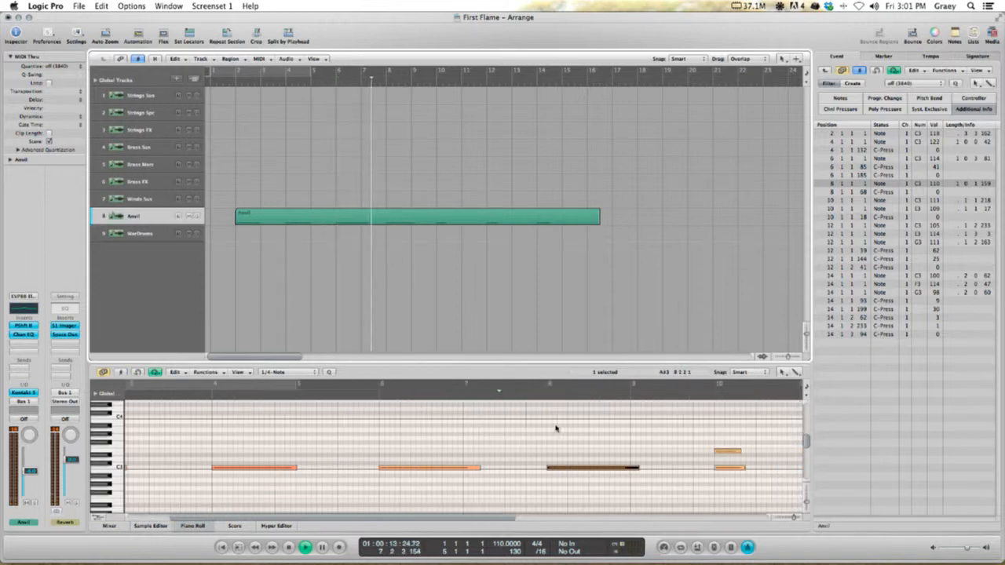
- Stop playback and duplicate the bar 8 C3 note up to D3 at the same position
{"action": "scroll", "coordinate": [586, 429], "scroll_direction": "up", "scroll_amount": 2}
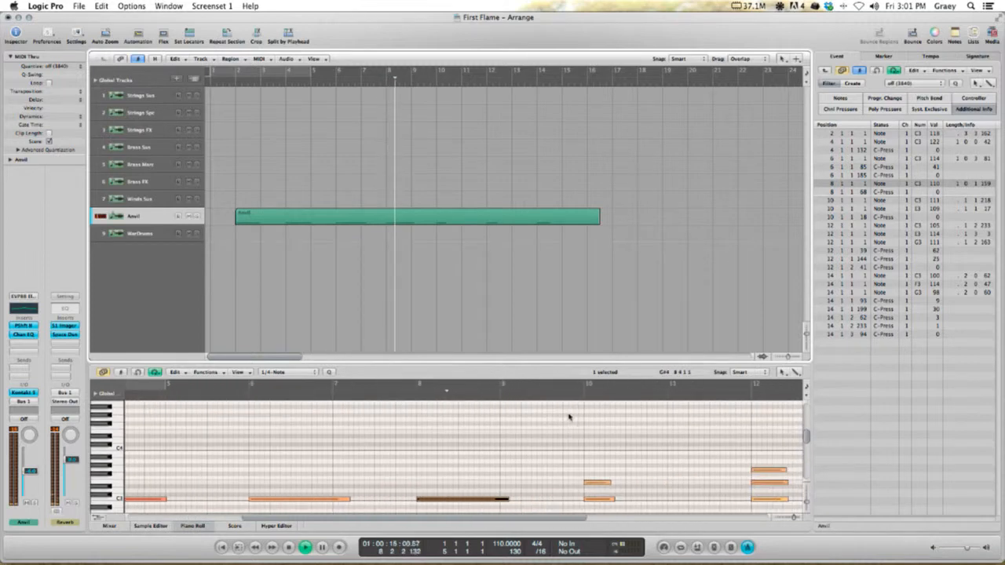
{"action": "scroll", "coordinate": [541, 439], "scroll_direction": "down", "scroll_amount": 2}
{"action": "key", "text": "space"}
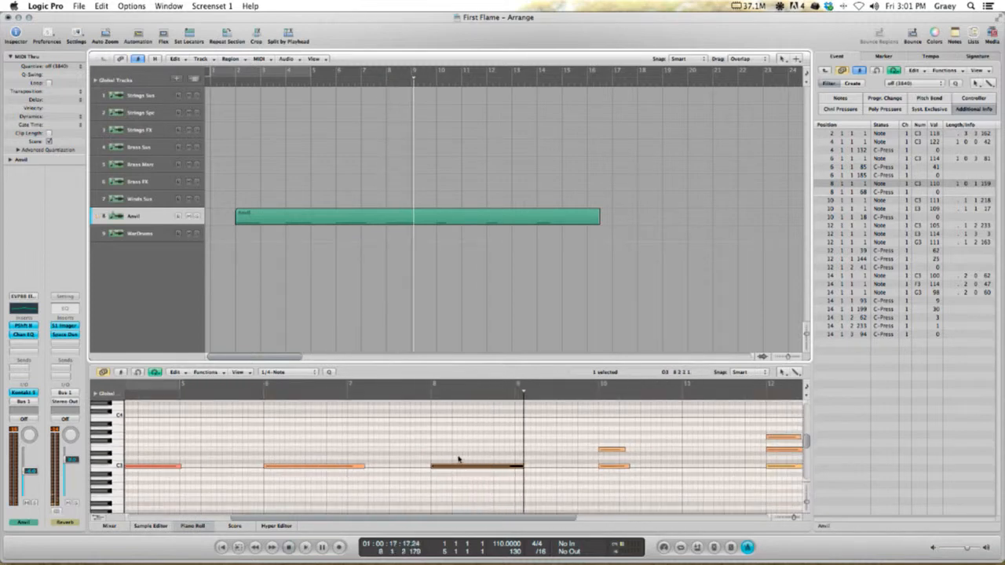
{"action": "mouse_move", "coordinate": [459, 464]}
{"action": "left_mouse_down"}
{"action": "mouse_move", "coordinate": [434, 450]}
{"action": "mouse_move", "coordinate": [441, 461]}
{"action": "left_mouse_up"}
- Play the Anvil part through to about bar 15, stop playback, and save the project
{"action": "key", "text": "space"}
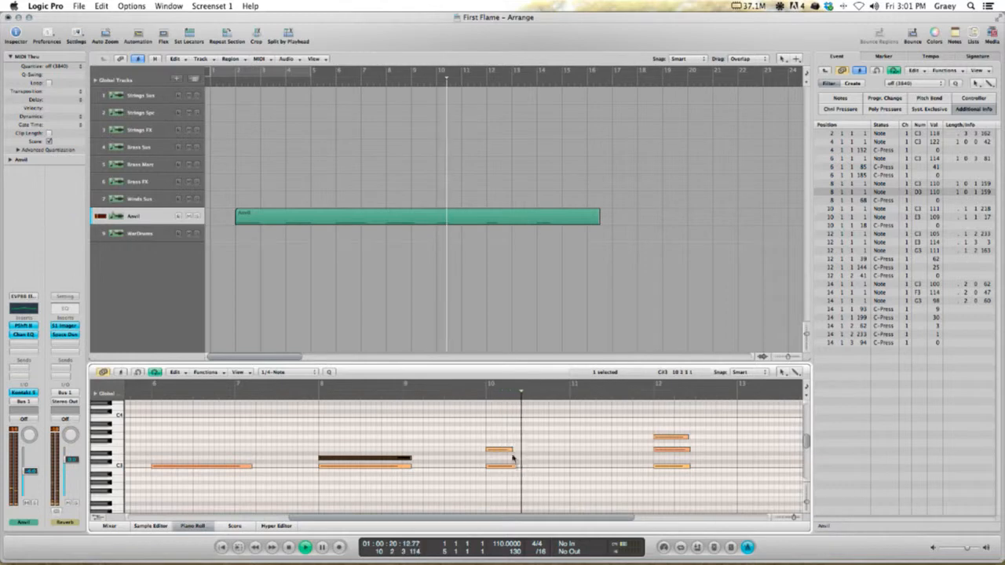
{"action": "left_click", "coordinate": [650, 402]}
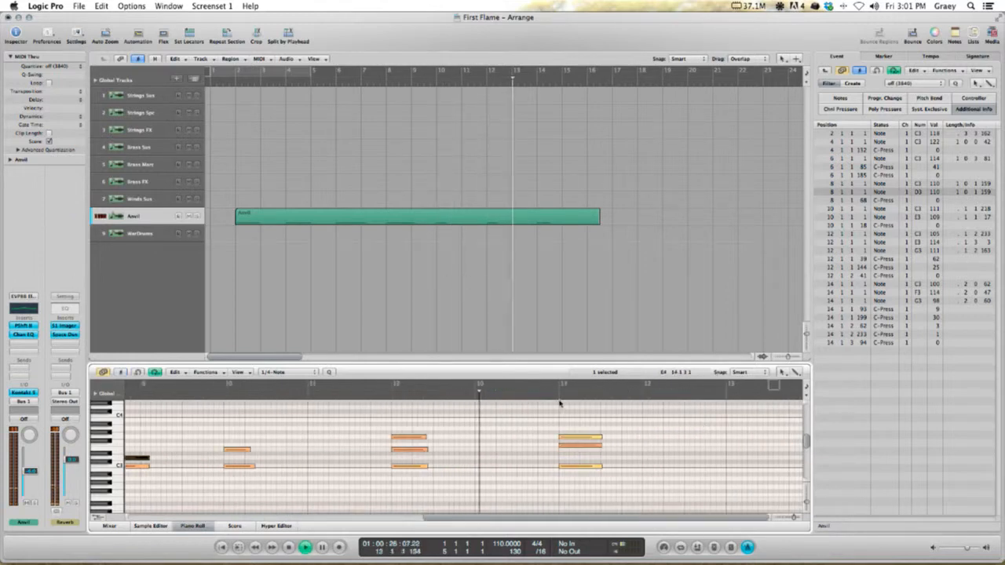
{"action": "left_click", "coordinate": [558, 403]}
{"action": "scroll", "coordinate": [457, 455], "scroll_direction": "left", "scroll_amount": 10}
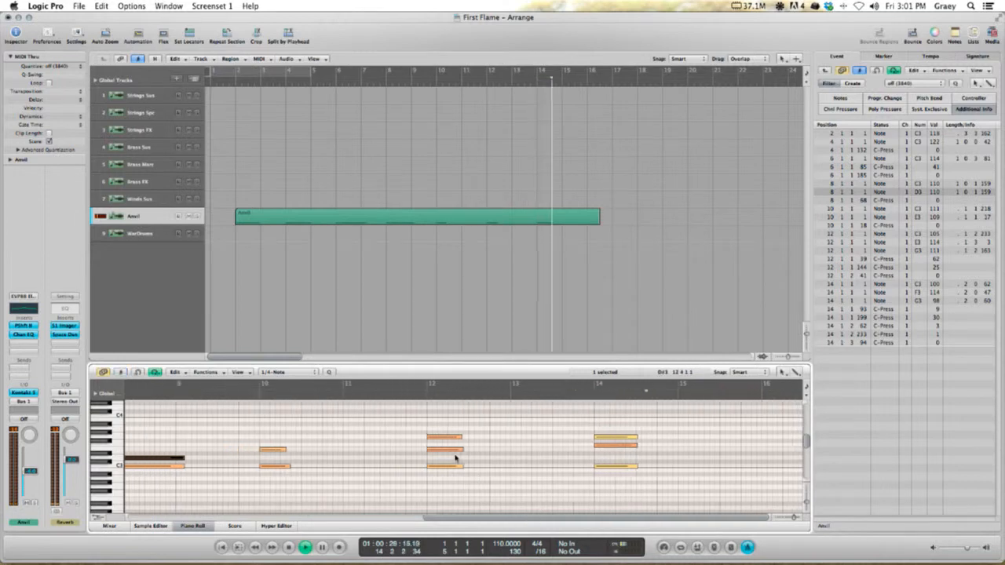
{"action": "left_click", "coordinate": [521, 319]}
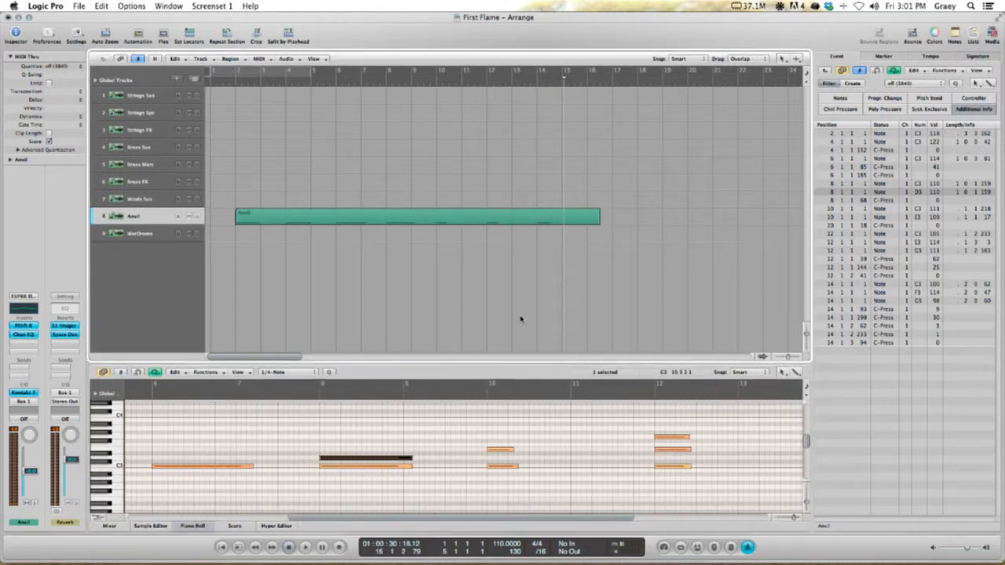
{"action": "key", "text": "super+s"}
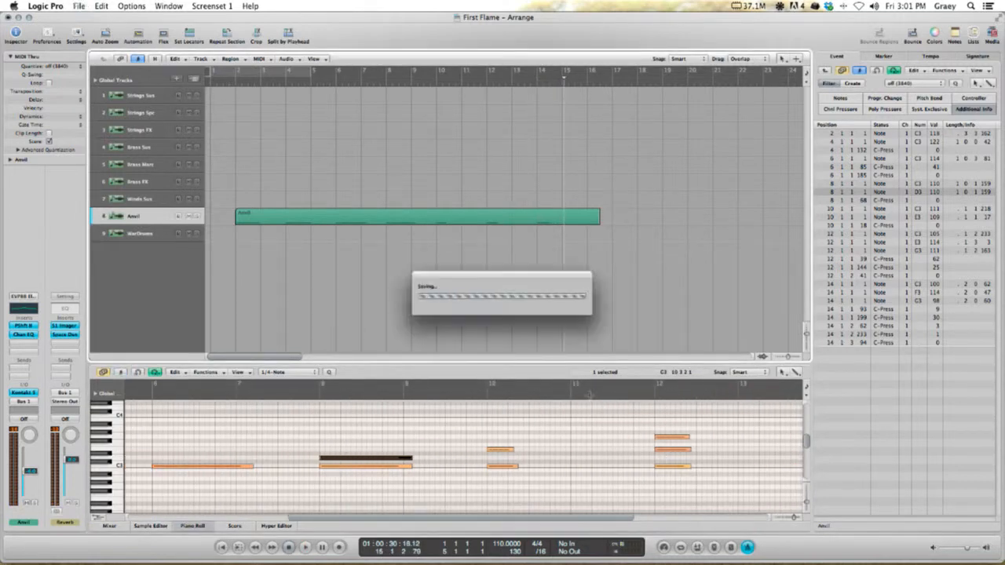
- Return the playhead to bar 2 and audition the individual C3, E3 and G3 notes of the bar 12 Anvil chord
{"action": "left_click", "coordinate": [234, 79]}
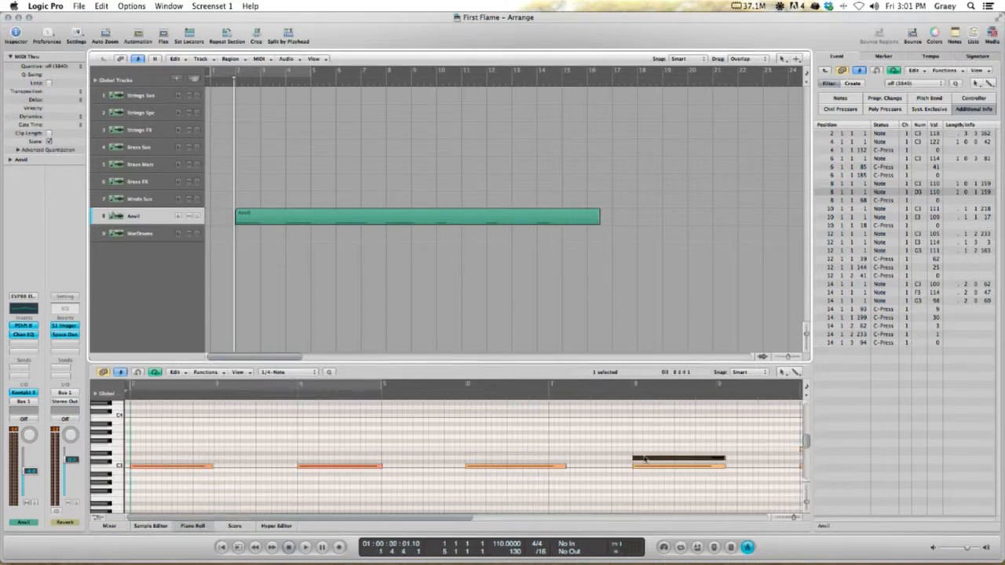
{"action": "scroll", "coordinate": [645, 459], "scroll_direction": "right", "scroll_amount": 8}
{"action": "left_click", "coordinate": [695, 437]}
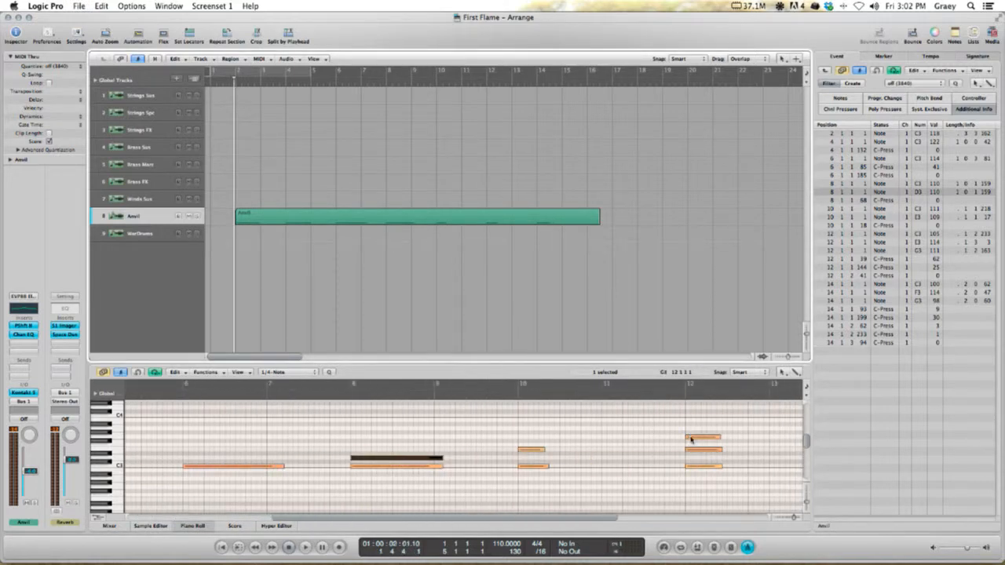
{"action": "left_click", "coordinate": [701, 451]}
{"action": "left_click", "coordinate": [698, 438]}
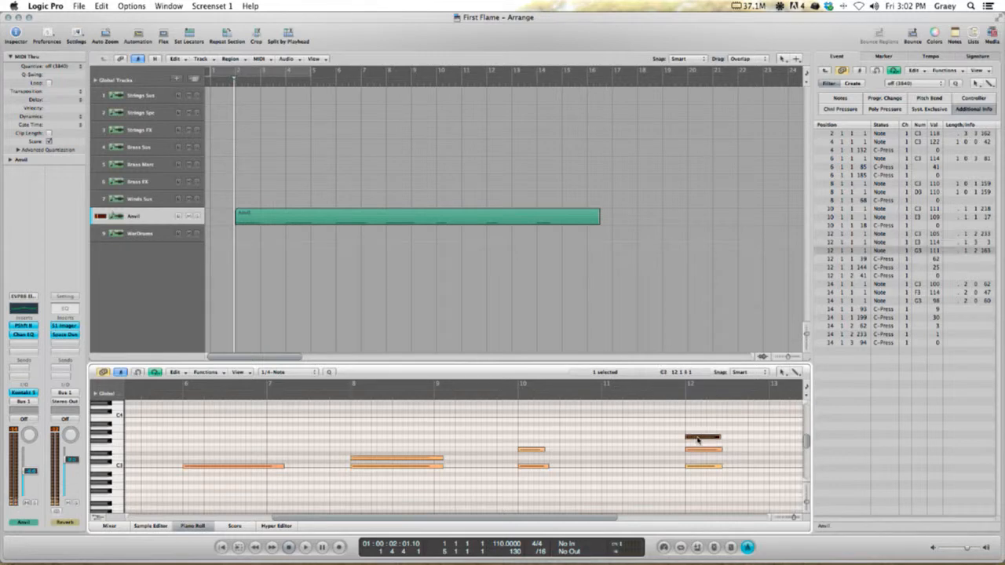
{"action": "left_click", "coordinate": [704, 451]}
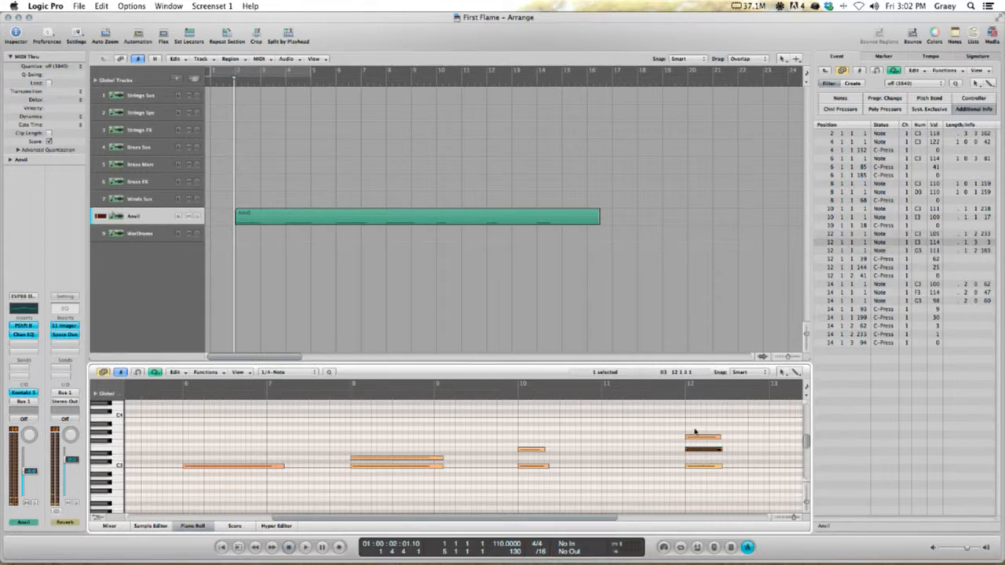
{"action": "left_click", "coordinate": [698, 438]}
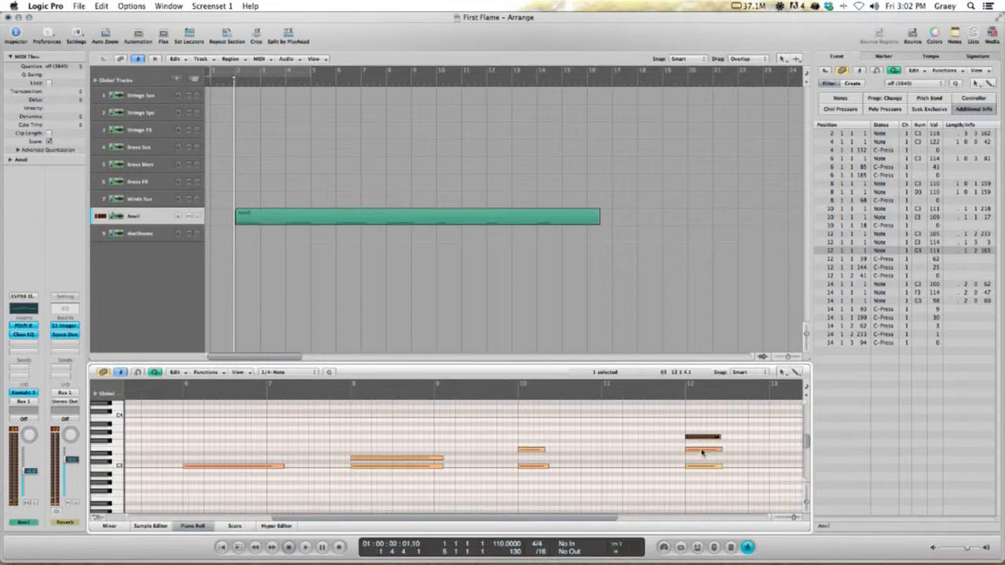
{"action": "left_click", "coordinate": [703, 451]}
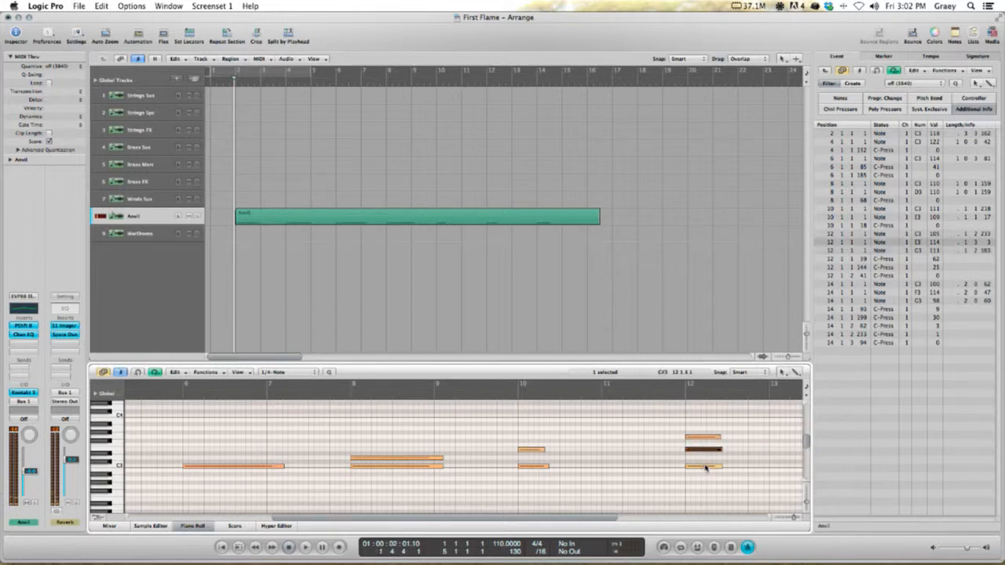
{"action": "left_click", "coordinate": [707, 467]}
{"action": "left_click", "coordinate": [691, 437]}
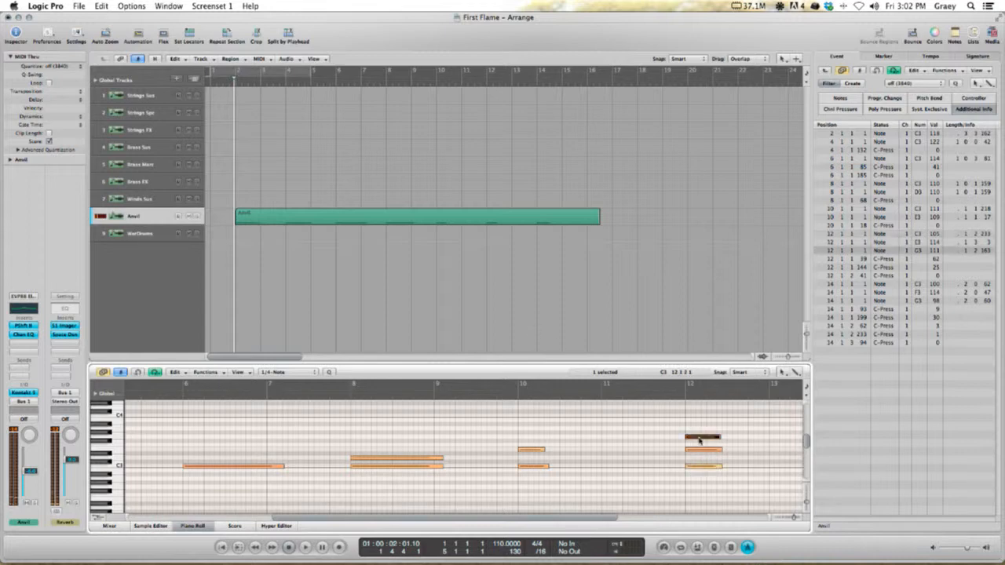
{"action": "left_click", "coordinate": [696, 450]}
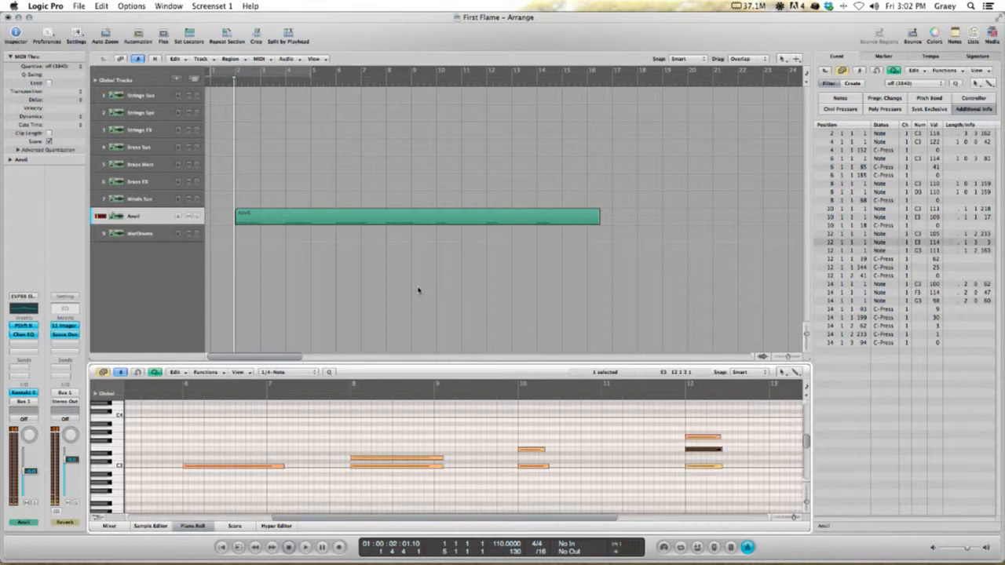
- Select the three notes of the bar 12 chord together, clear the note selection, and save the project
{"action": "left_click_drag", "start_coordinate": [644, 428], "coordinate": [716, 508]}
{"action": "left_click", "coordinate": [715, 509]}
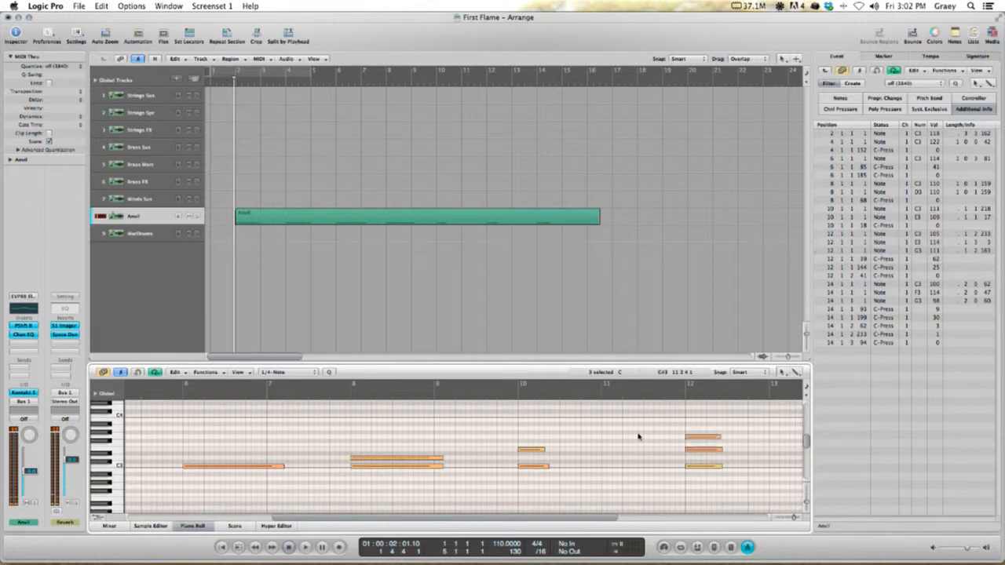
{"action": "left_click", "coordinate": [478, 256]}
{"action": "key", "text": "super+s"}
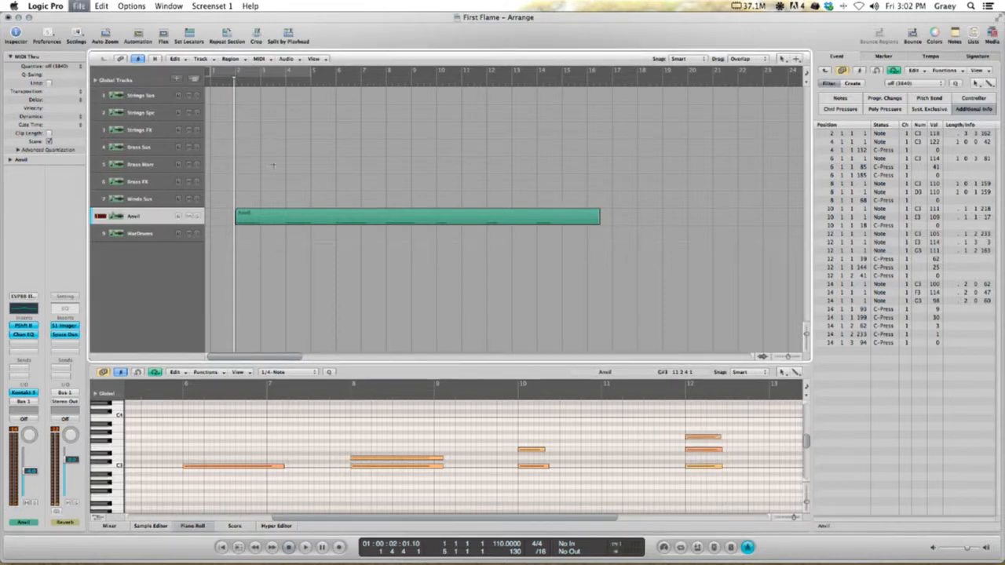
- Select and record-enable the Strings Spc track, rewind before the Anvil region, and start playback
{"action": "left_click", "coordinate": [151, 200]}
{"action": "left_click", "coordinate": [154, 94]}
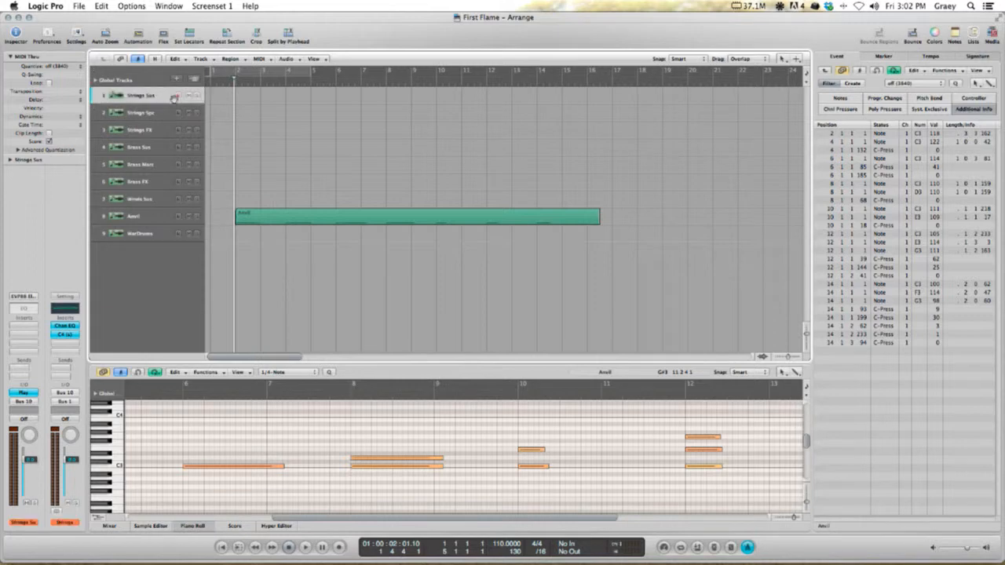
{"action": "left_click", "coordinate": [174, 109]}
{"action": "left_click", "coordinate": [178, 113]}
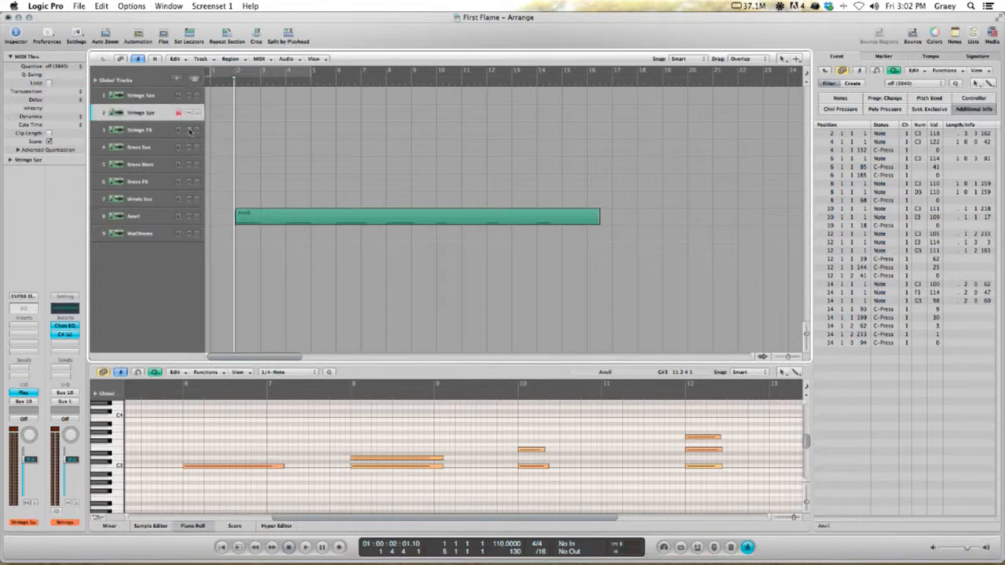
{"action": "left_click", "coordinate": [255, 550]}
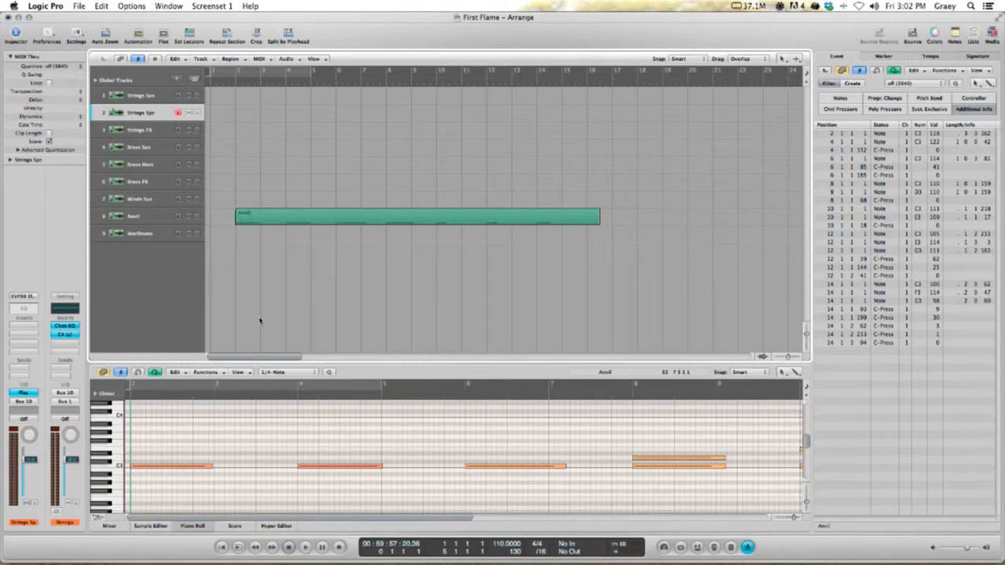
{"action": "left_click", "coordinate": [307, 549]}
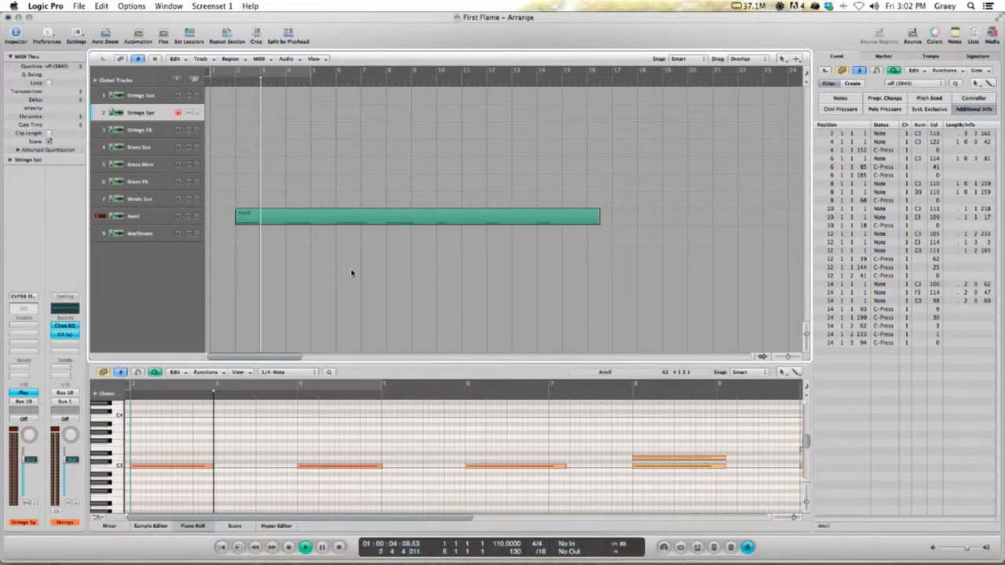
- Set a cycle range from bar 2 to bar 16, play the loop, and stop playback
{"action": "left_click", "coordinate": [260, 74]}
{"action": "left_click_drag", "start_coordinate": [260, 74], "coordinate": [583, 71]}
{"action": "key", "text": "space"}
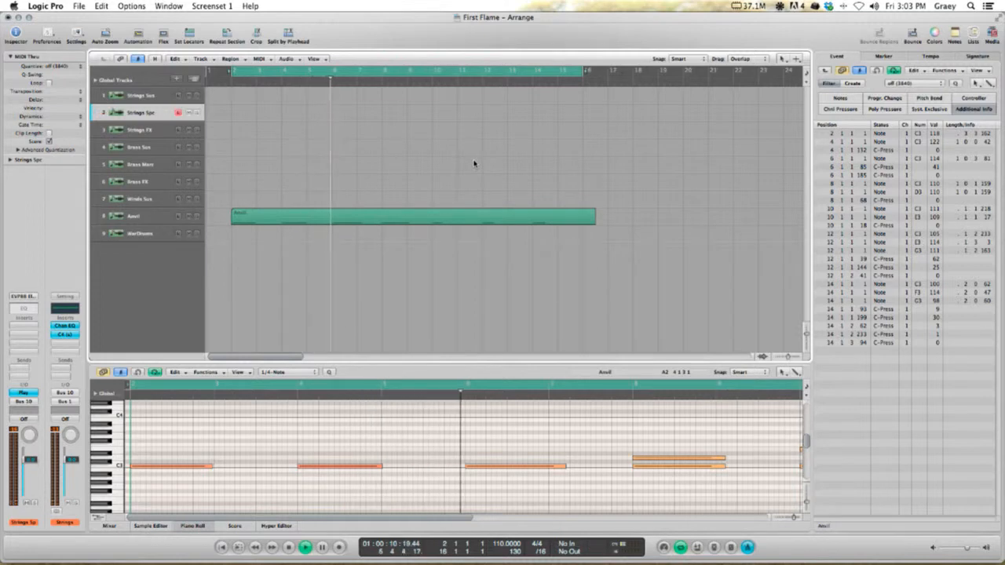
{"action": "key", "text": "space"}
- Switch to the Strings Sus track, turn off the cycle range, and save the project
{"action": "left_click", "coordinate": [165, 100]}
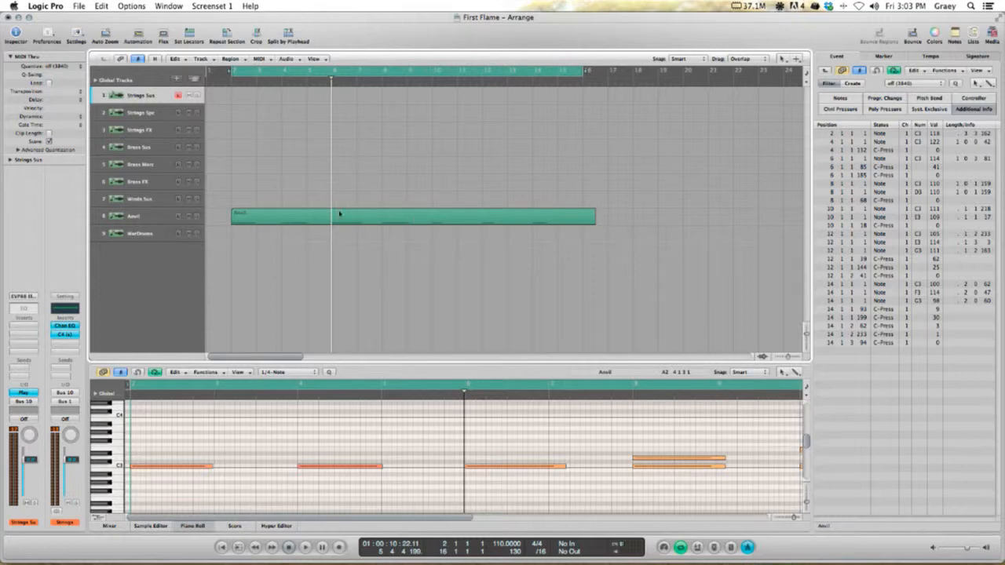
{"action": "left_click", "coordinate": [413, 71]}
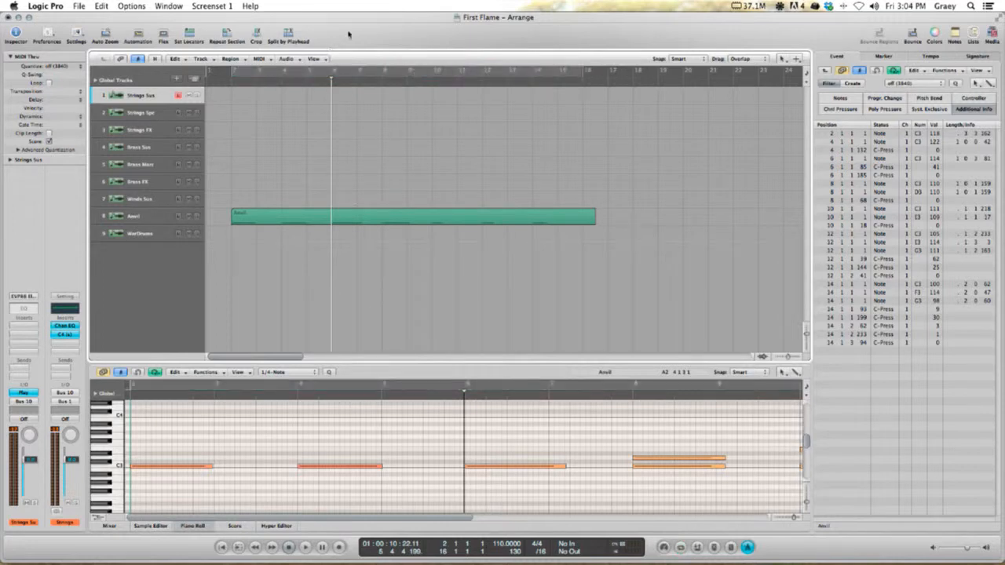
{"action": "key", "text": "super+s"}
- Disarm recording on the Strings Sus track and move the playhead back to bar 2
{"action": "left_click", "coordinate": [179, 95]}
{"action": "left_click", "coordinate": [235, 81]}
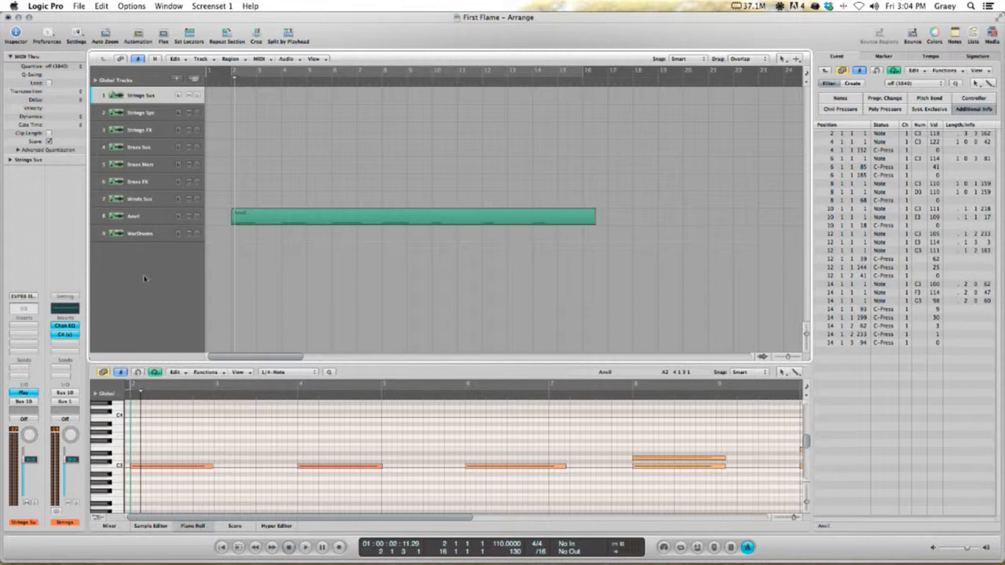
- Review the channel strips in the mixer, hide it again, and briefly toggle the cycle range on and off
{"action": "left_click", "coordinate": [116, 527]}
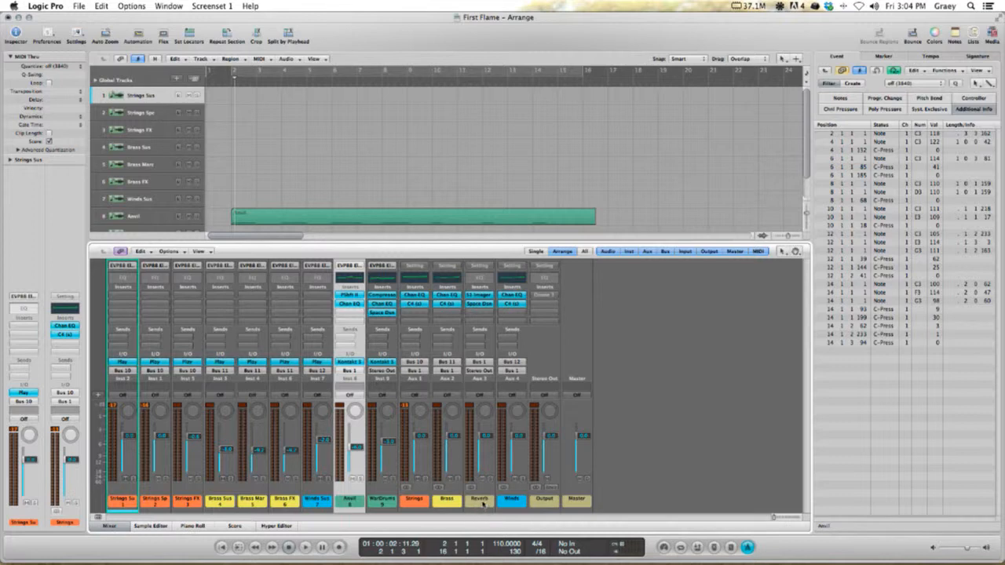
{"action": "left_click", "coordinate": [126, 529]}
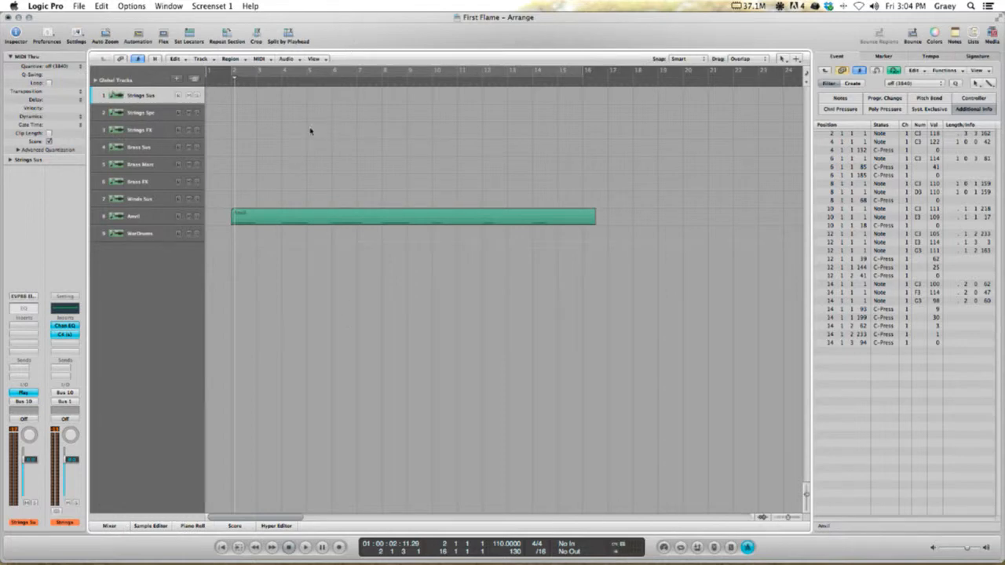
{"action": "left_click", "coordinate": [310, 73]}
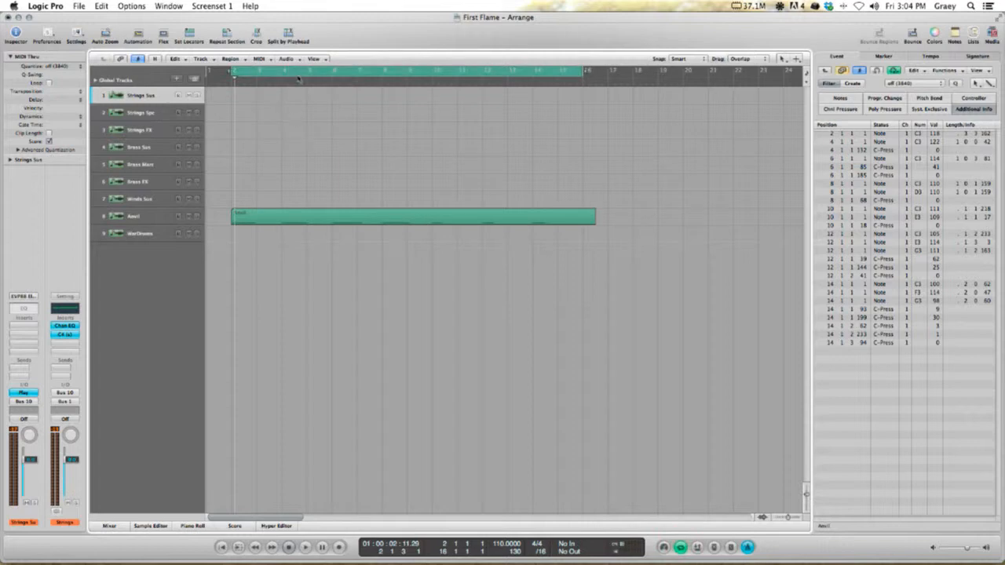
{"action": "left_click", "coordinate": [299, 78]}
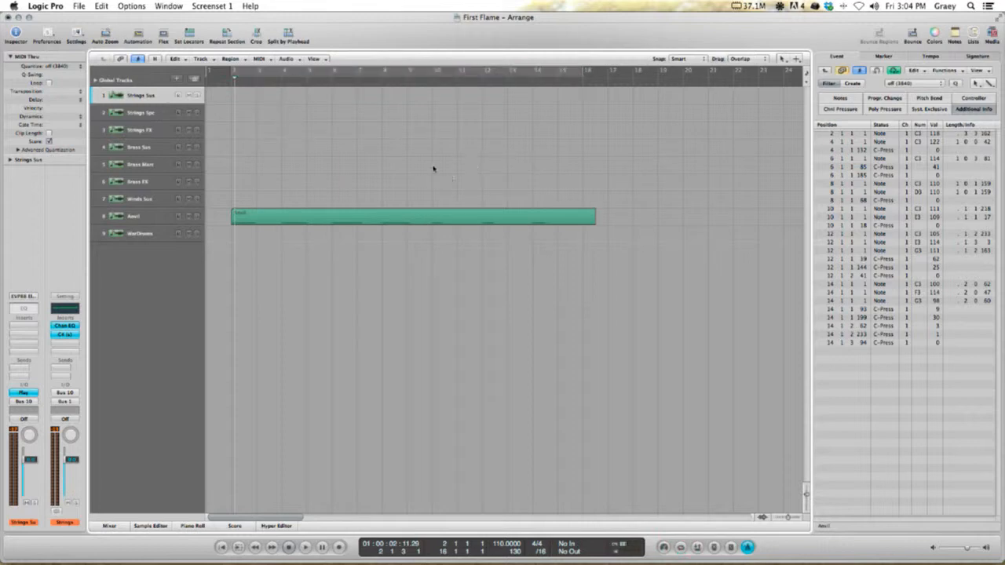